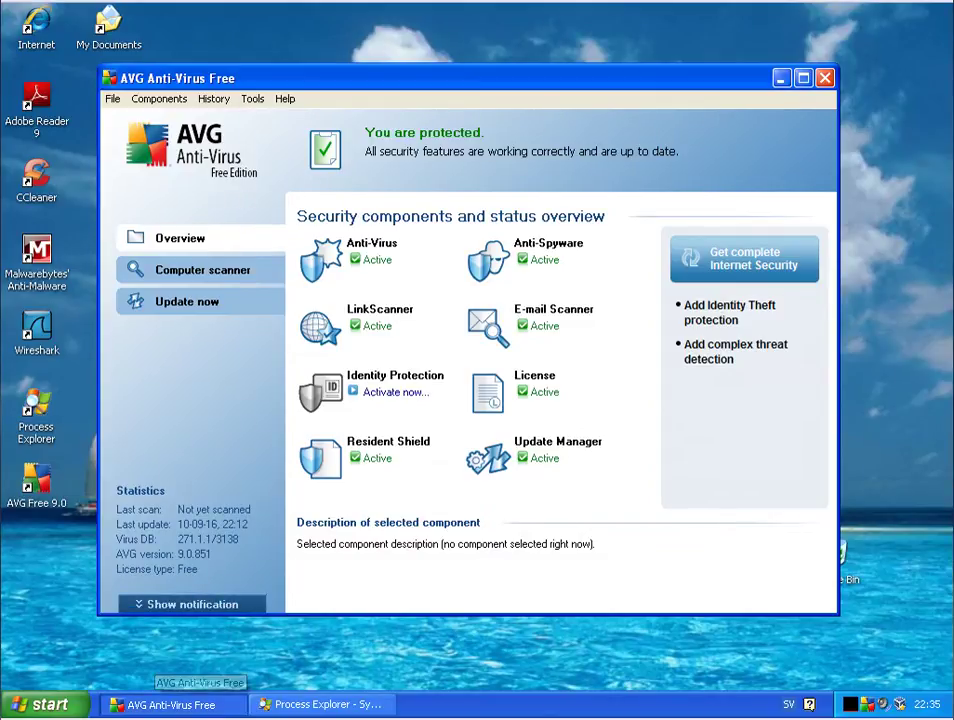
- Close the Avira AntiVir window on the Virtual Two machine and the AVG Anti-Virus window on the Virtual One machine
left_click(150, 705)
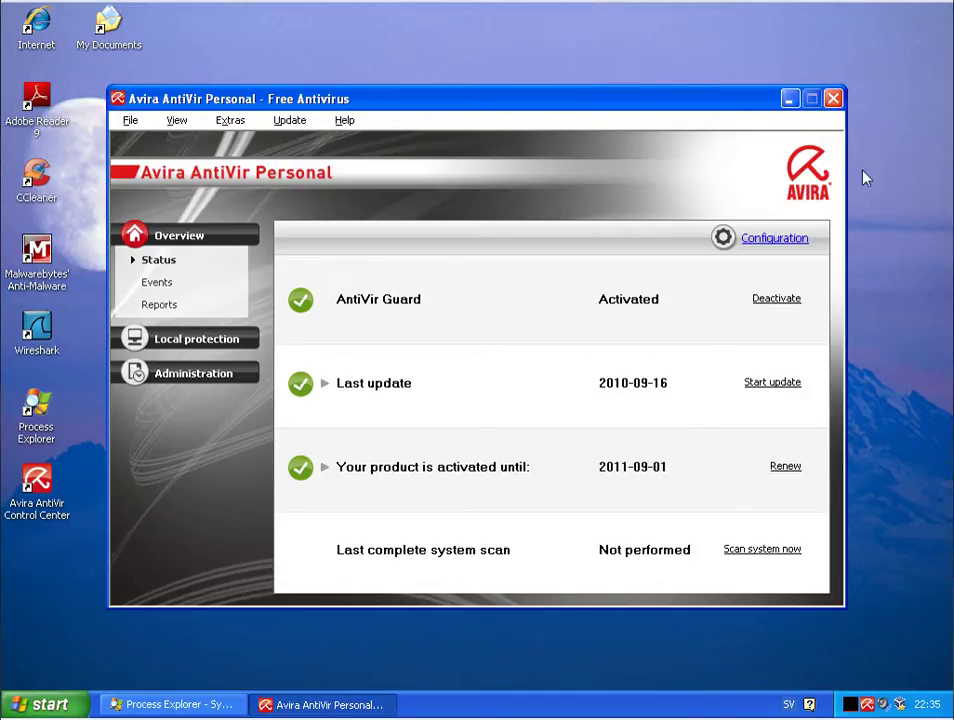
left_click(832, 98)
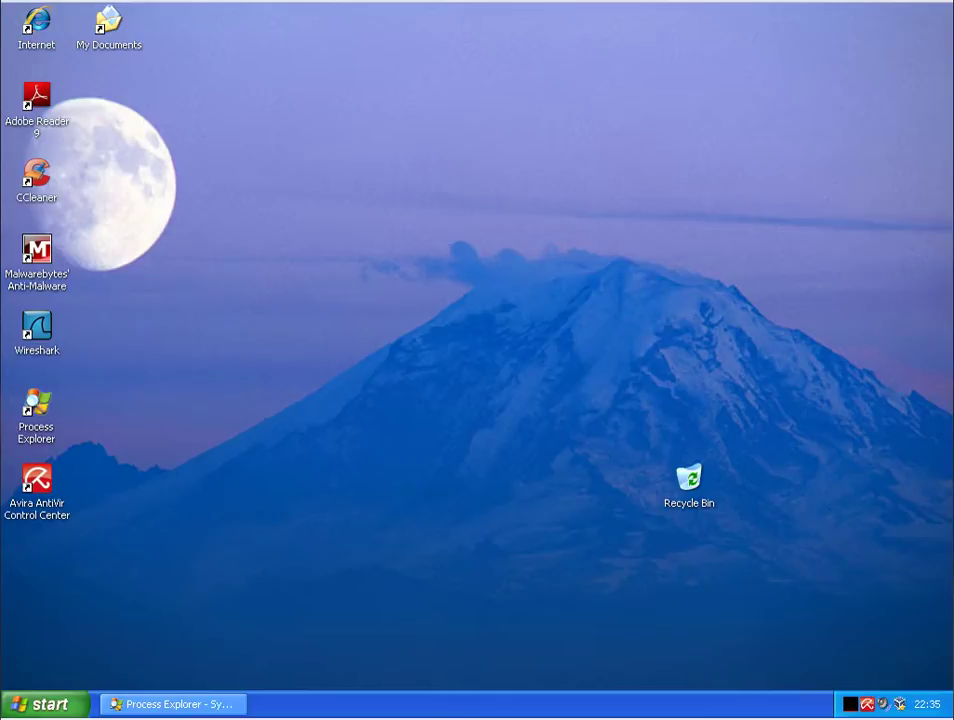
mouse_move(153, 716)
left_click(40, 705)
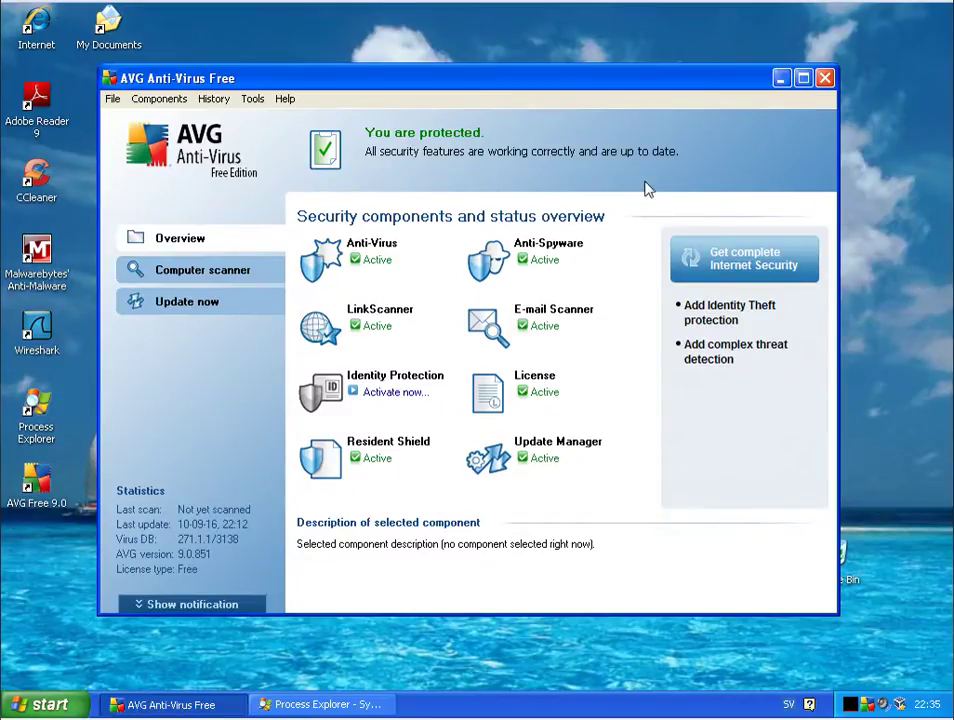
left_click(826, 78)
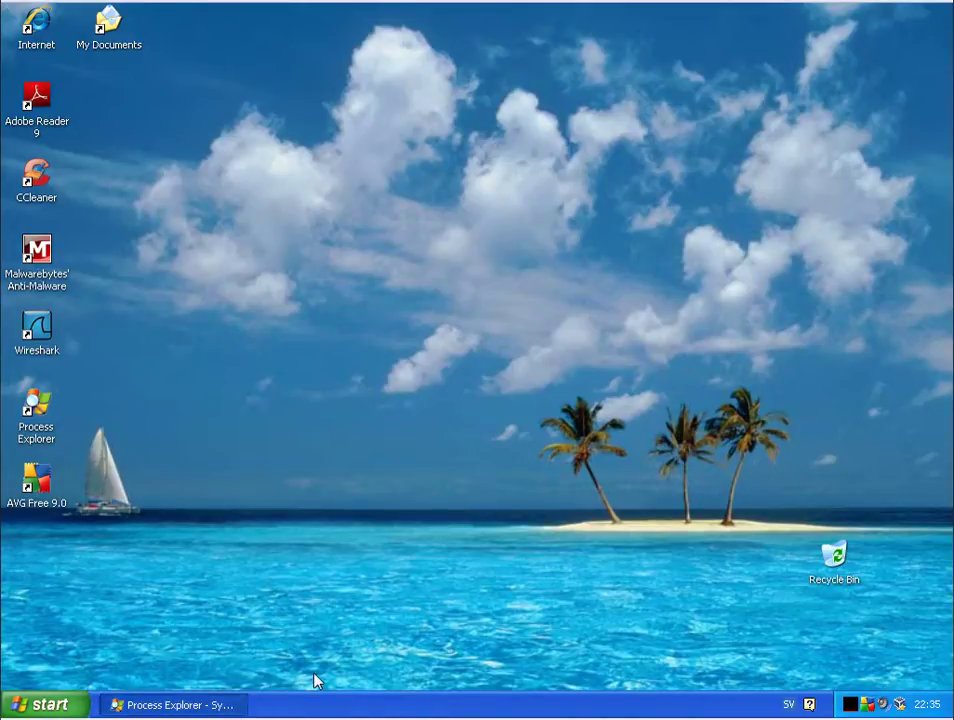
- Examine the running processes in Process Explorer on Virtual One and on Virtual Two, closing it on each machine
key("alt+Tab")
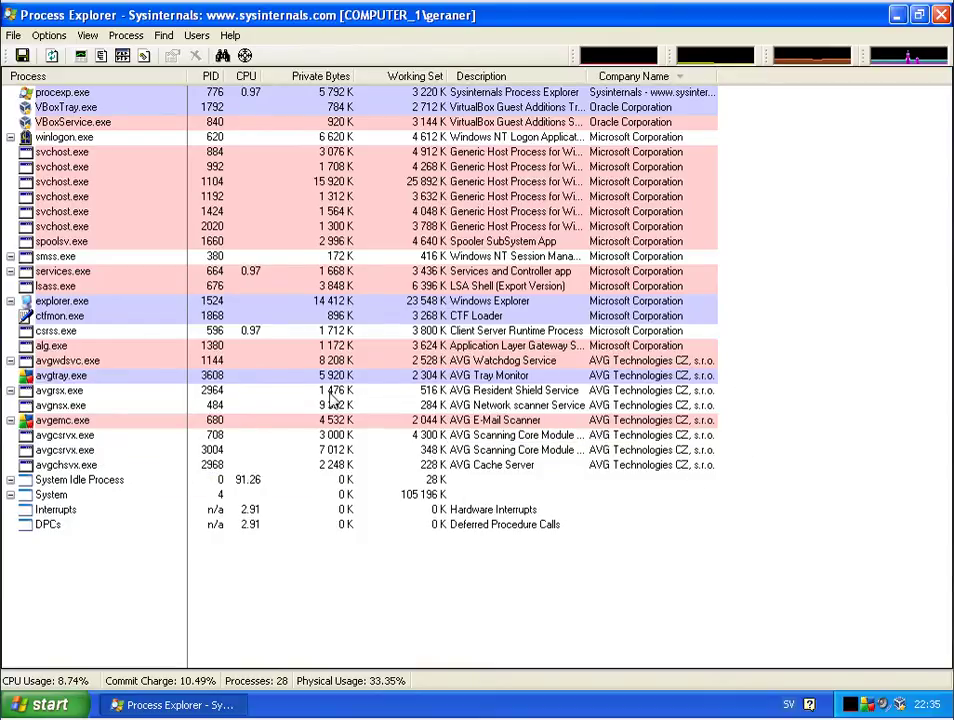
left_click(941, 15)
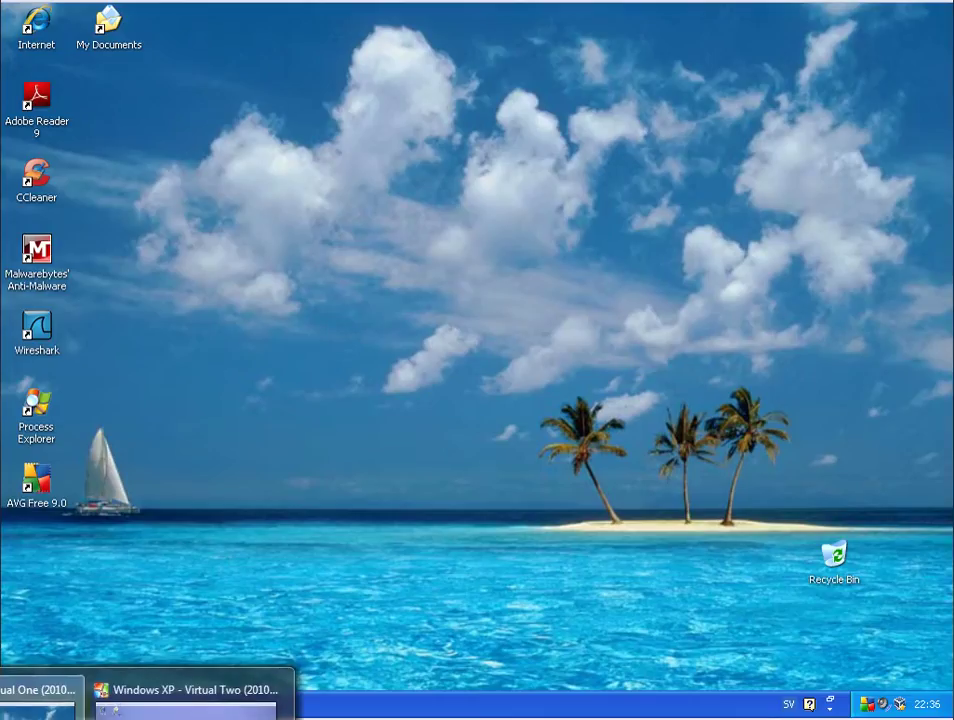
left_click(185, 700)
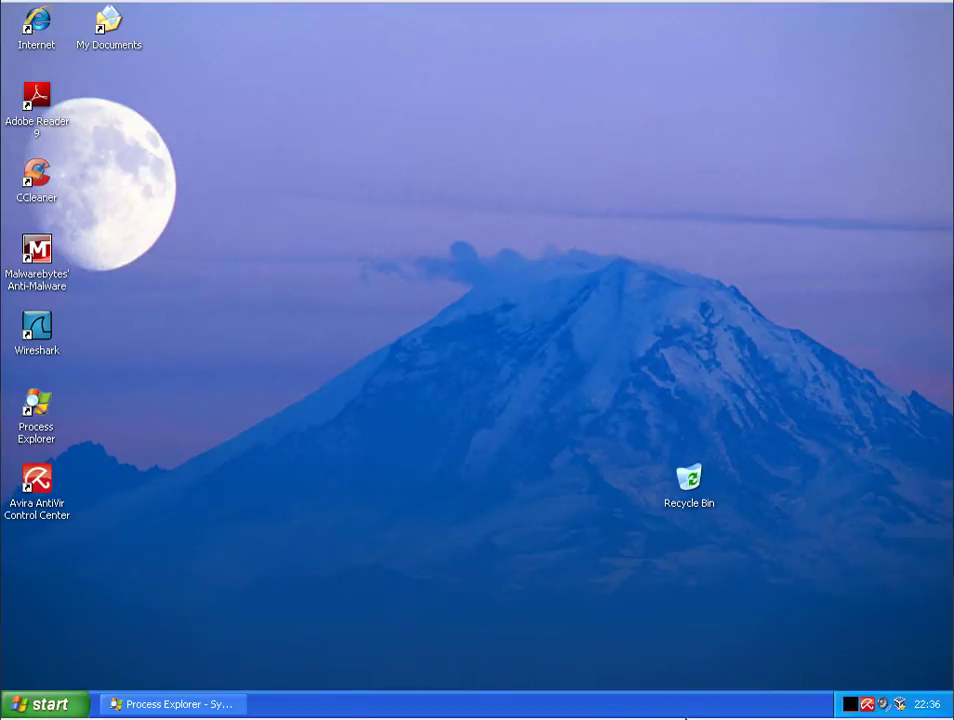
left_click(168, 704)
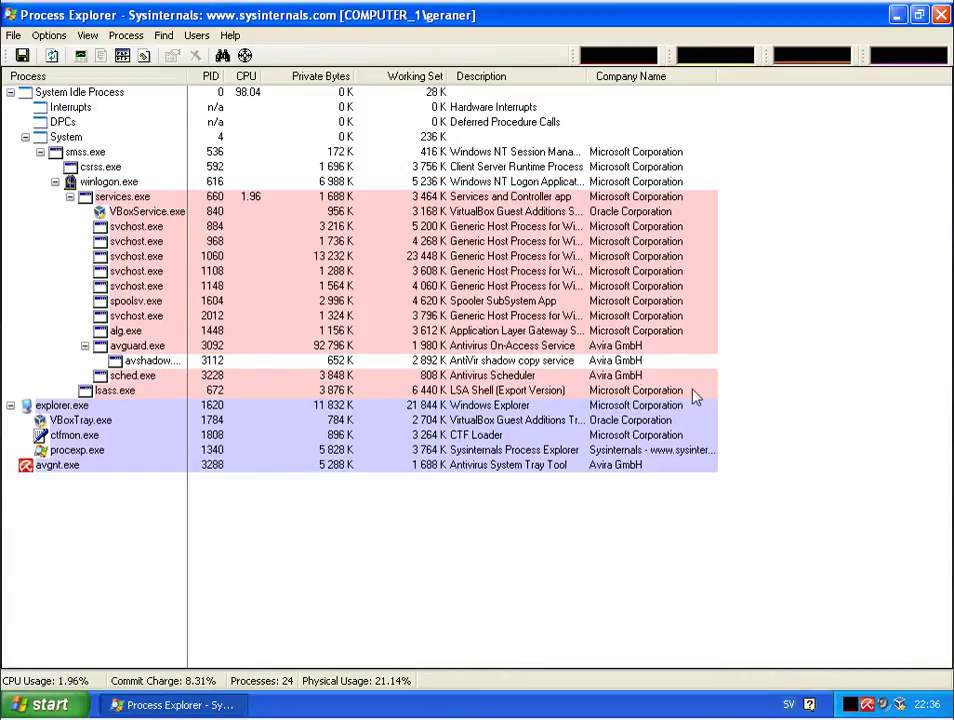
left_click(941, 14)
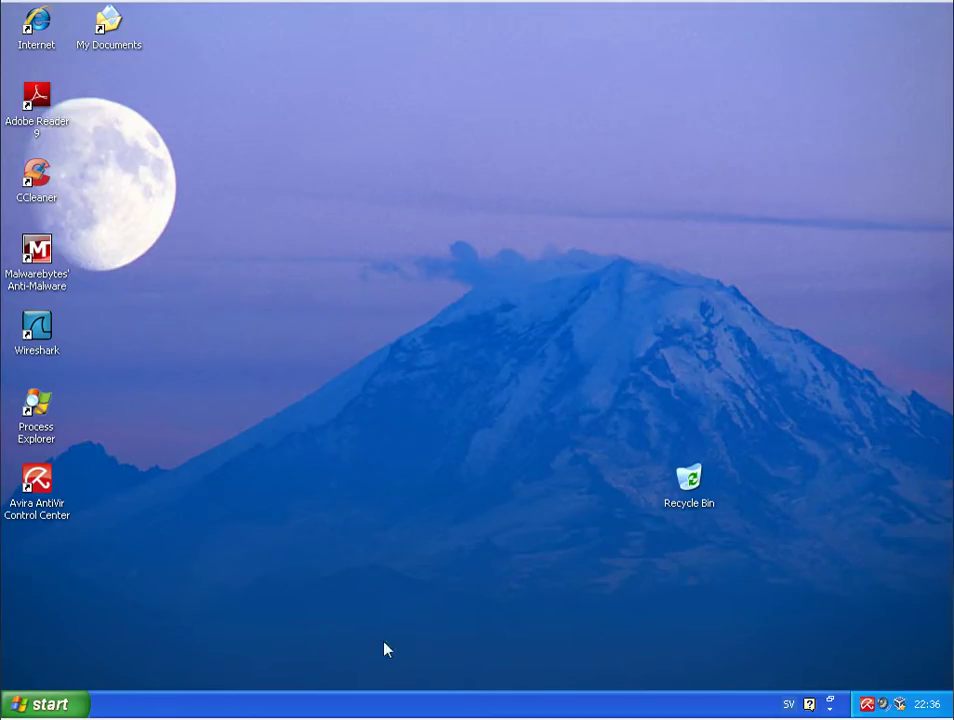
- Switch to Virtual One, open Internet Explorer and load the copied castrosecurityhole.com address of powersecure_2003-1_ibr8.exe
mouse_move(90, 716)
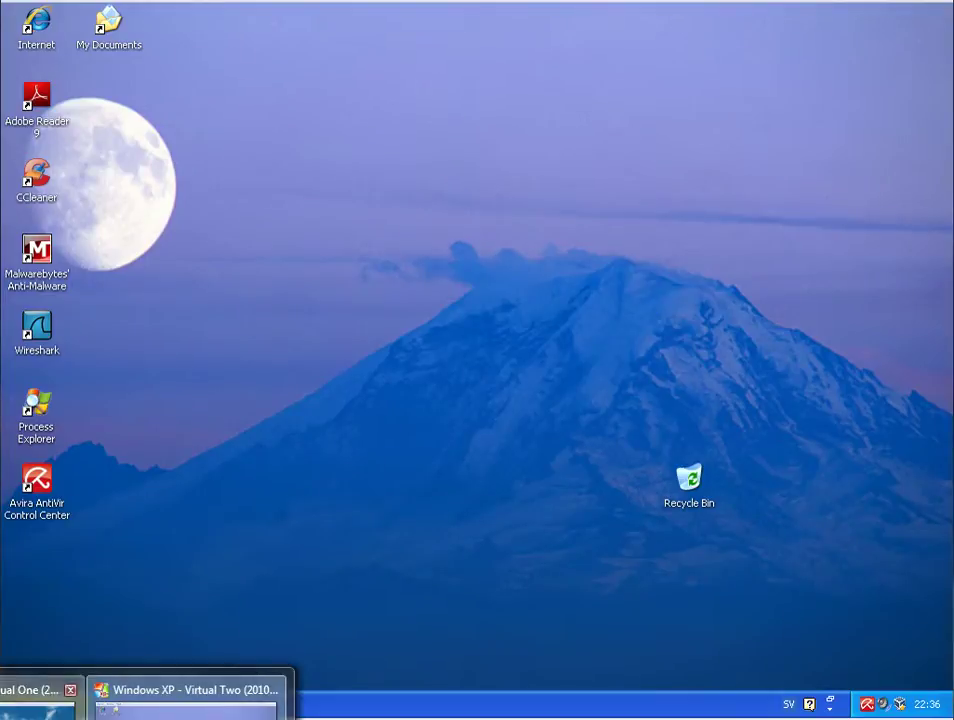
left_click(40, 705)
double_click(38, 22)
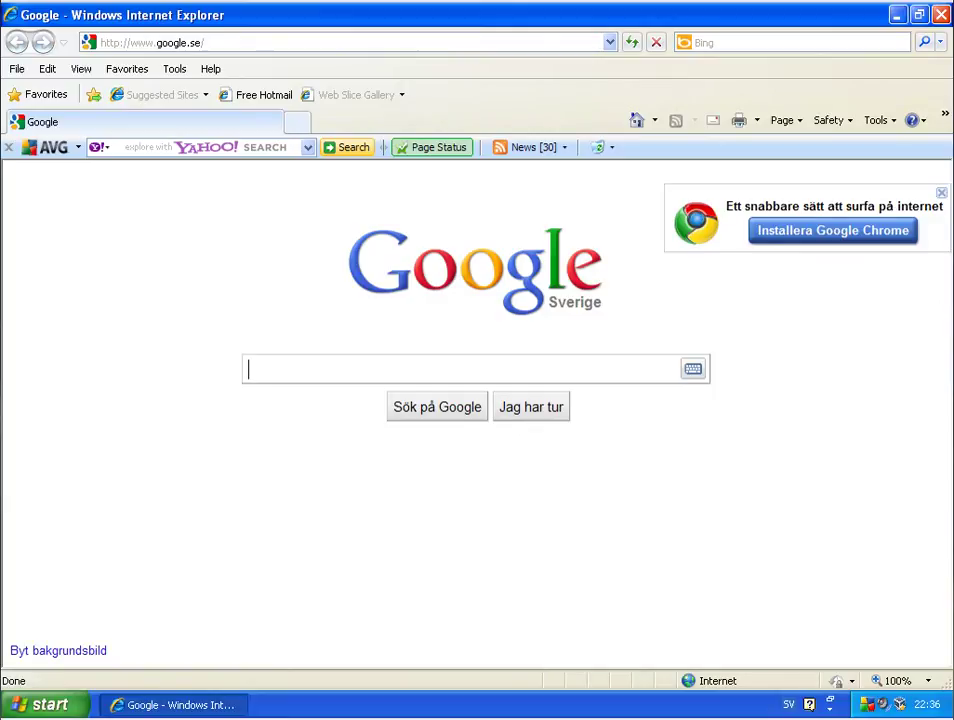
right_click(43, 718)
left_click(136, 653)
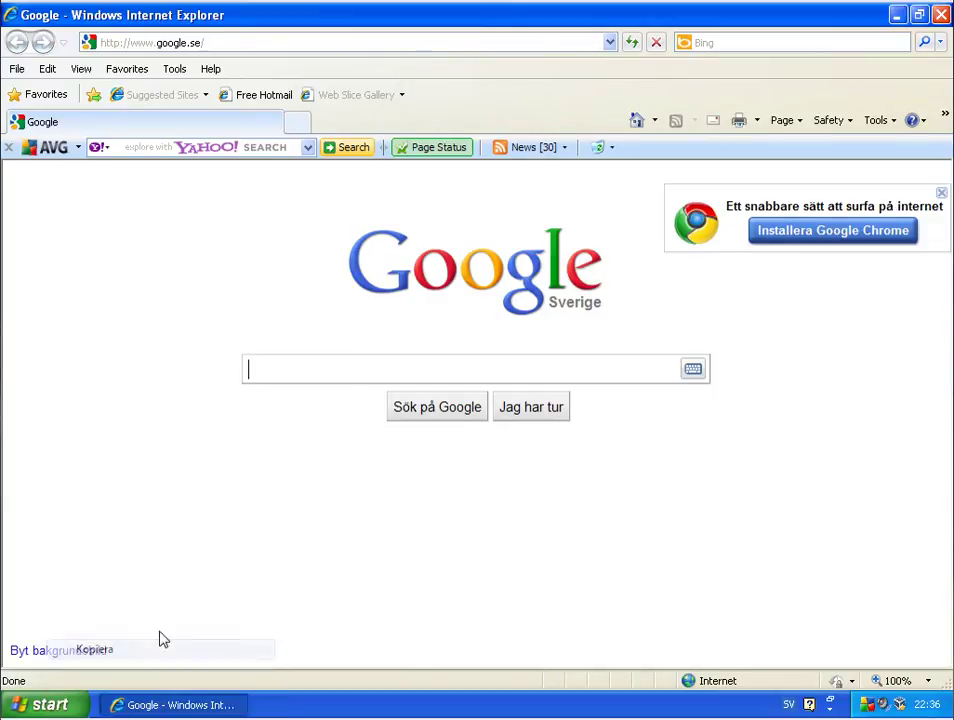
left_click(266, 44)
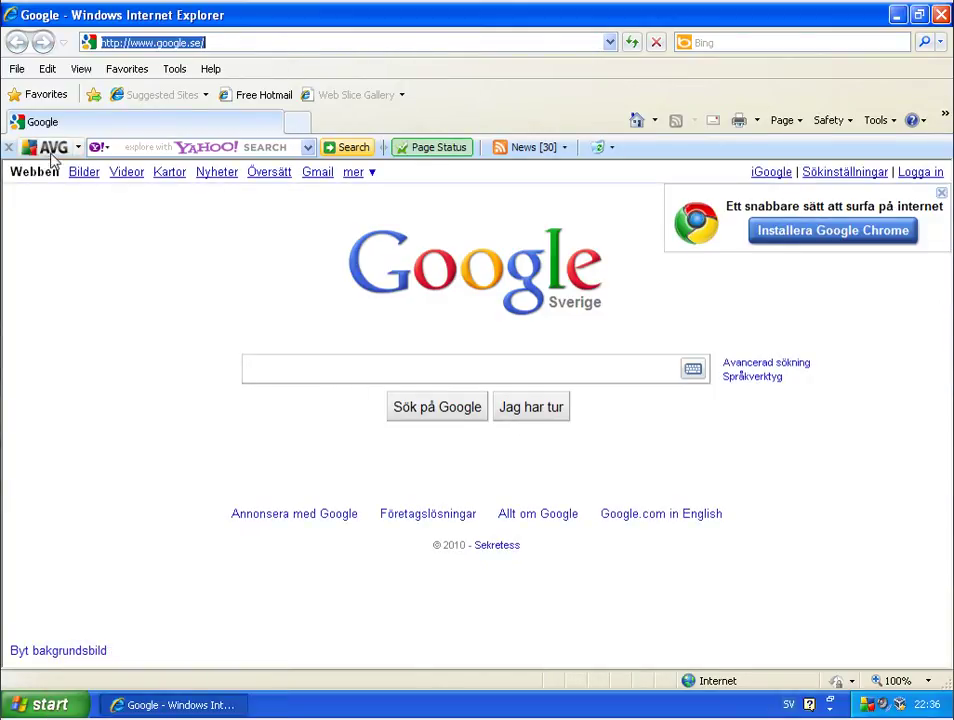
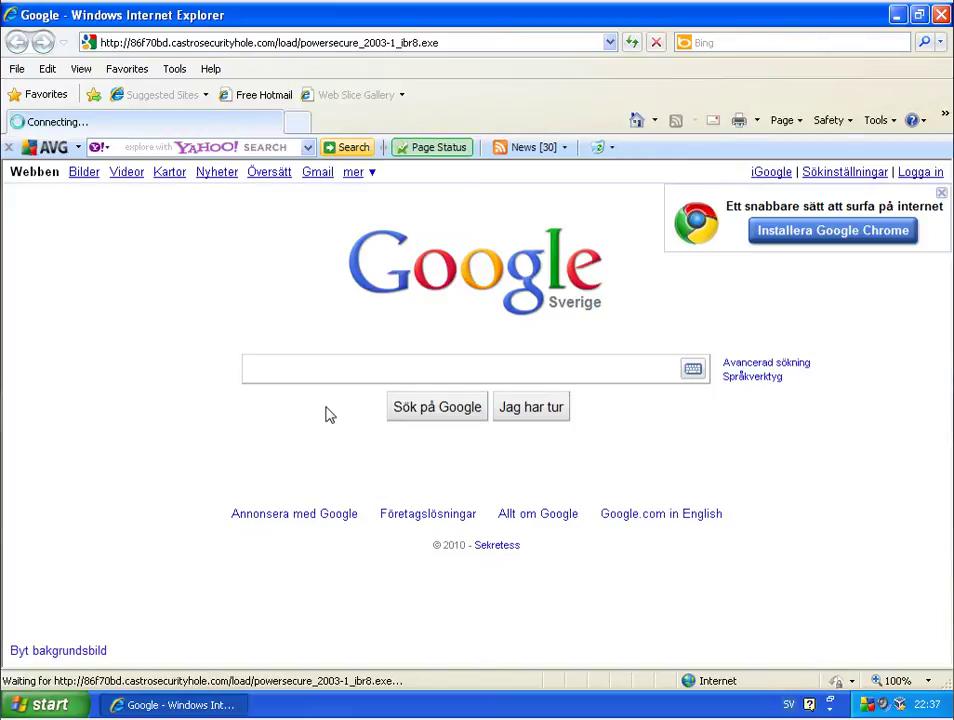
left_click(462, 46)
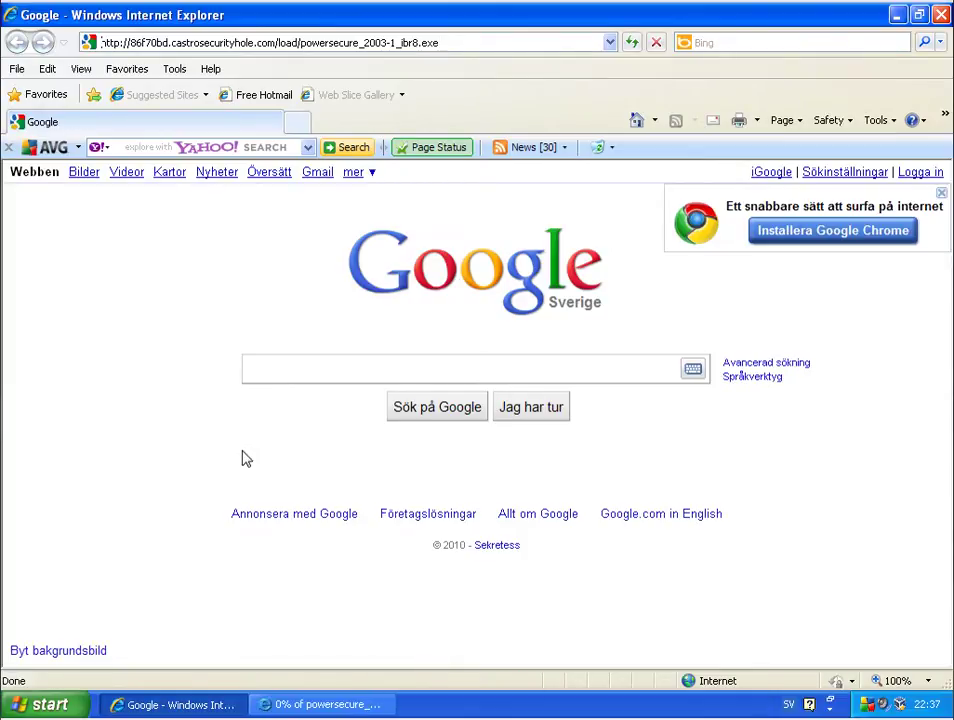
- Try to run powersecure_2003-1_ibr8.exe despite the security warnings and dismiss the access error
left_click(319, 700)
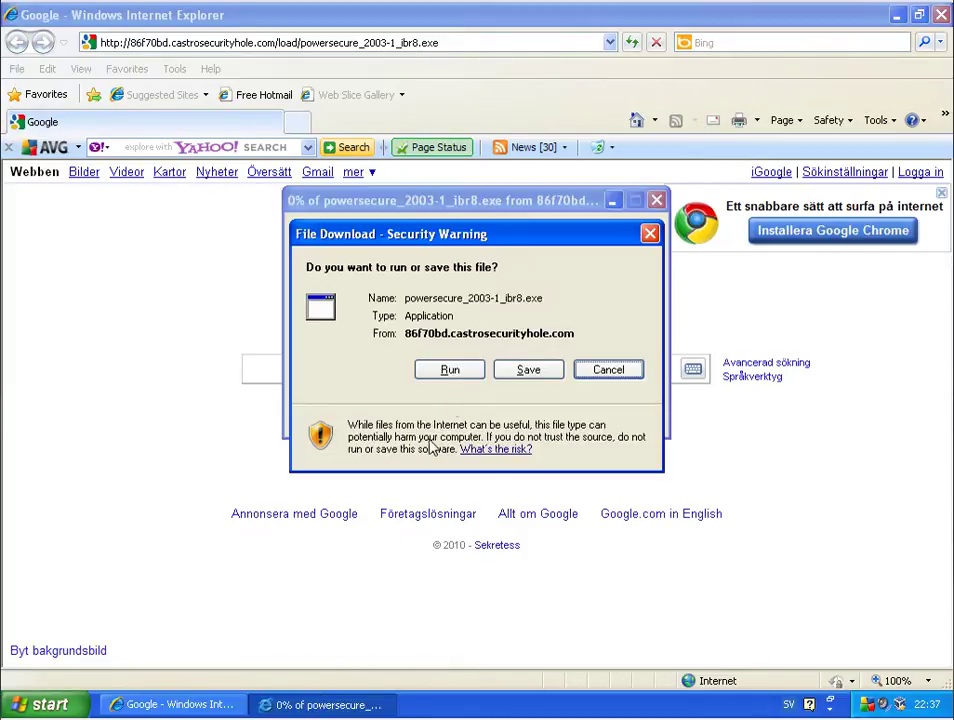
left_click(458, 373)
left_click(460, 346)
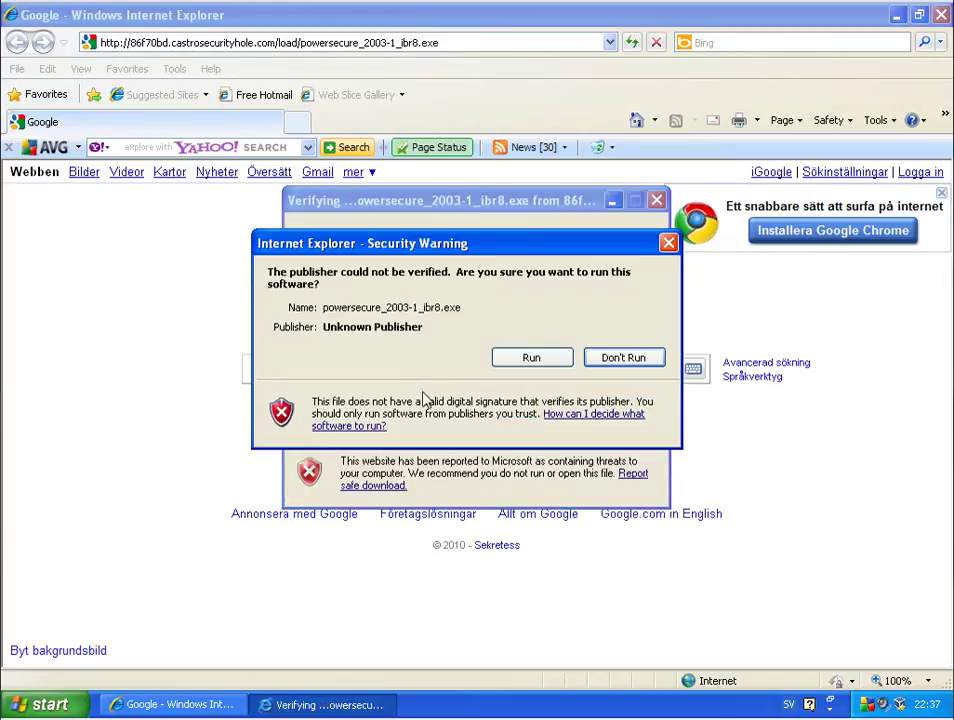
left_click(507, 364)
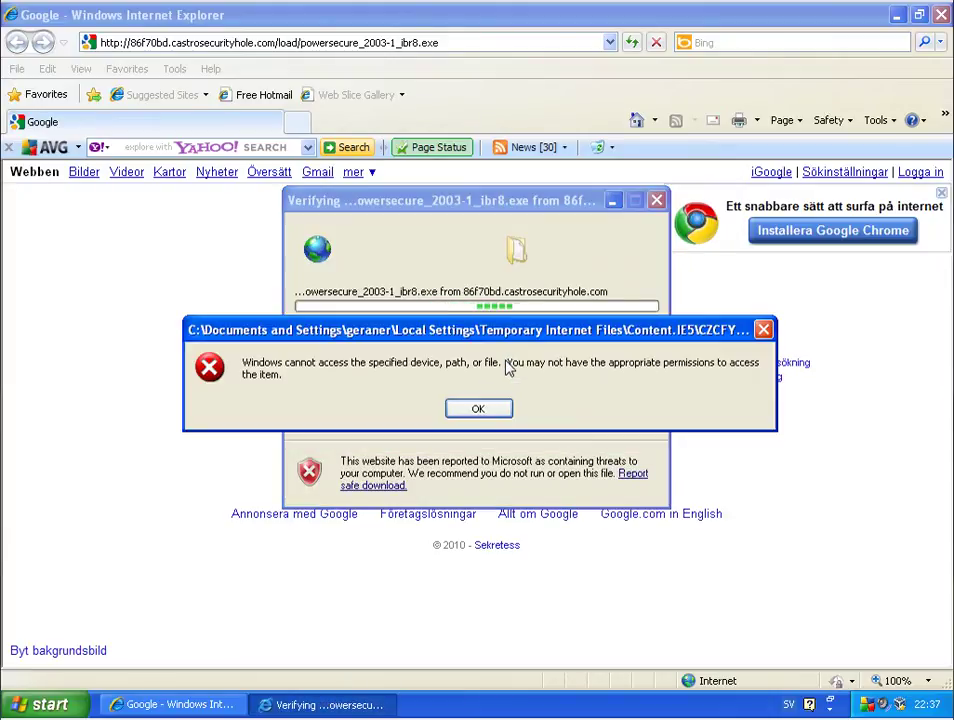
left_click(505, 407)
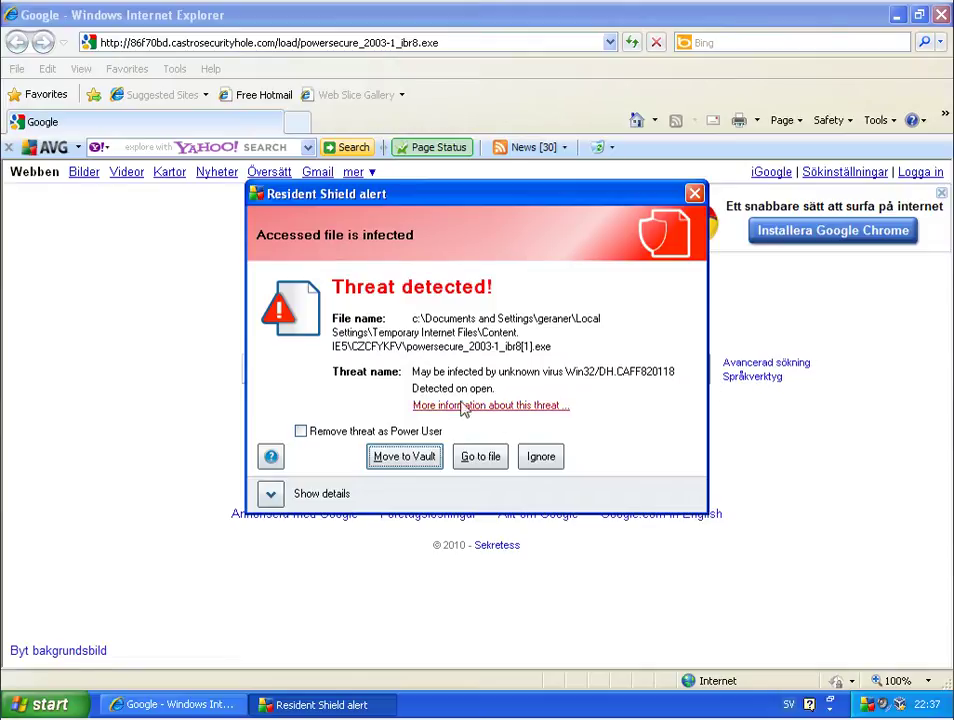
- Move the threat in the Resident Shield alert to the vault with forced removal, and dismiss the repeated alert
left_click(396, 470)
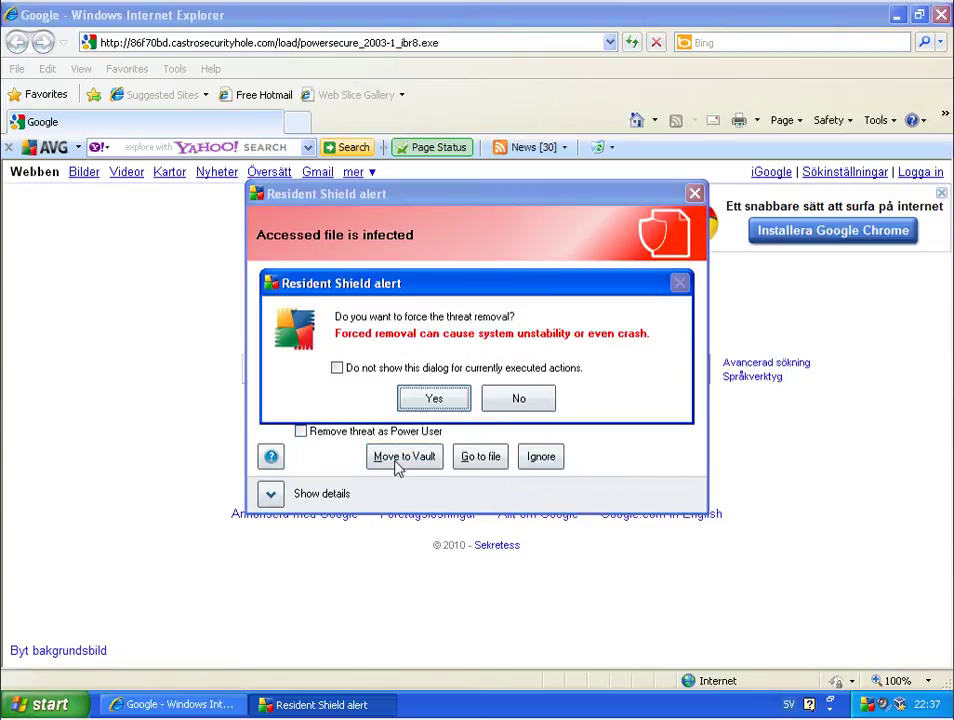
left_click(436, 399)
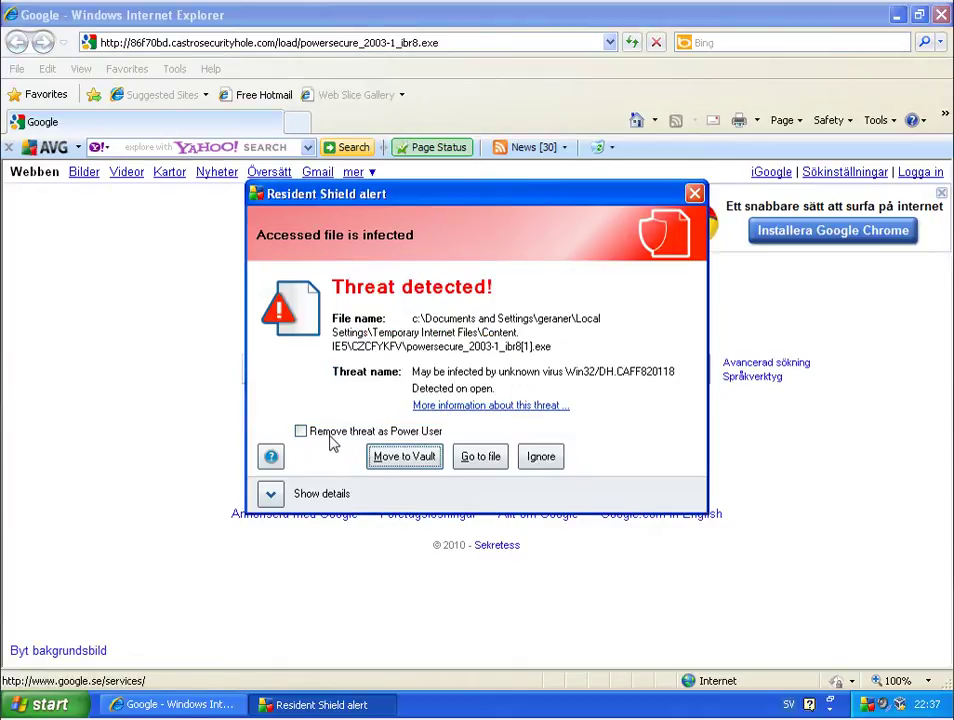
left_click(478, 459)
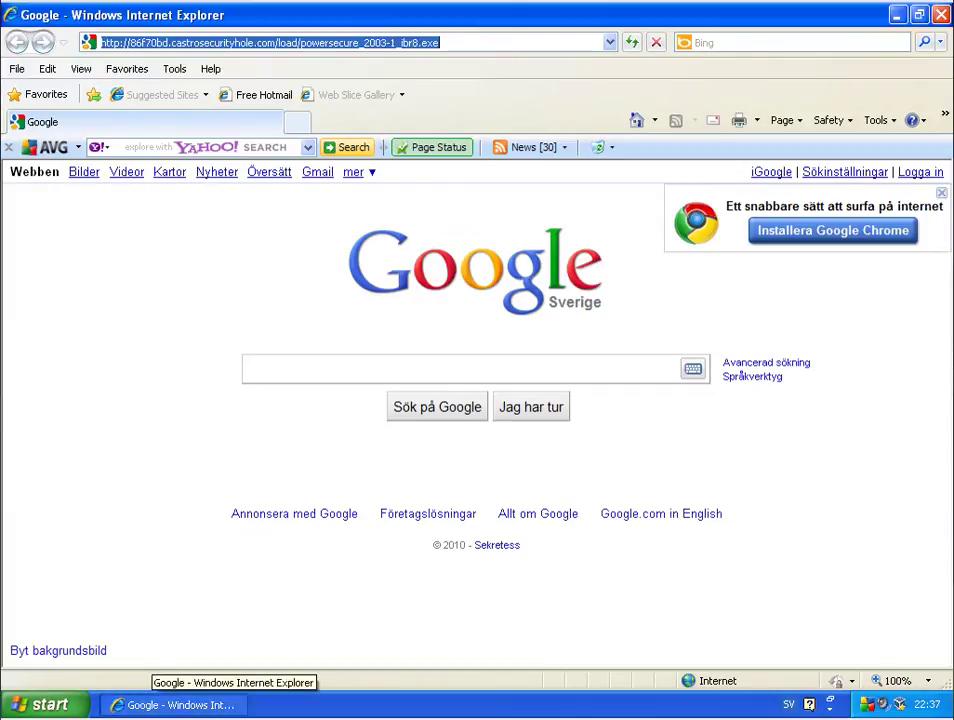
- Switch to Virtual Two, load the same powersecure_2003-1_ibr8.exe address in Internet Explorer, run the file and dismiss the application error
mouse_move(90, 718)
left_click(185, 700)
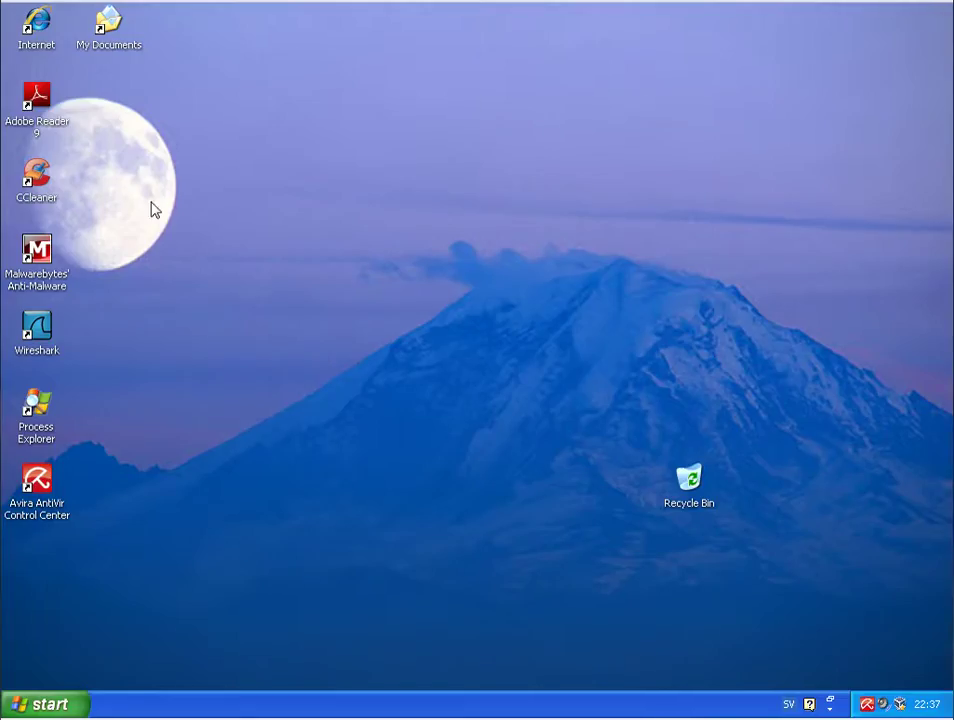
left_click(53, 34)
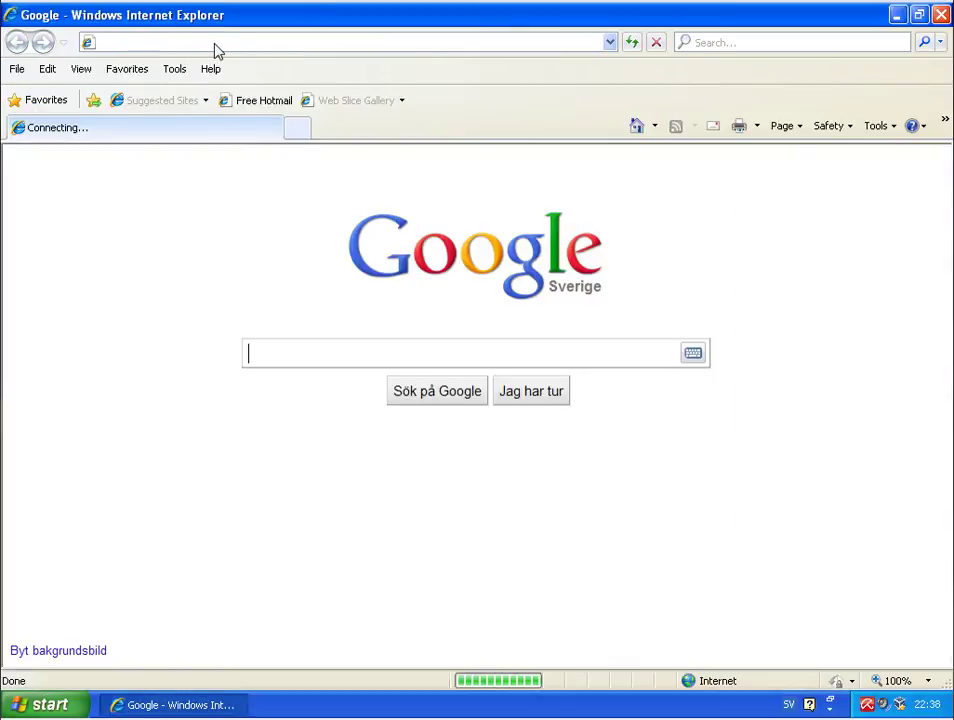
left_click(214, 45)
right_click(215, 45)
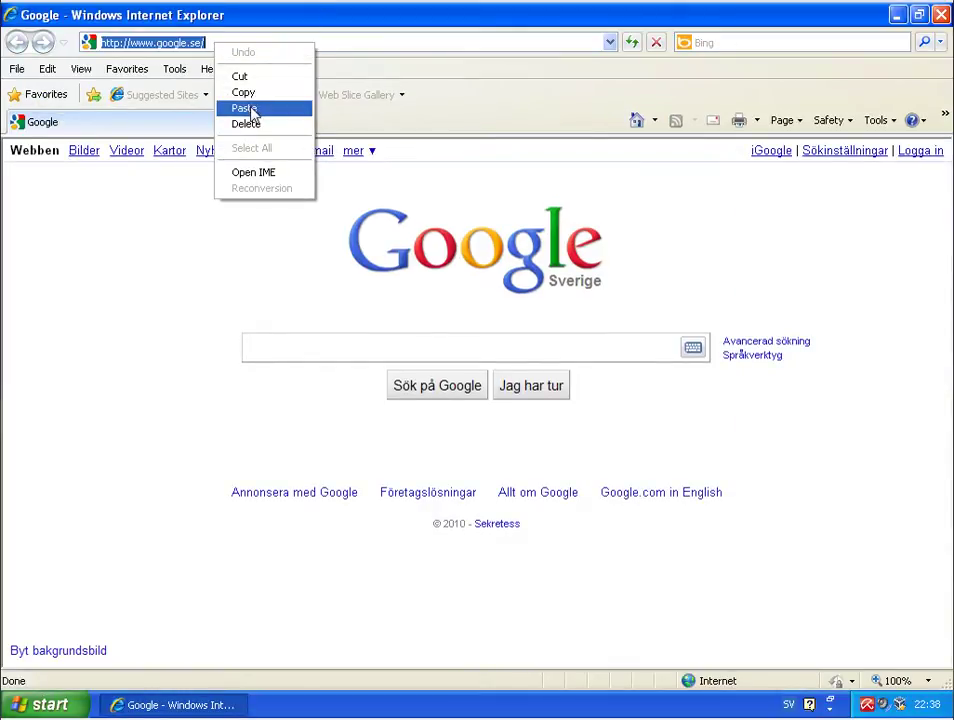
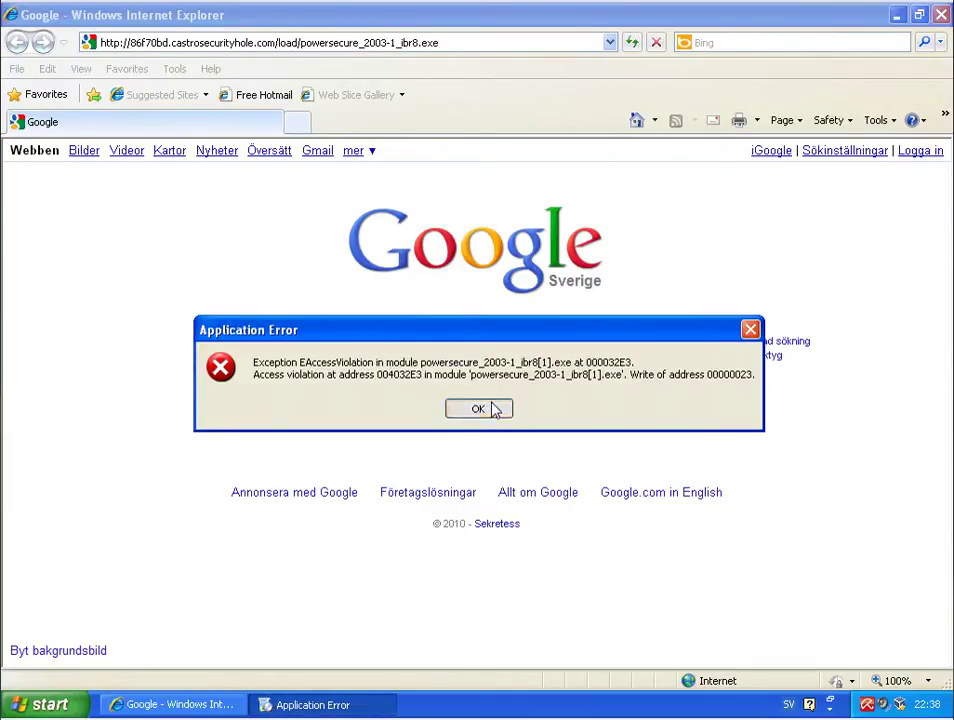
left_click(492, 410)
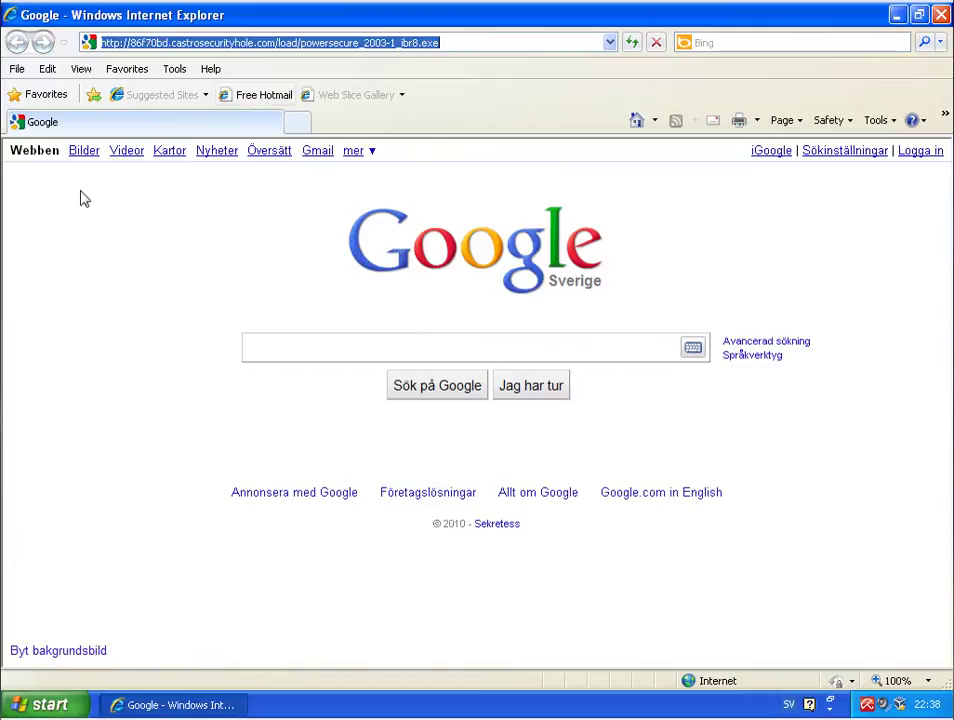
mouse_move(85, 718)
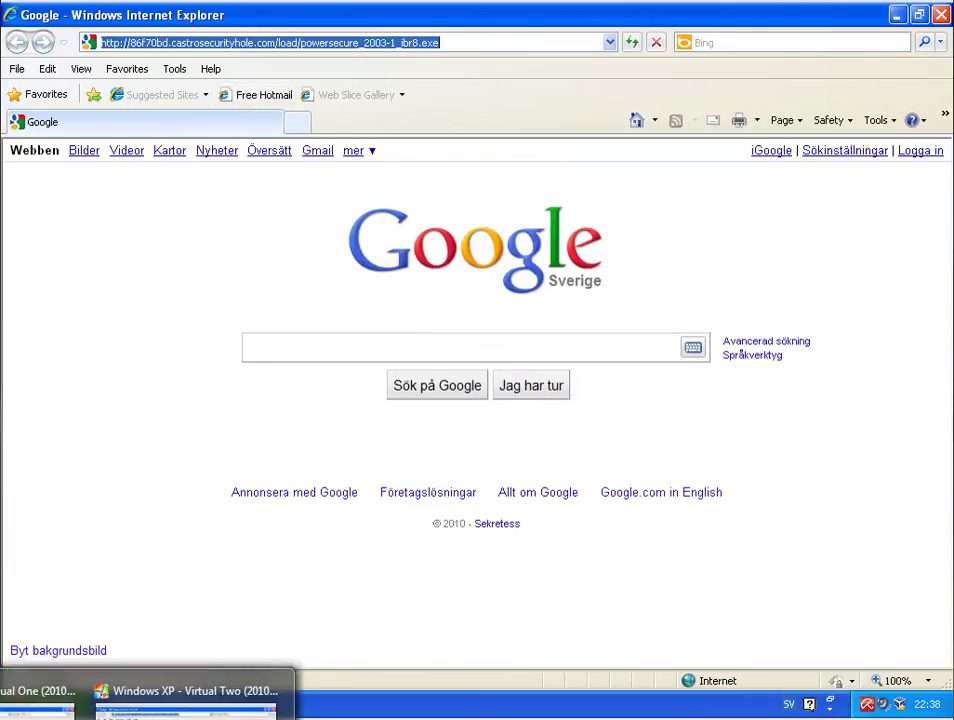
left_click(40, 700)
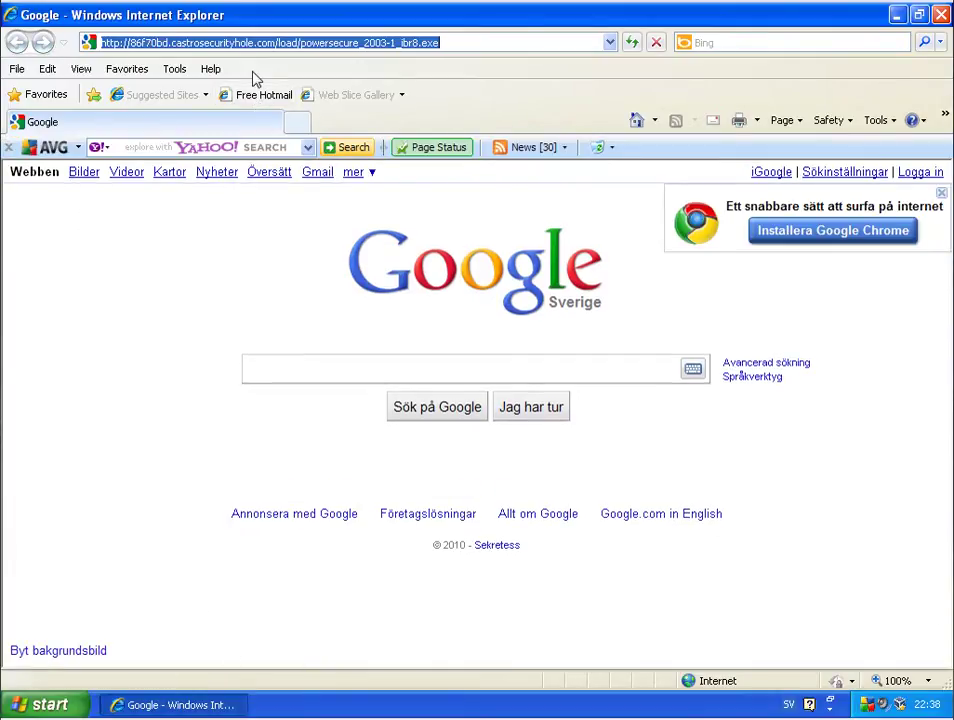
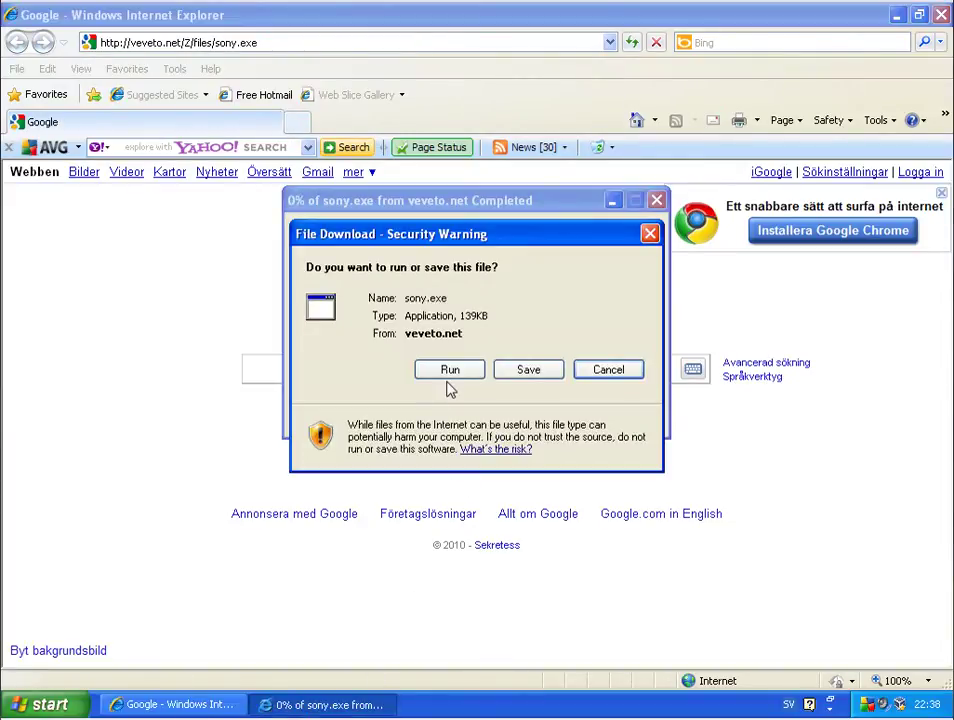
left_click(449, 378)
left_click(572, 386)
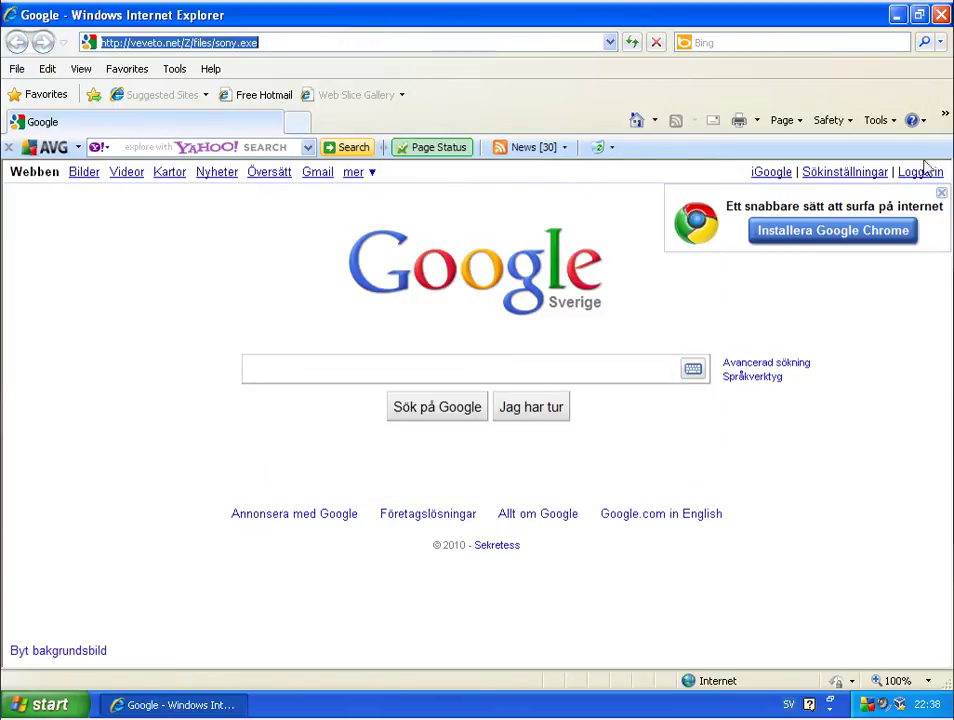
- Minimize the browser, check the running processes in Process Explorer, and unblock Windows Explorer in the firewall alert
left_click(898, 15)
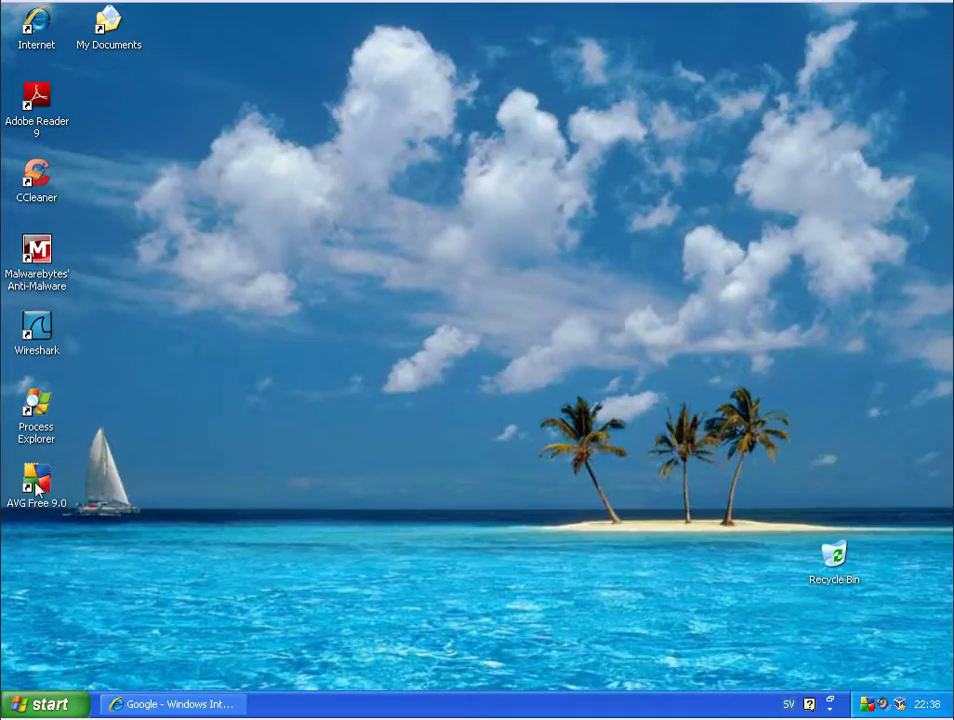
double_click(40, 418)
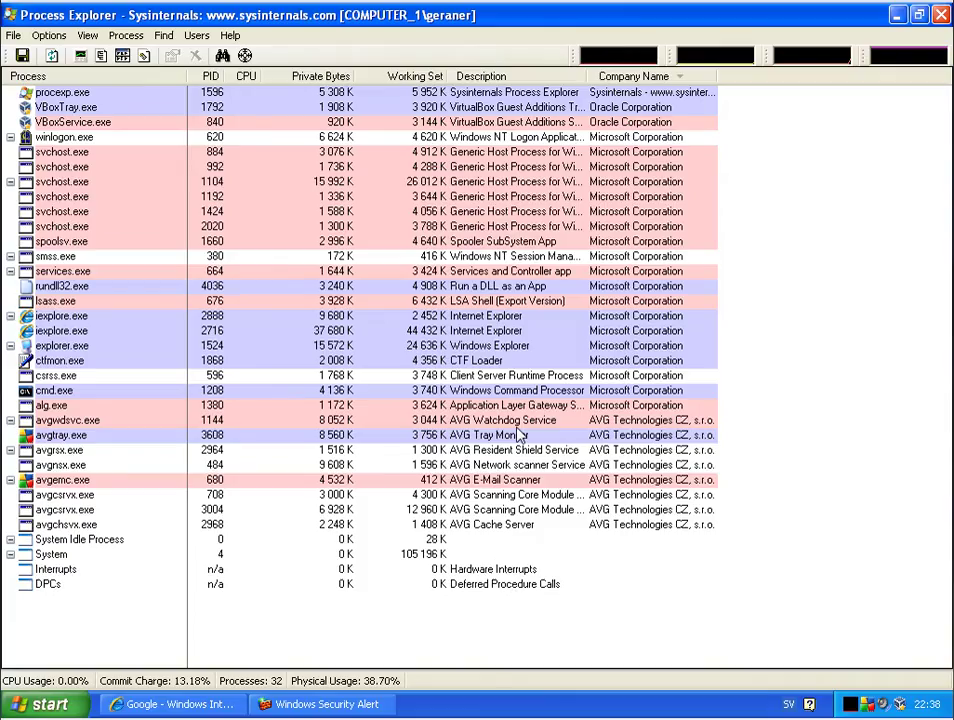
left_click(900, 16)
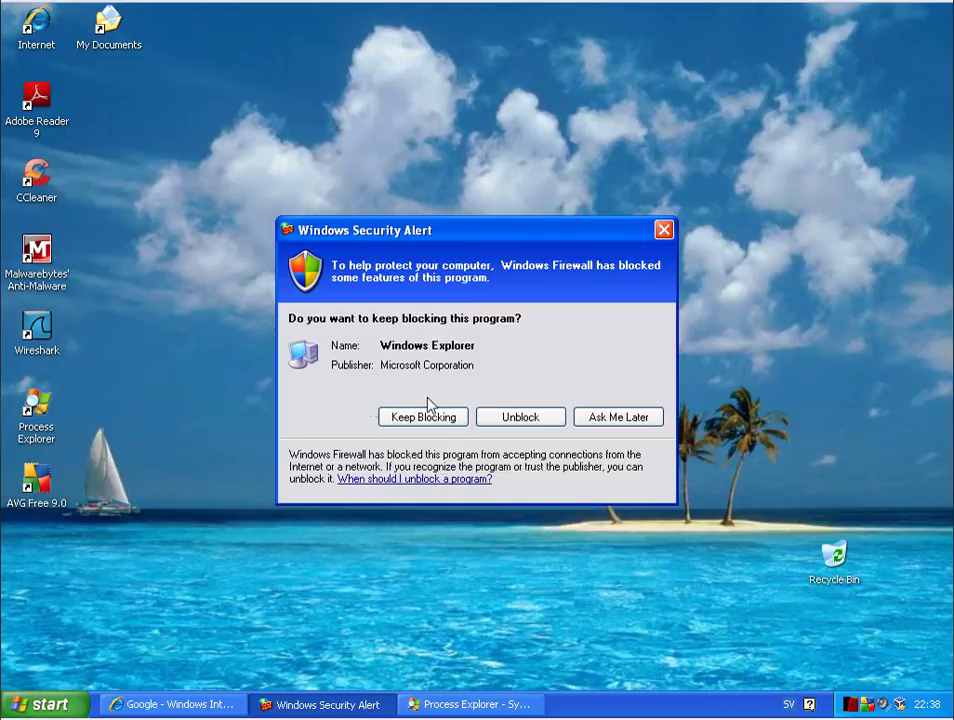
left_click(520, 421)
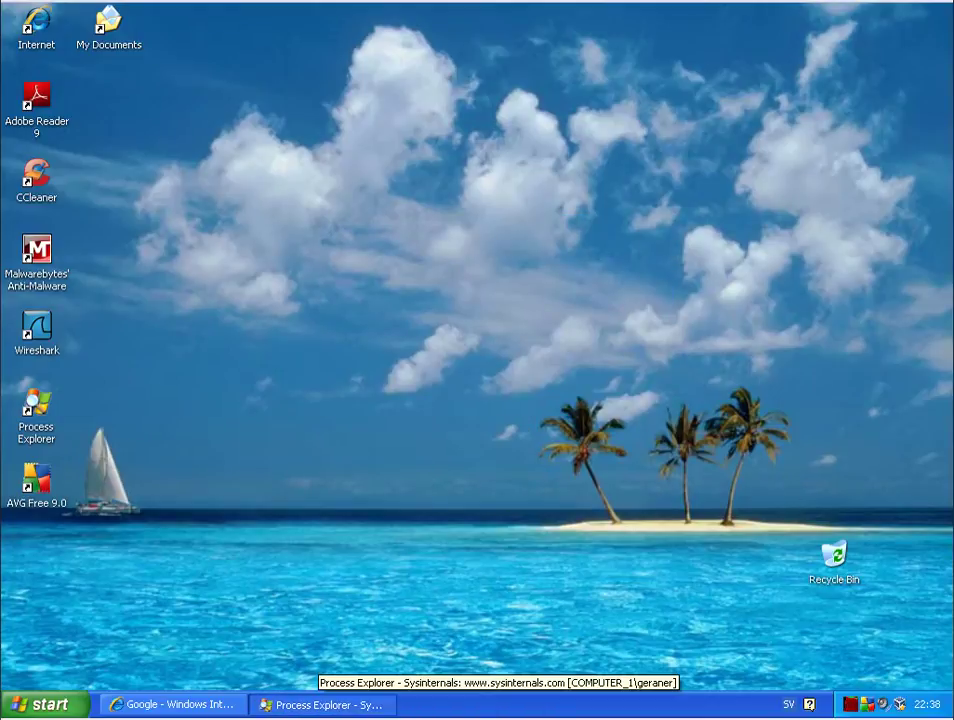
left_click(298, 710)
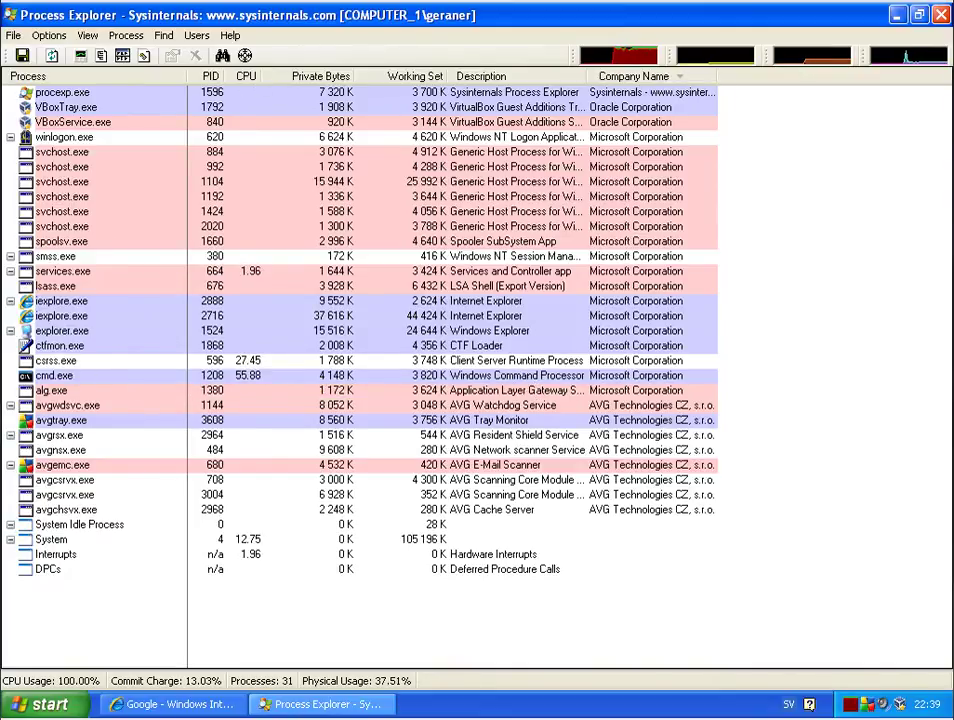
left_click(190, 707)
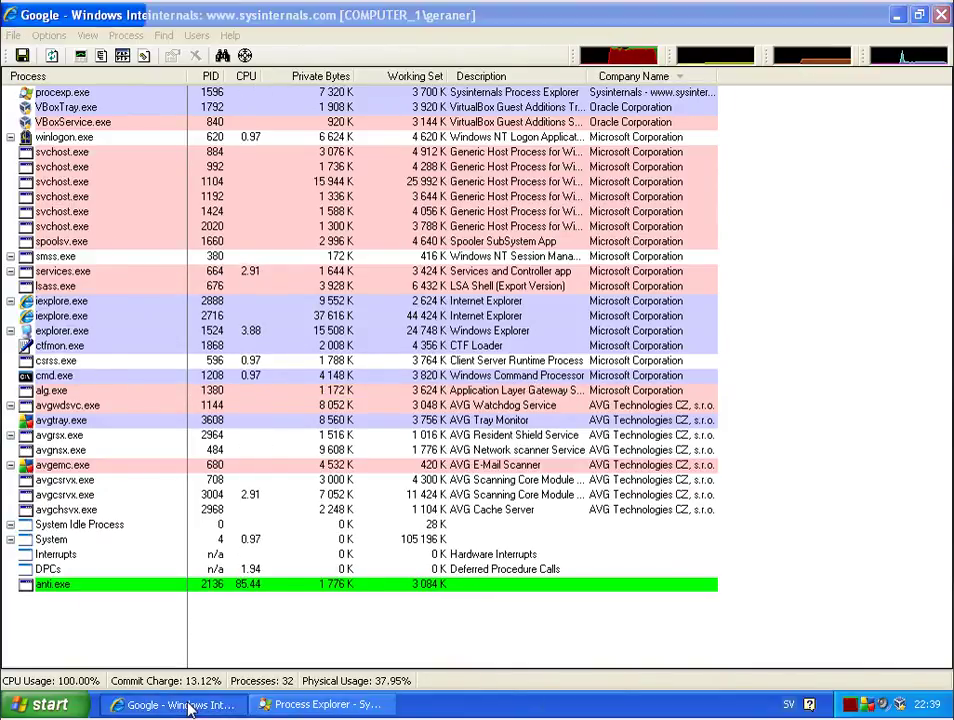
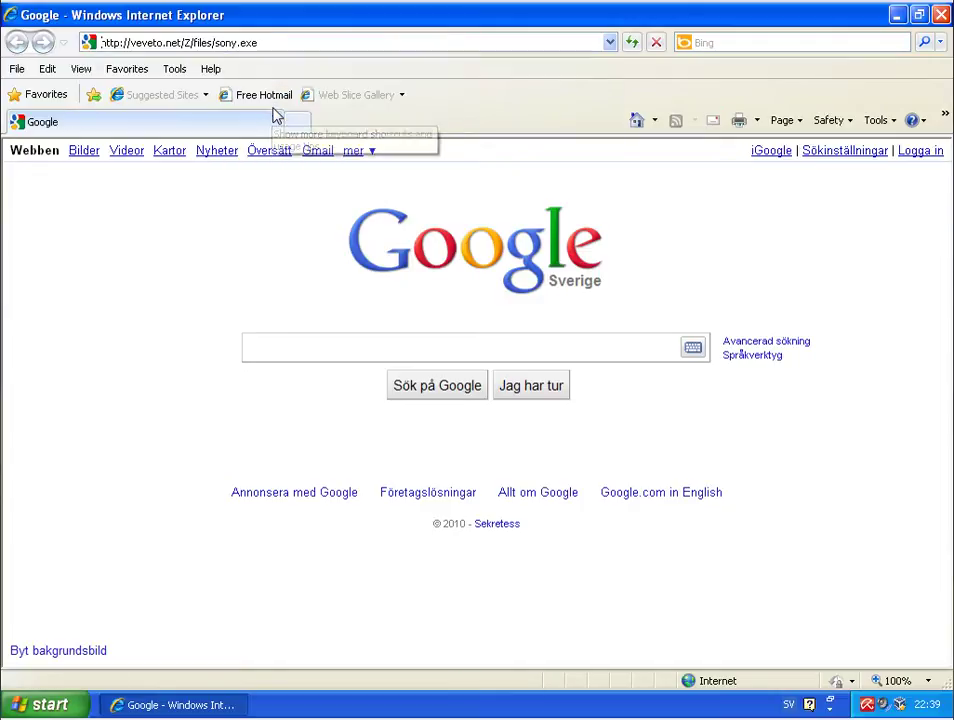
left_click(335, 707)
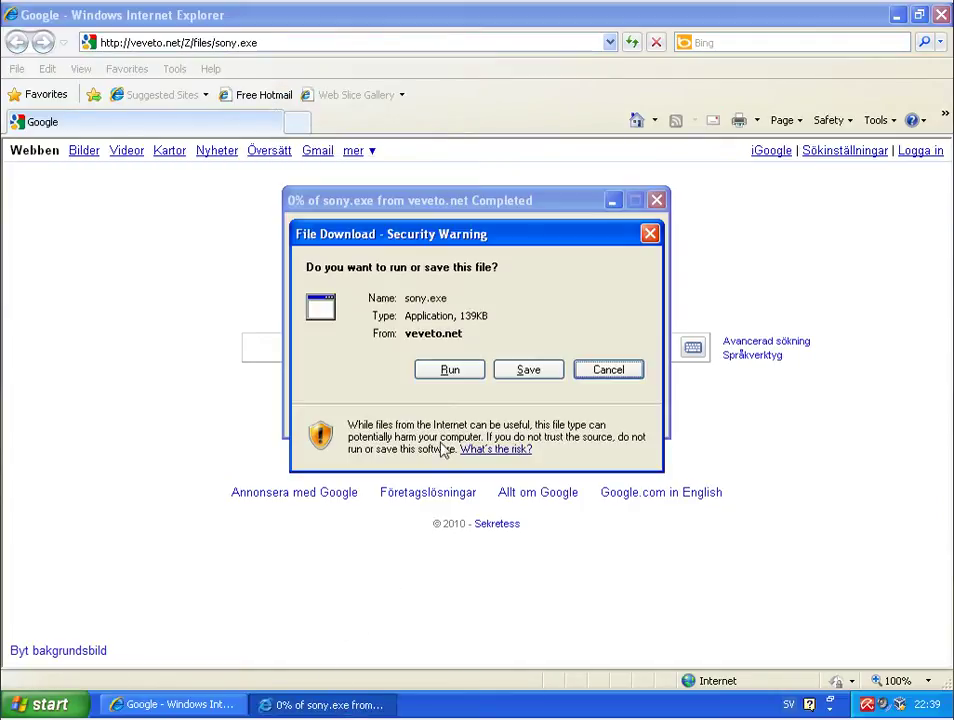
left_click(452, 368)
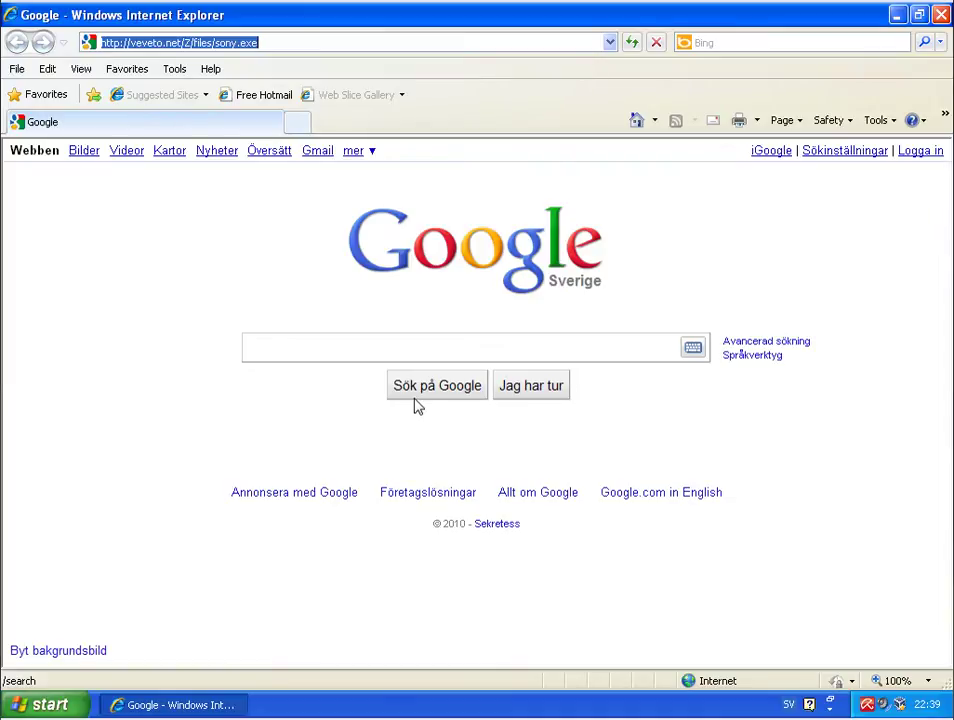
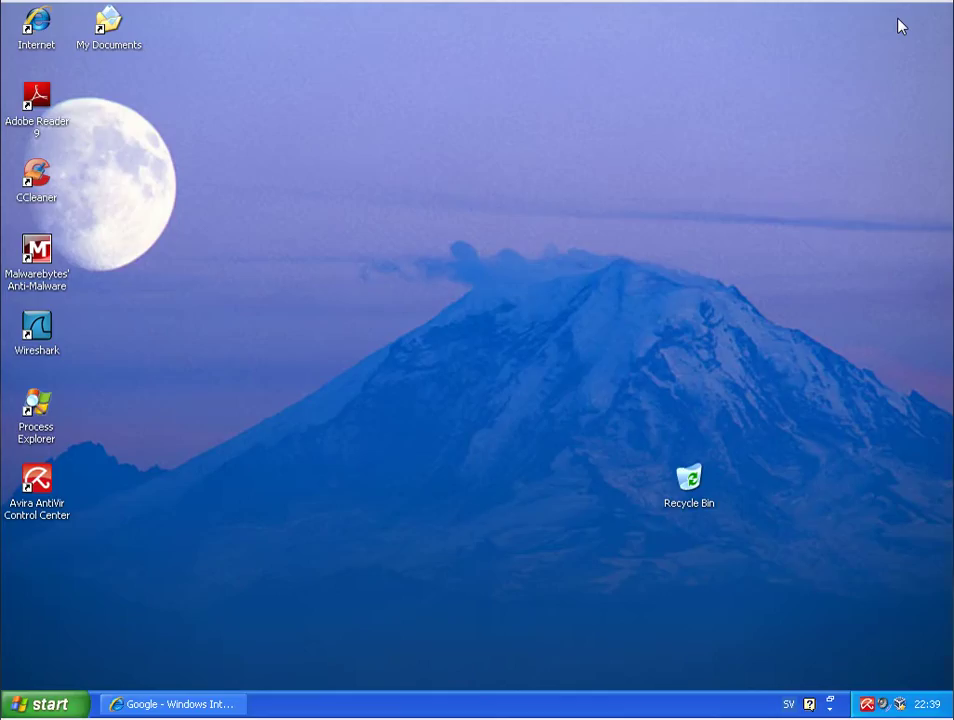
- Start Process Explorer on Virtual Two and inspect the running processes, checking back on the browser window
left_click(40, 425)
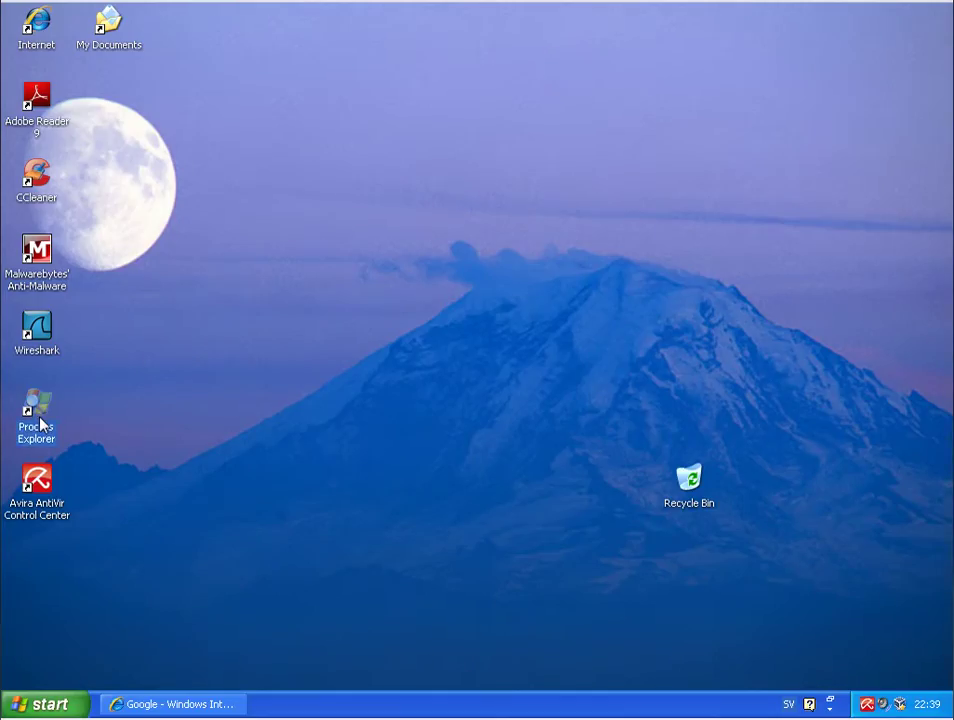
double_click(40, 425)
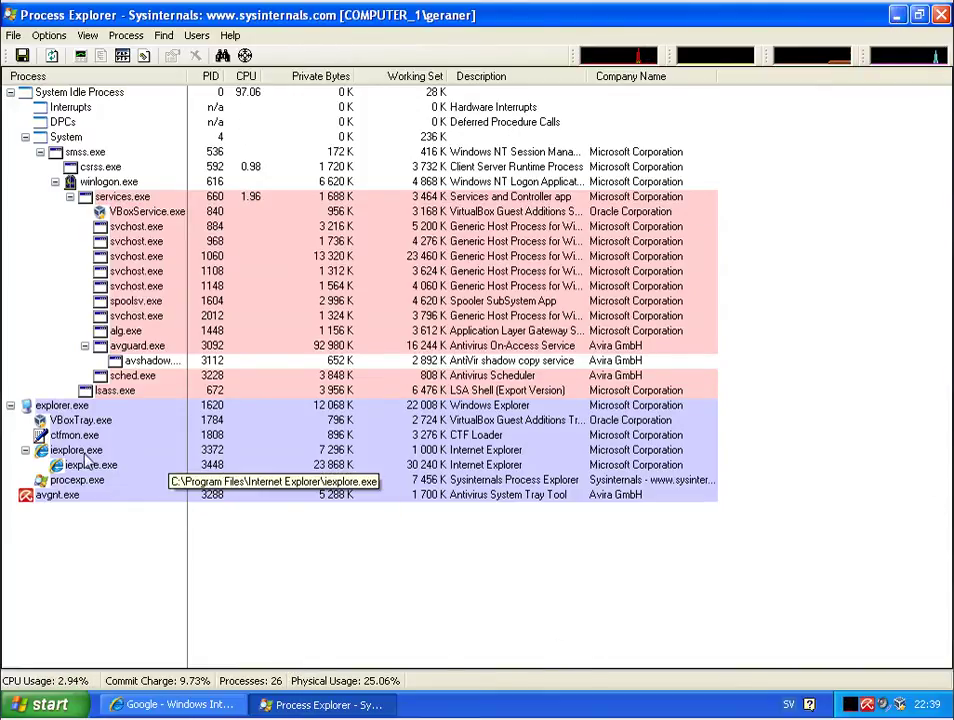
left_click(897, 15)
left_click(153, 706)
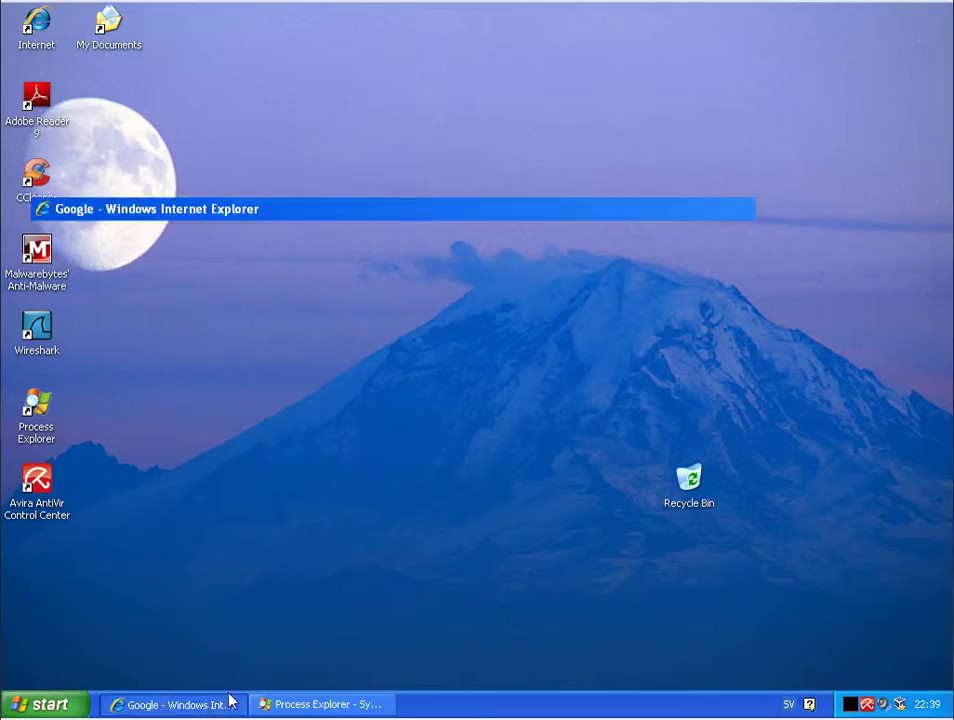
left_click(298, 47)
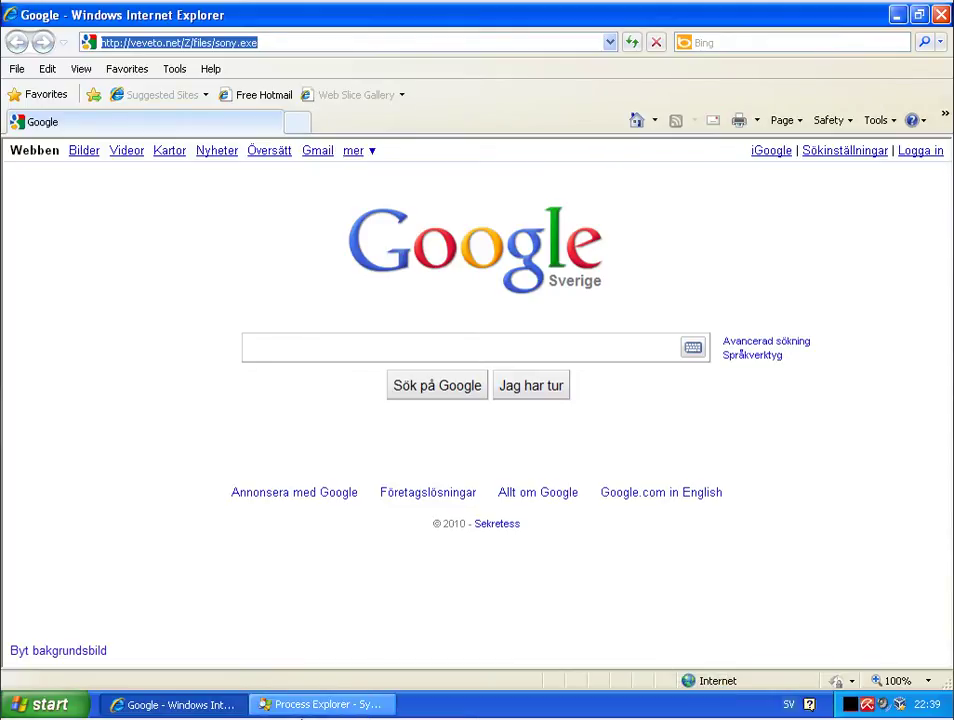
left_click(322, 705)
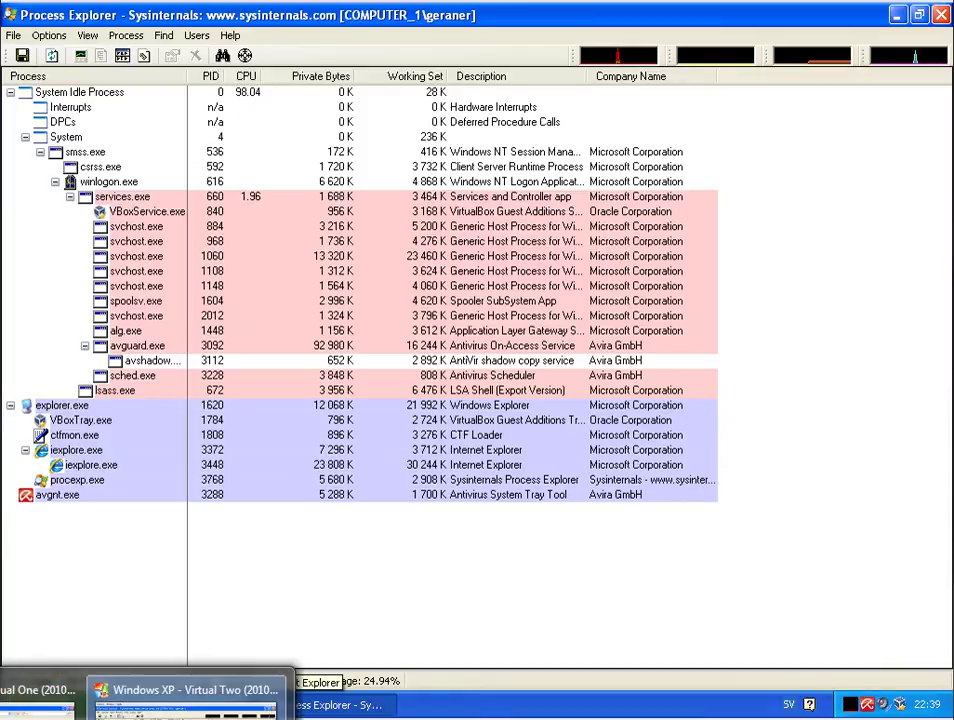
- Compare the running processes in Process Explorer on Virtual One with those on Virtual Two
left_click(172, 705)
left_click(320, 704)
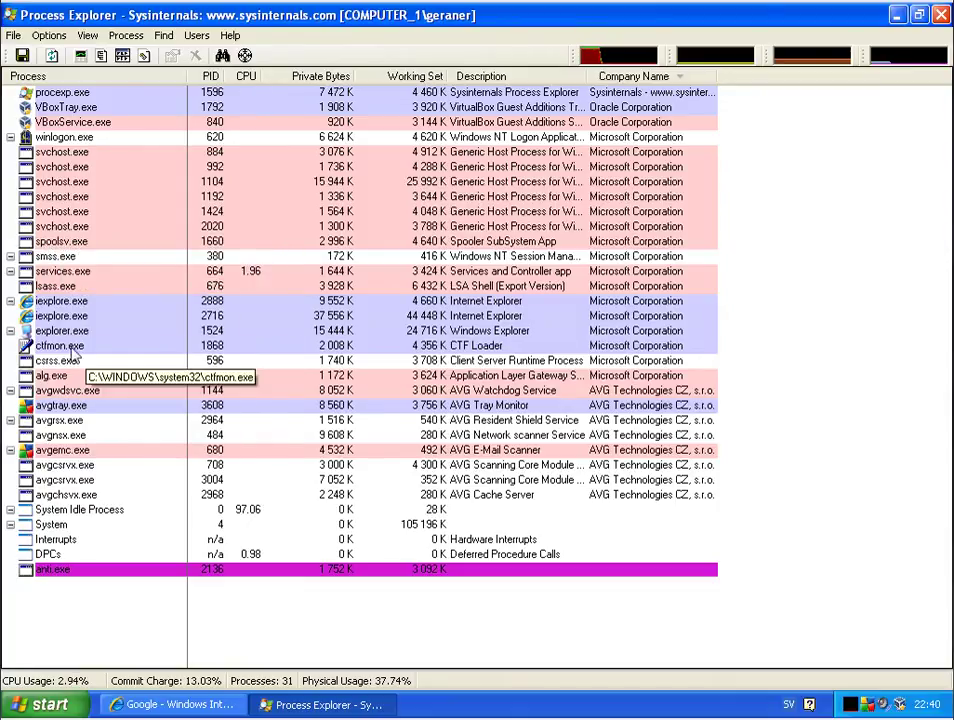
left_click(897, 15)
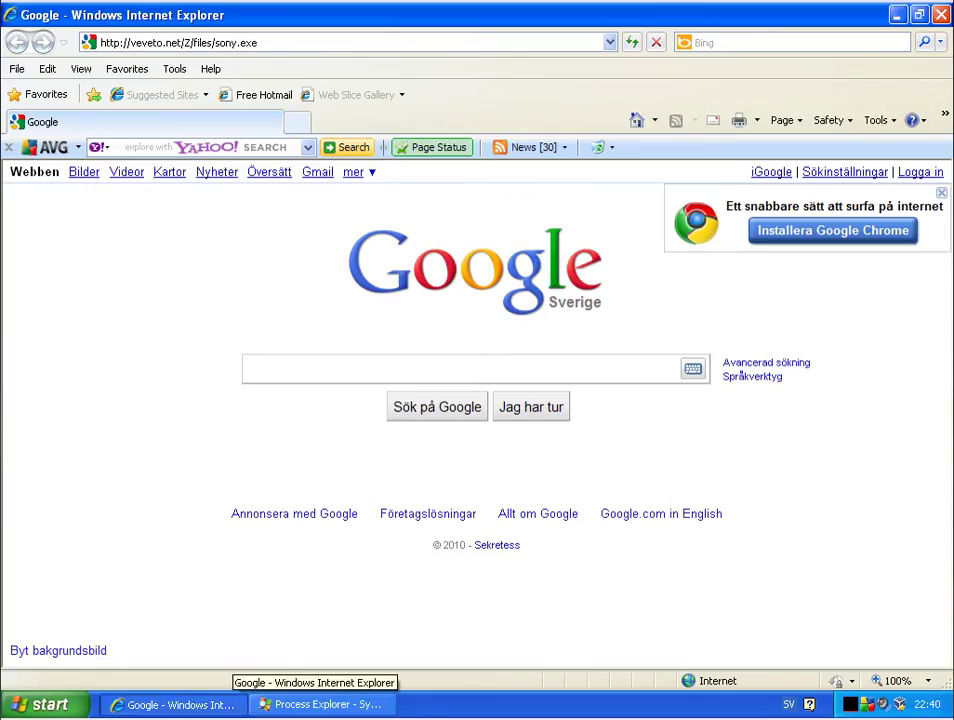
left_click(300, 704)
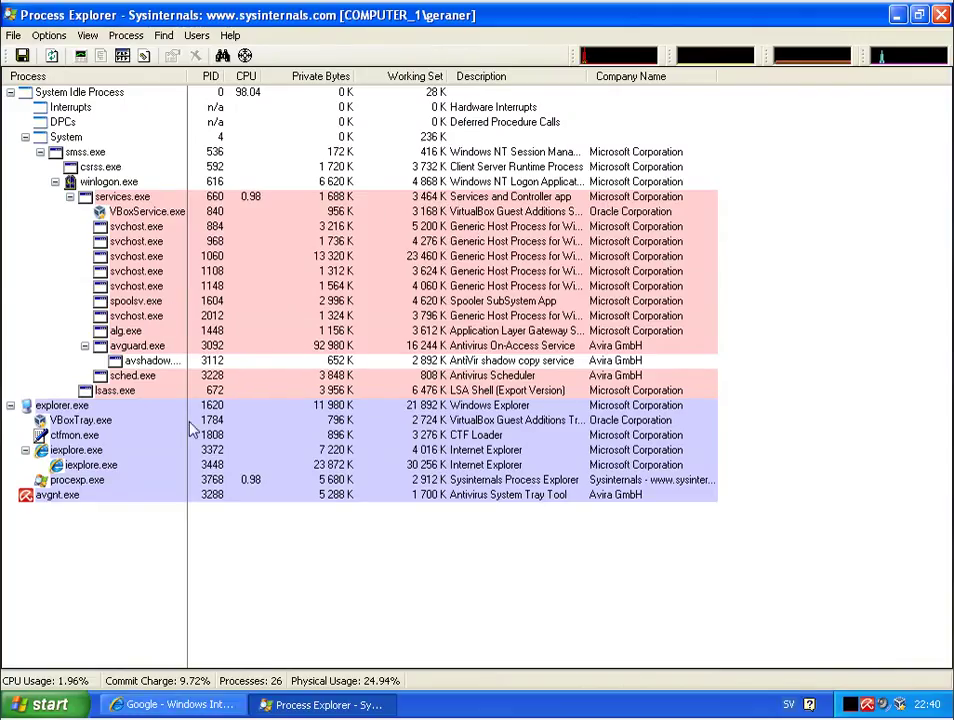
left_click(897, 15)
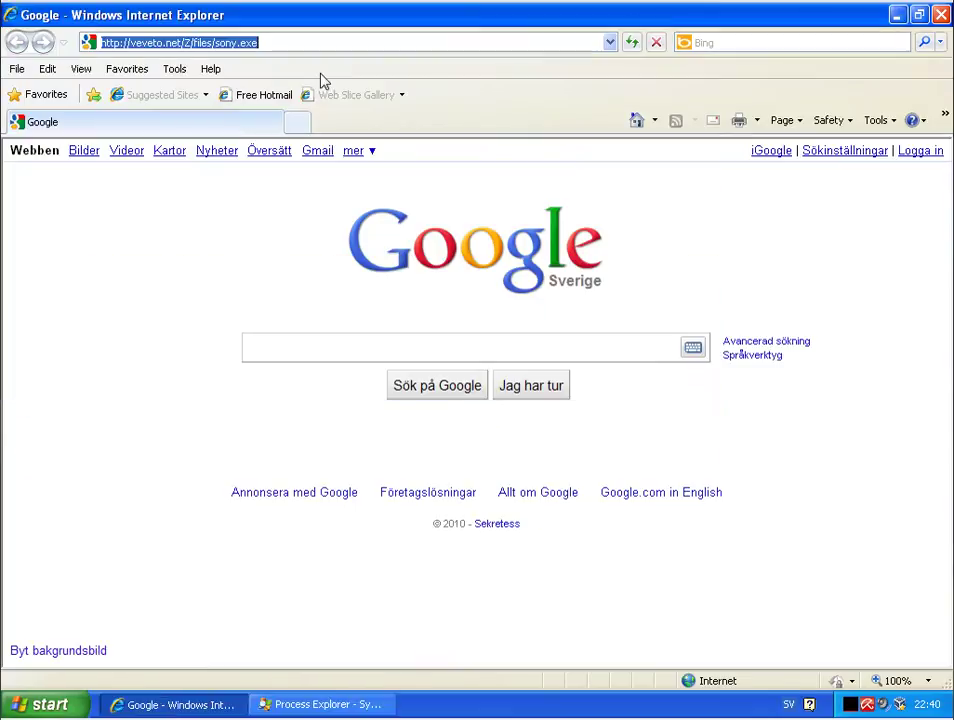
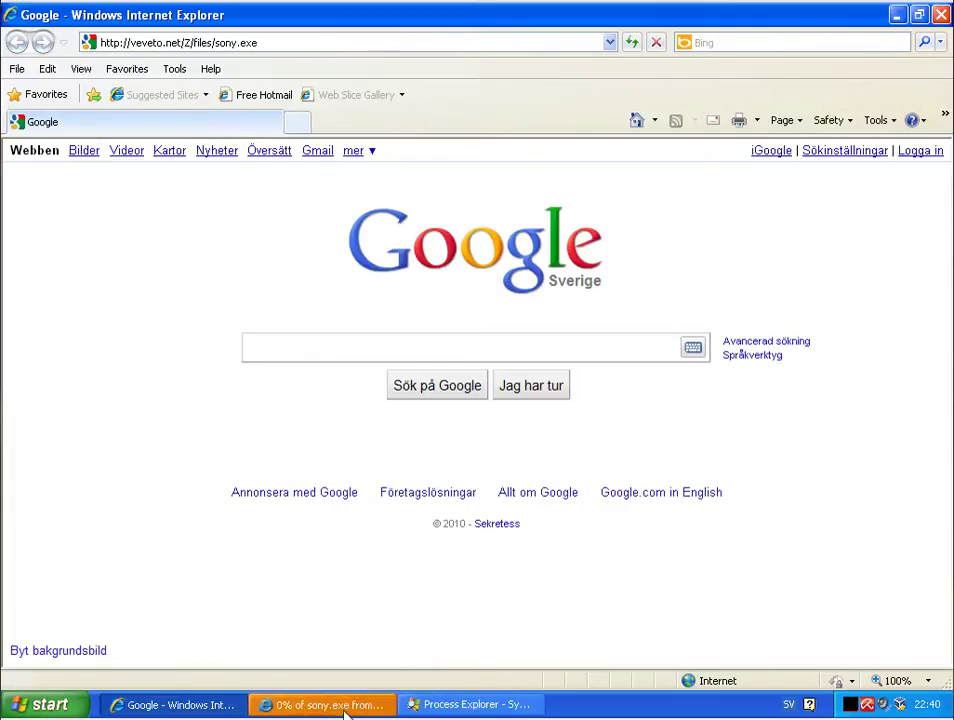
left_click(347, 706)
left_click(455, 376)
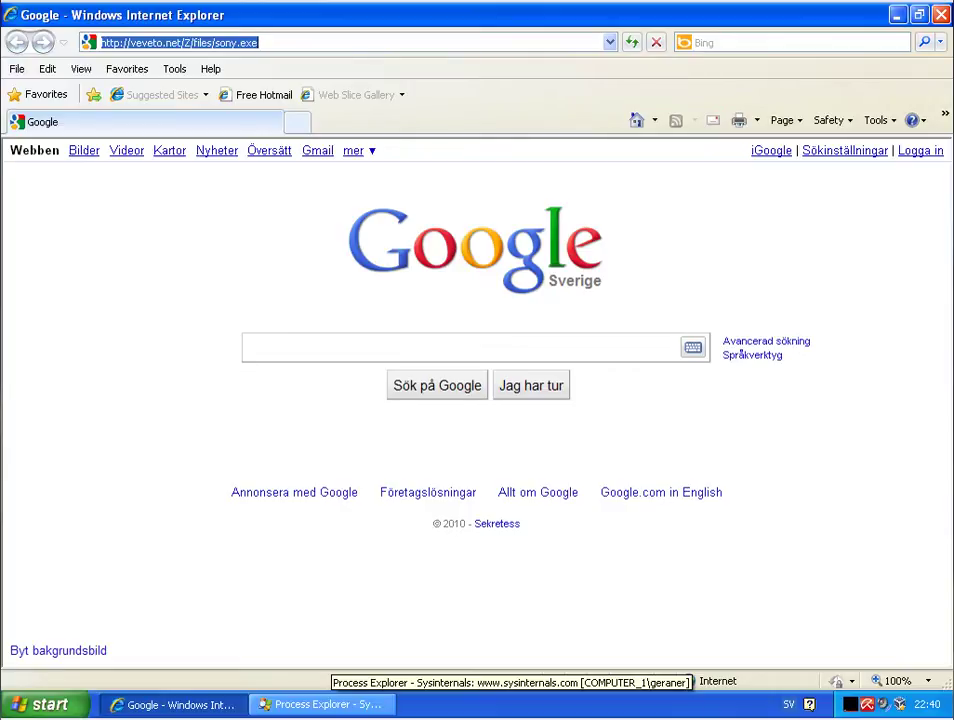
right_click(57, 718)
left_click(133, 644)
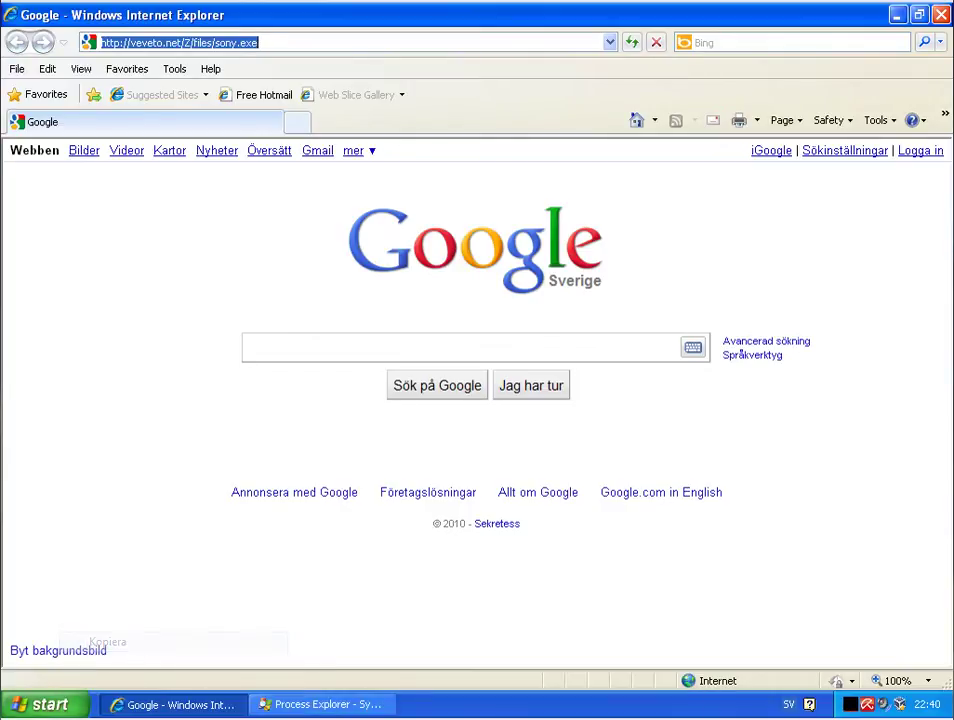
mouse_move(88, 718)
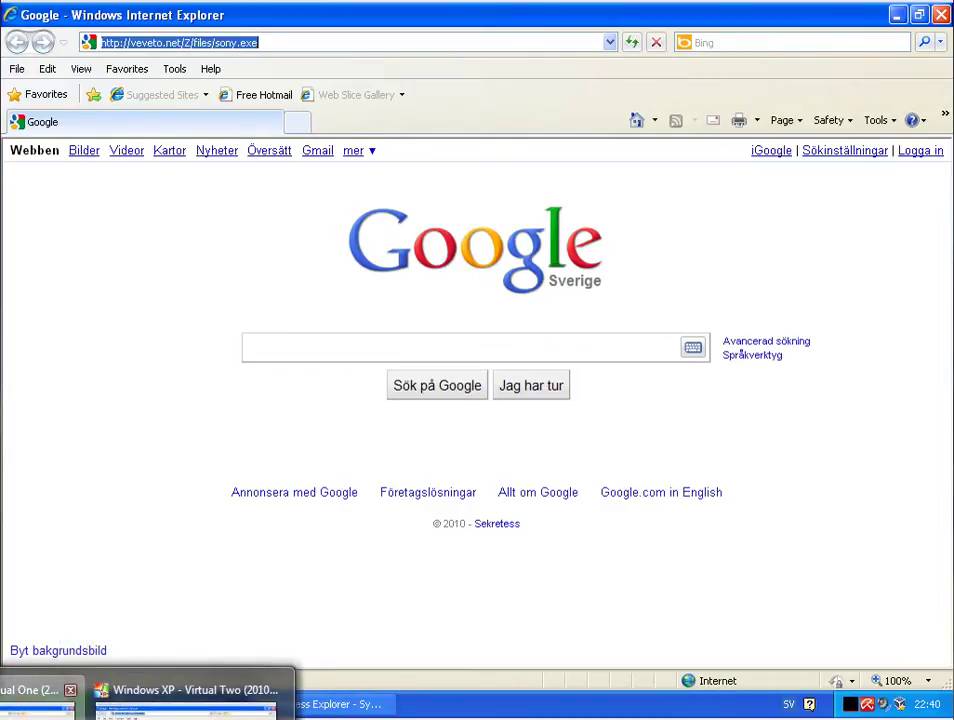
left_click(45, 700)
left_click(208, 49)
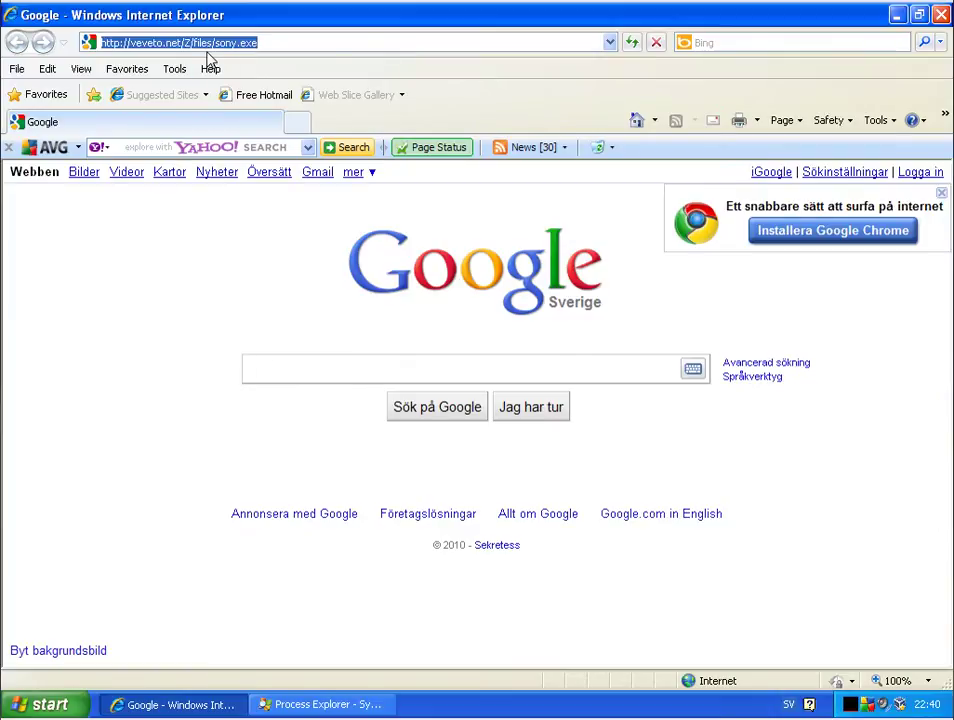
right_click(209, 55)
left_click(276, 48)
right_click(279, 43)
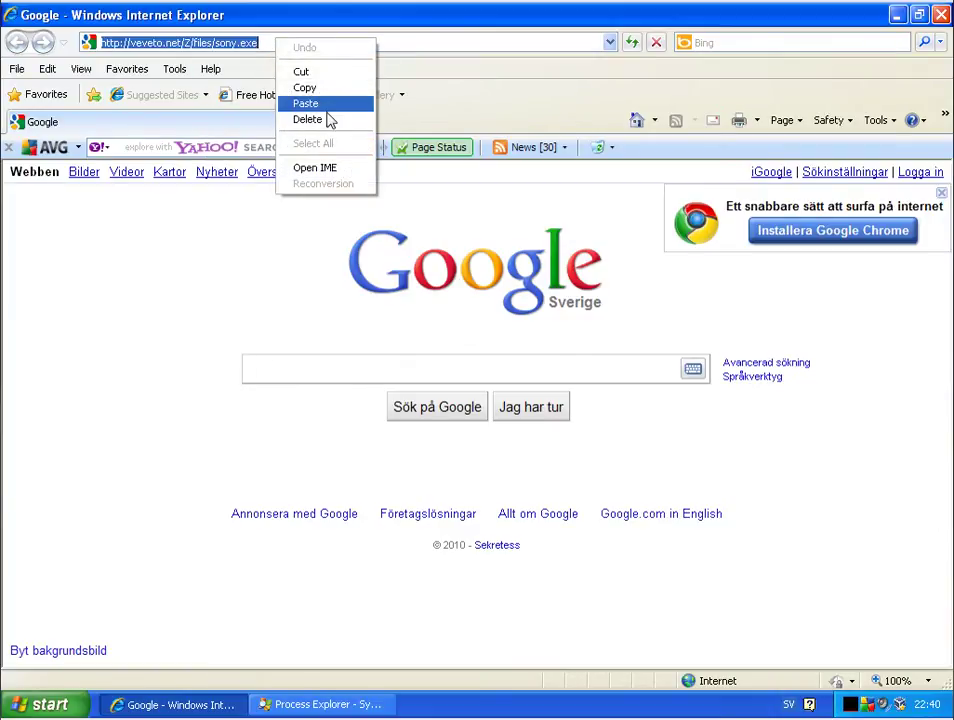
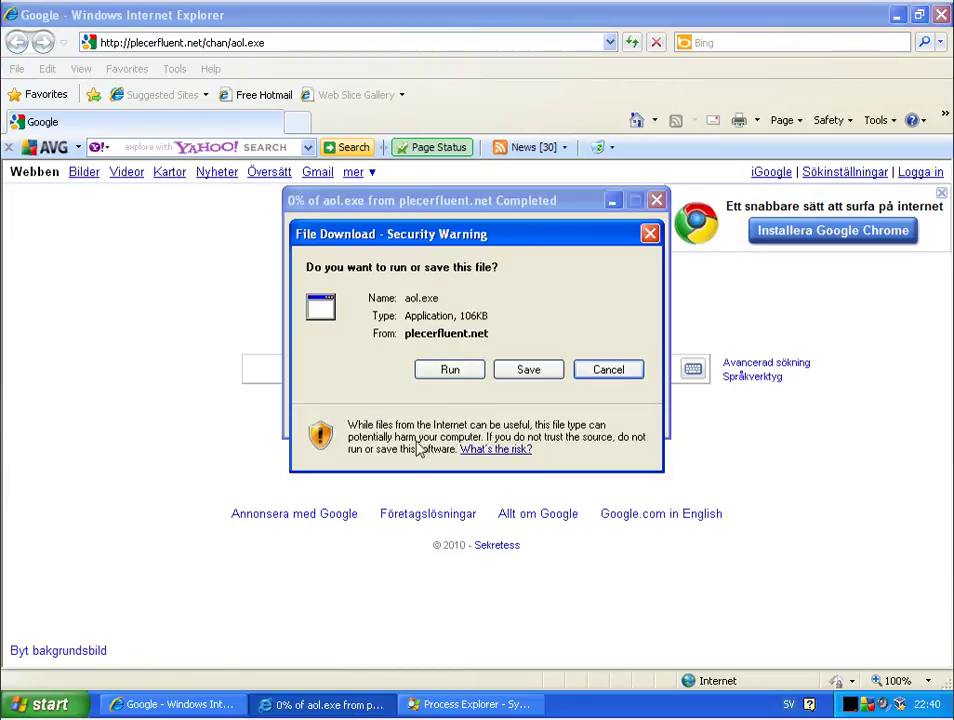
left_click(452, 371)
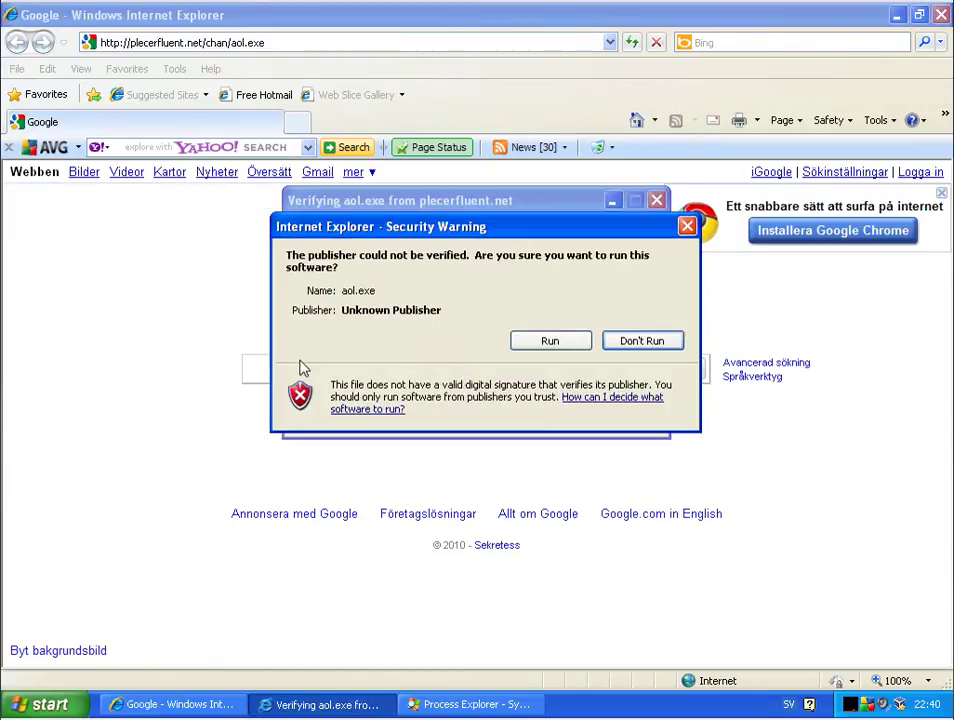
left_click(552, 345)
- Force the removal of the aol.exe threat in the Resident Shield alert and dismiss the Windows file access error
left_click(477, 407)
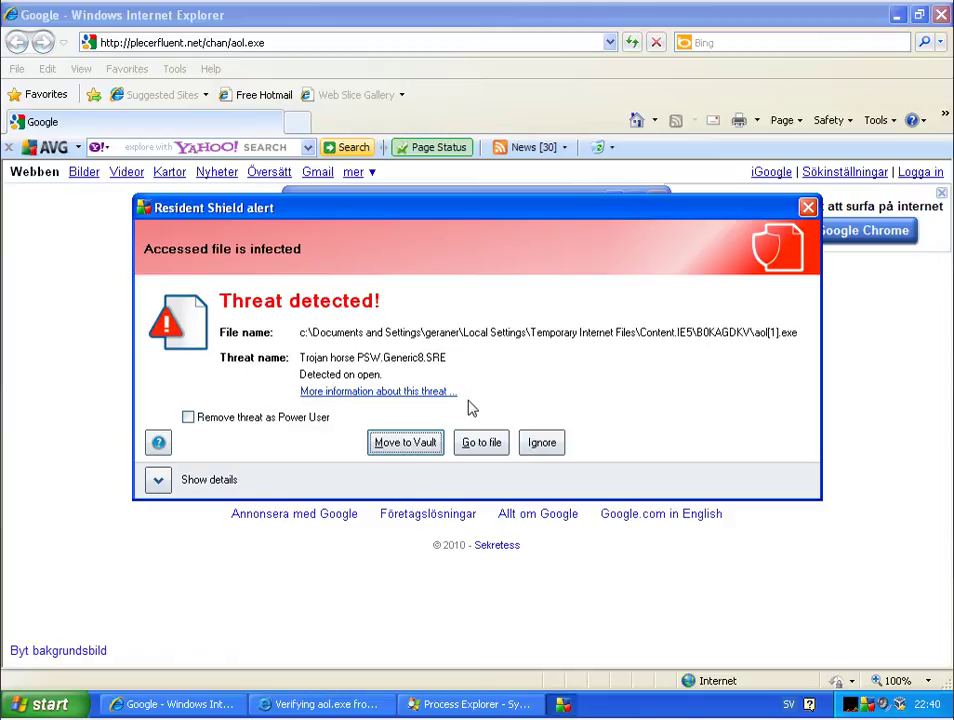
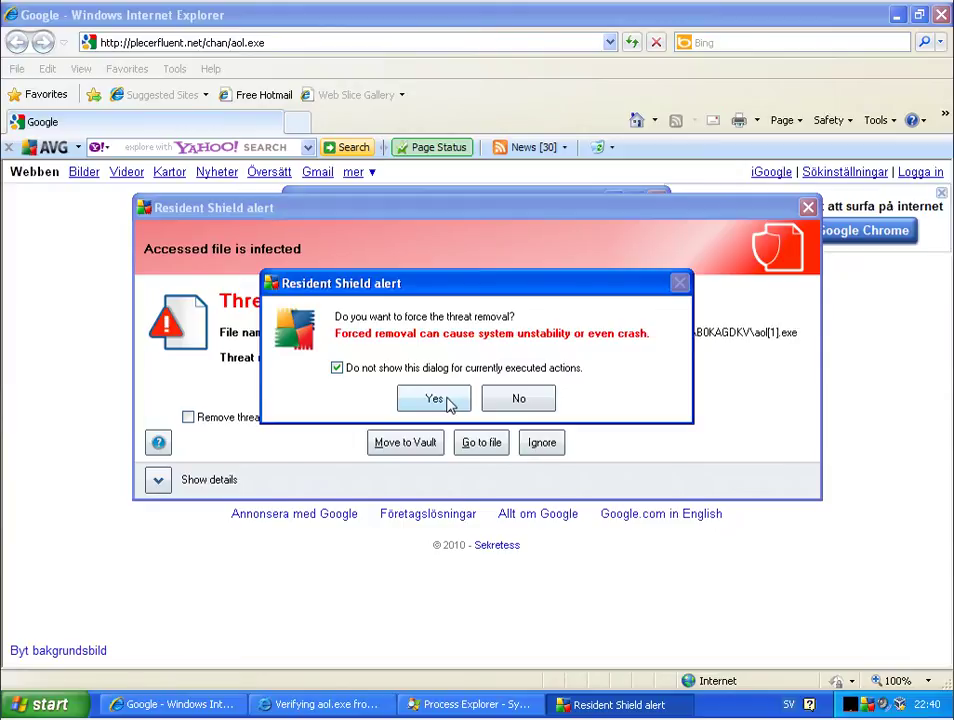
left_click(435, 399)
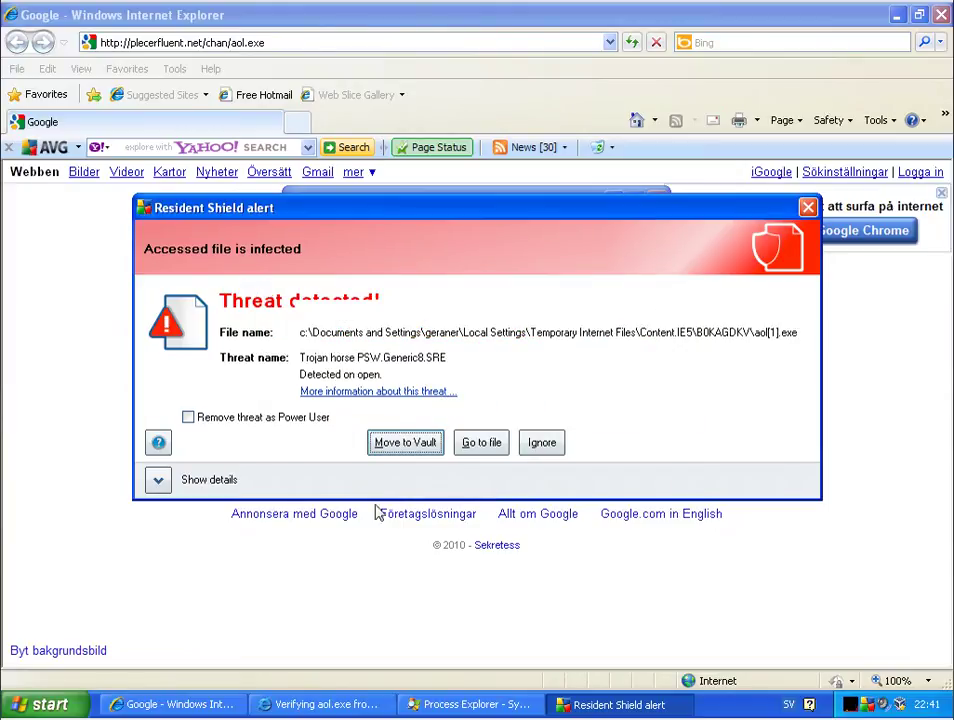
left_click(336, 706)
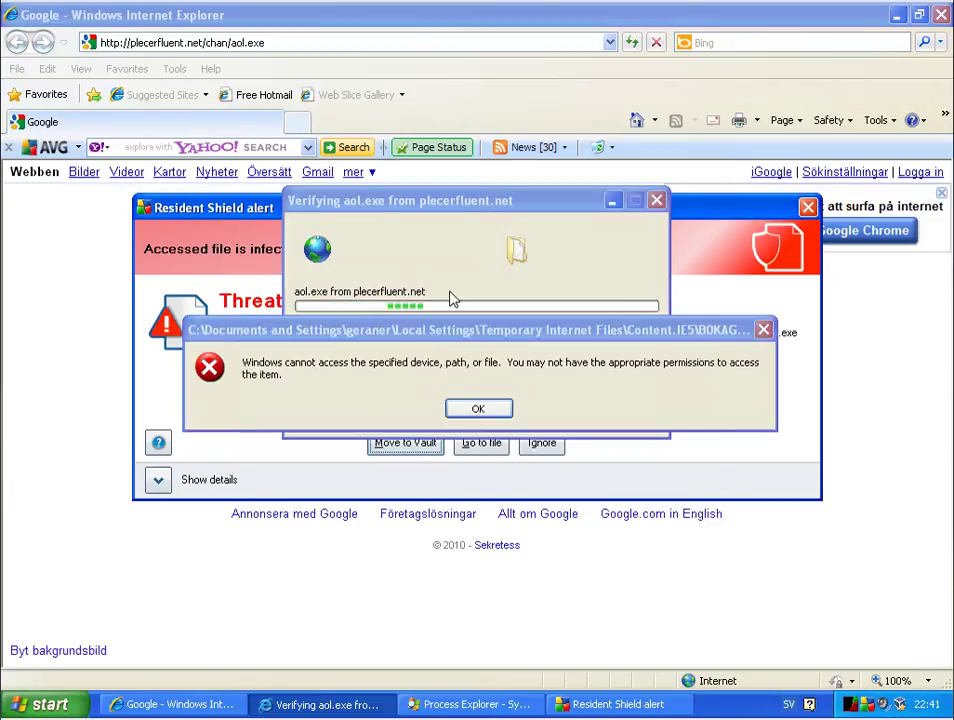
left_click(478, 408)
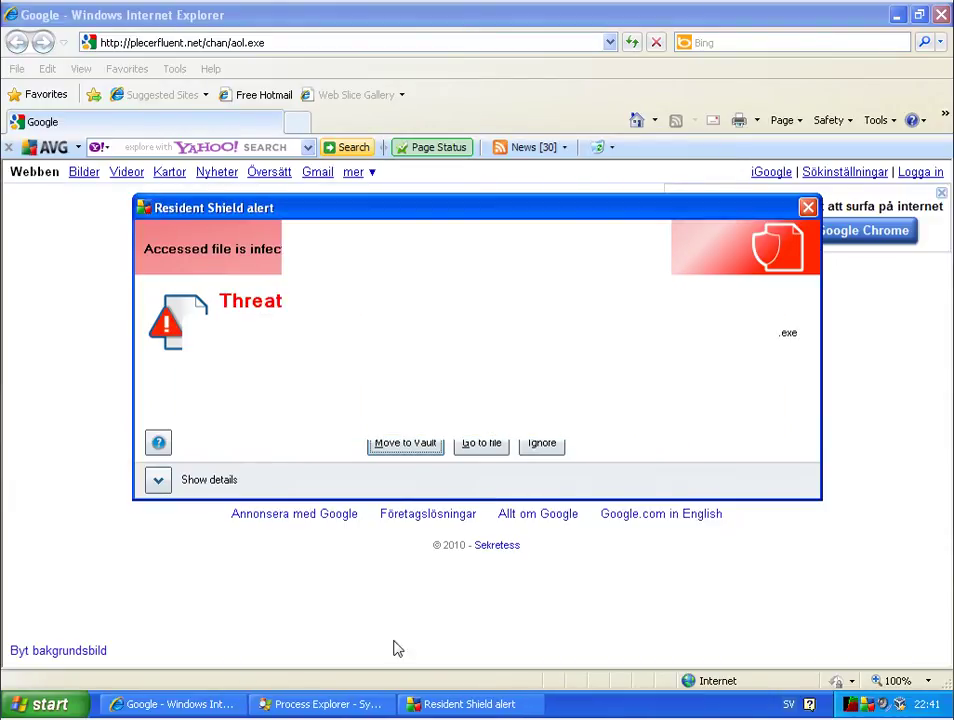
left_click(439, 703)
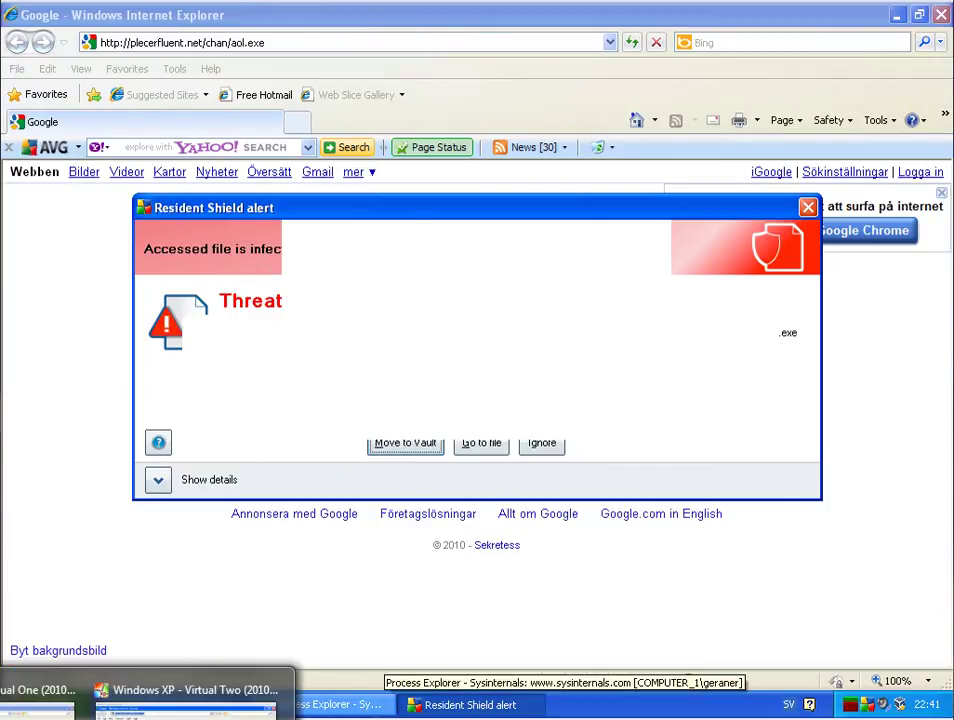
right_click(258, 47)
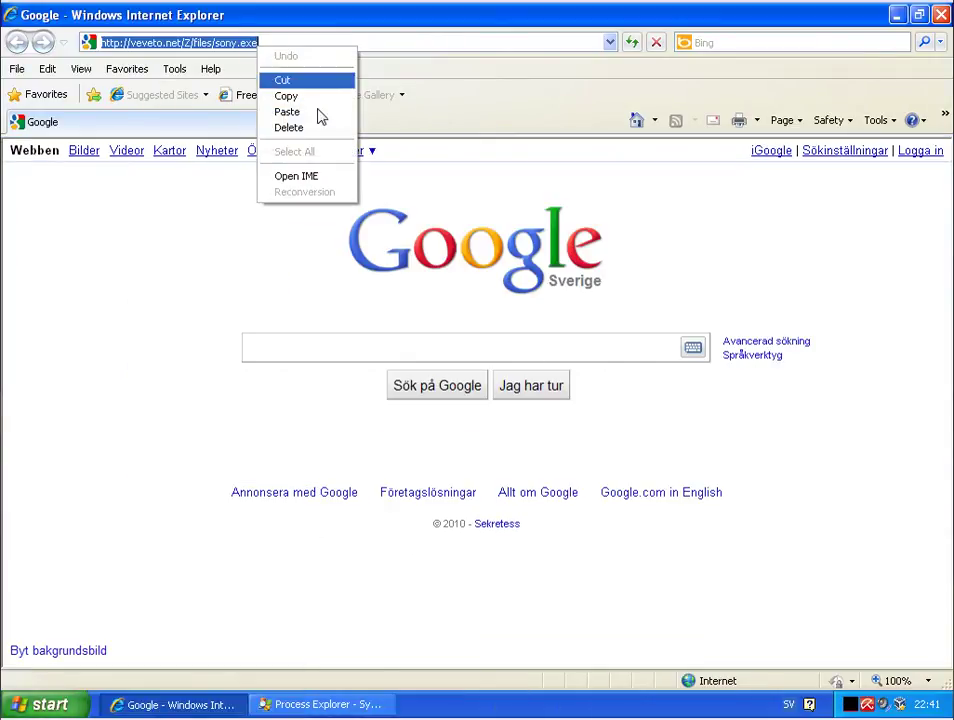
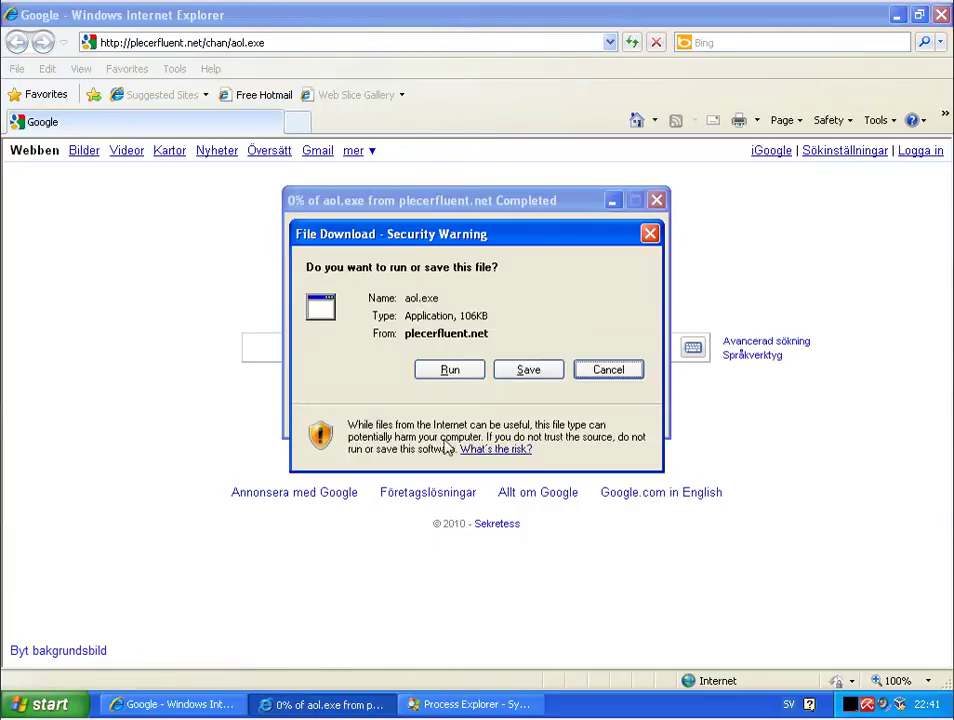
left_click(446, 370)
left_click(428, 347)
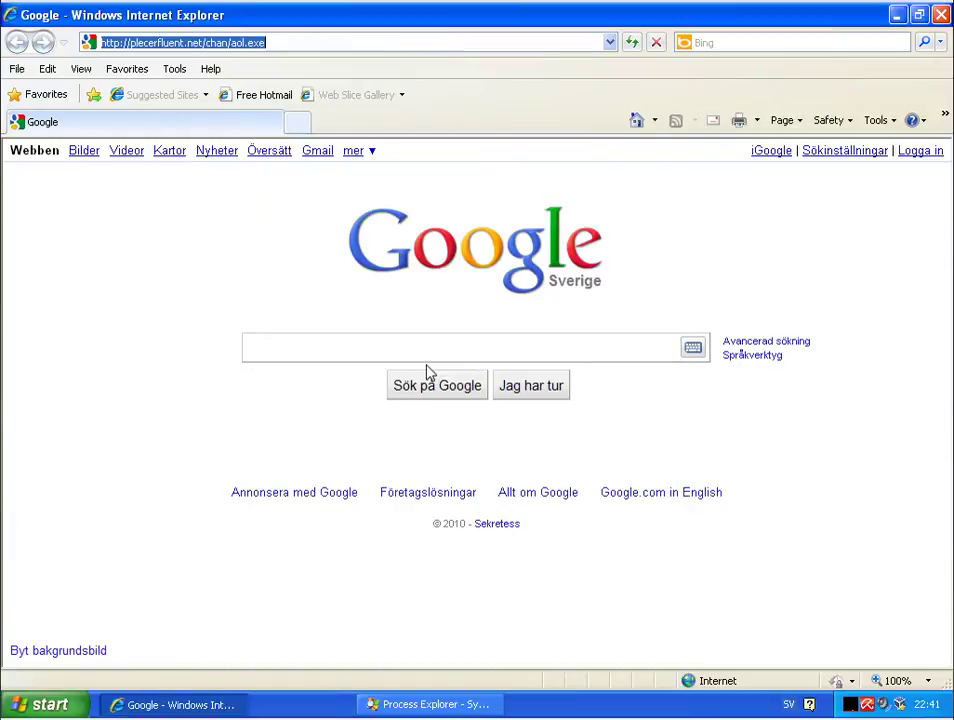
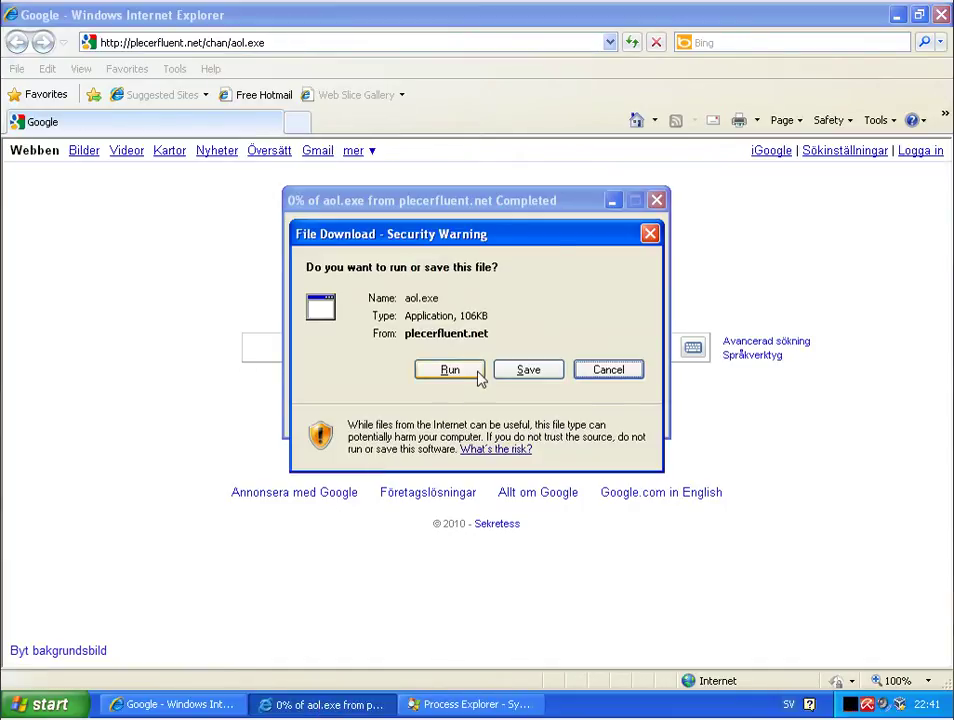
left_click(478, 373)
left_click(474, 347)
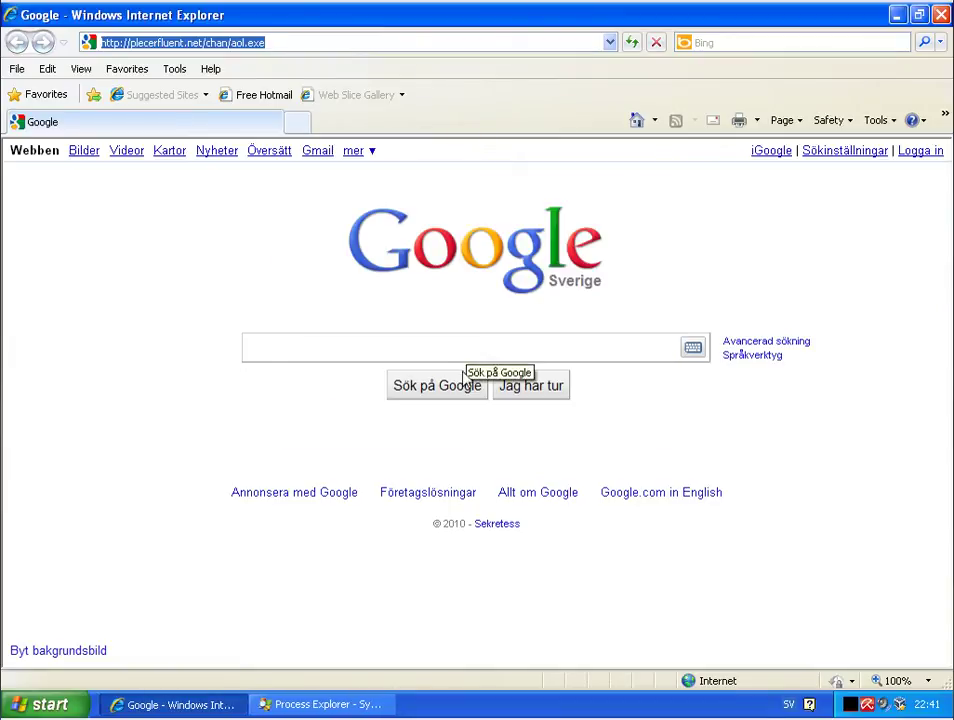
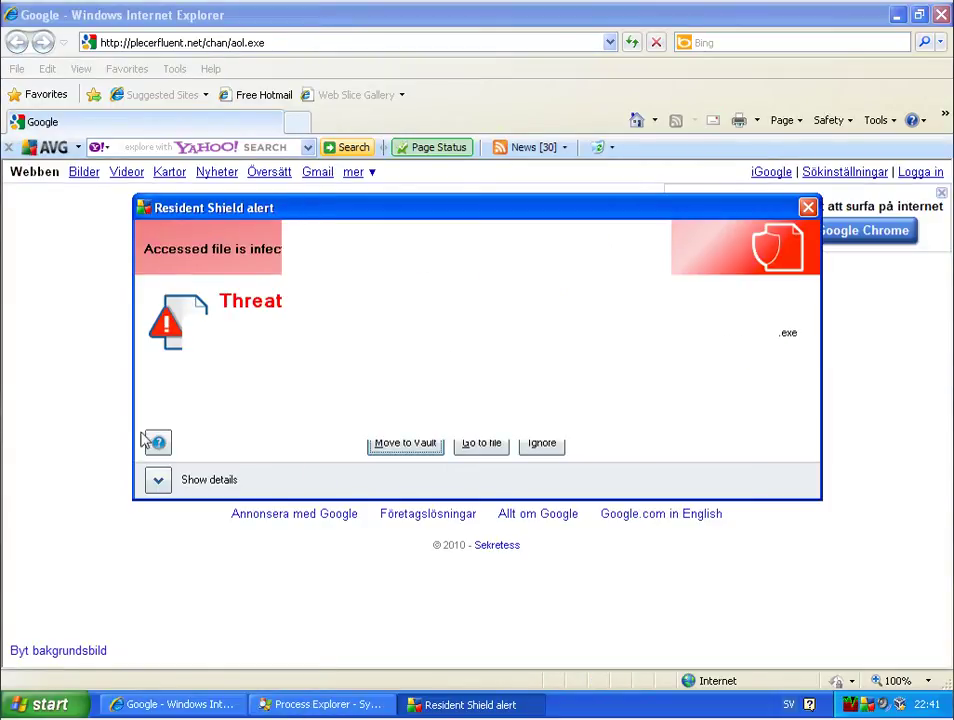
left_click(235, 9)
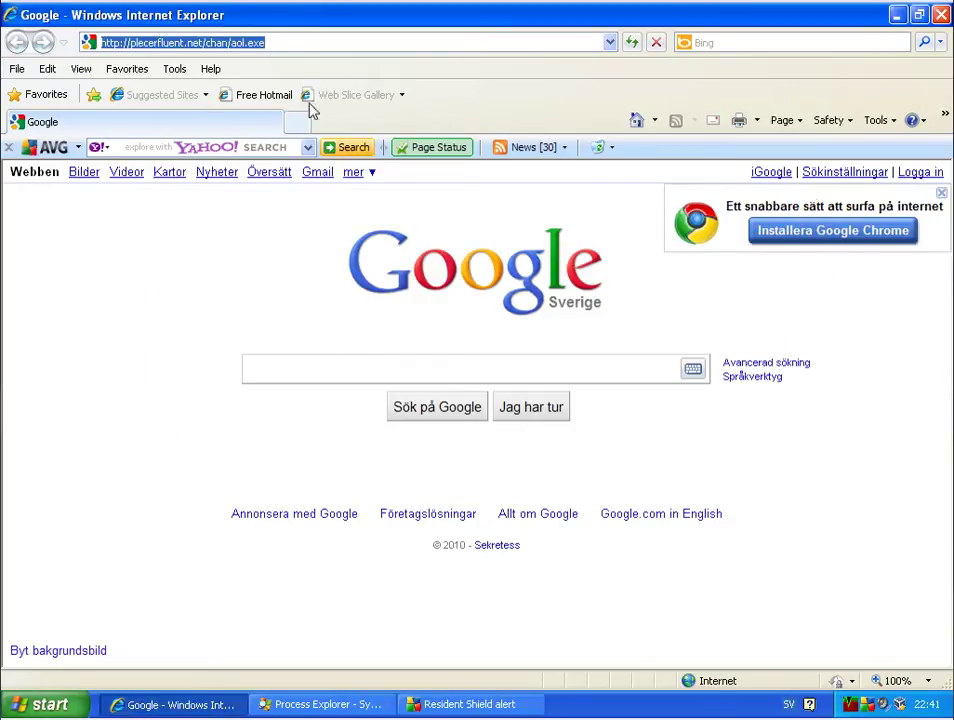
right_click(288, 31)
right_click(265, 47)
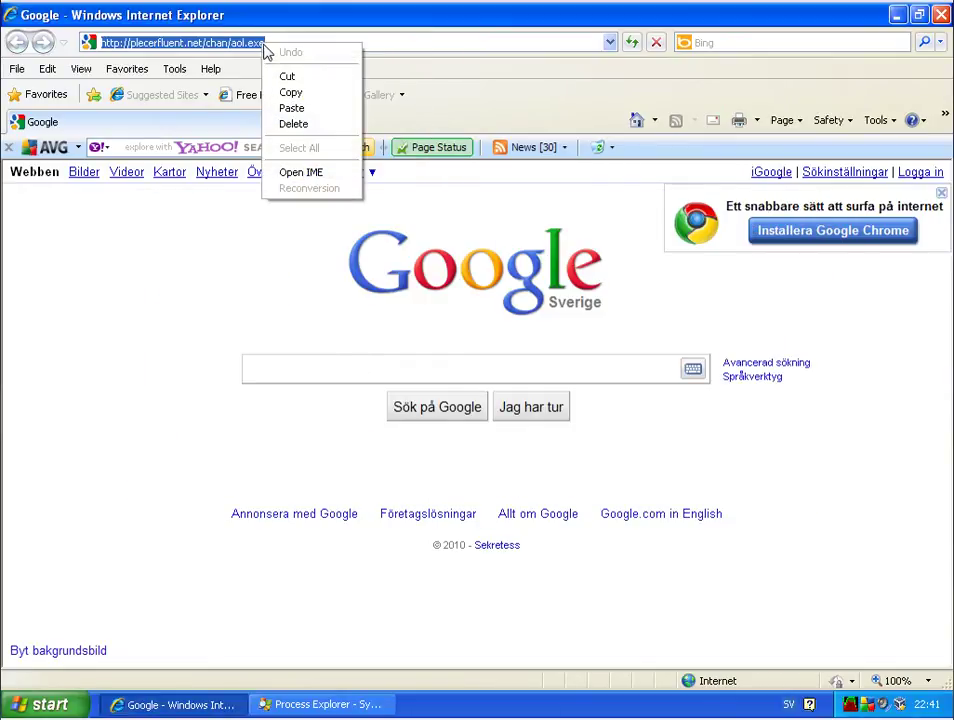
left_click(295, 108)
key("Return")
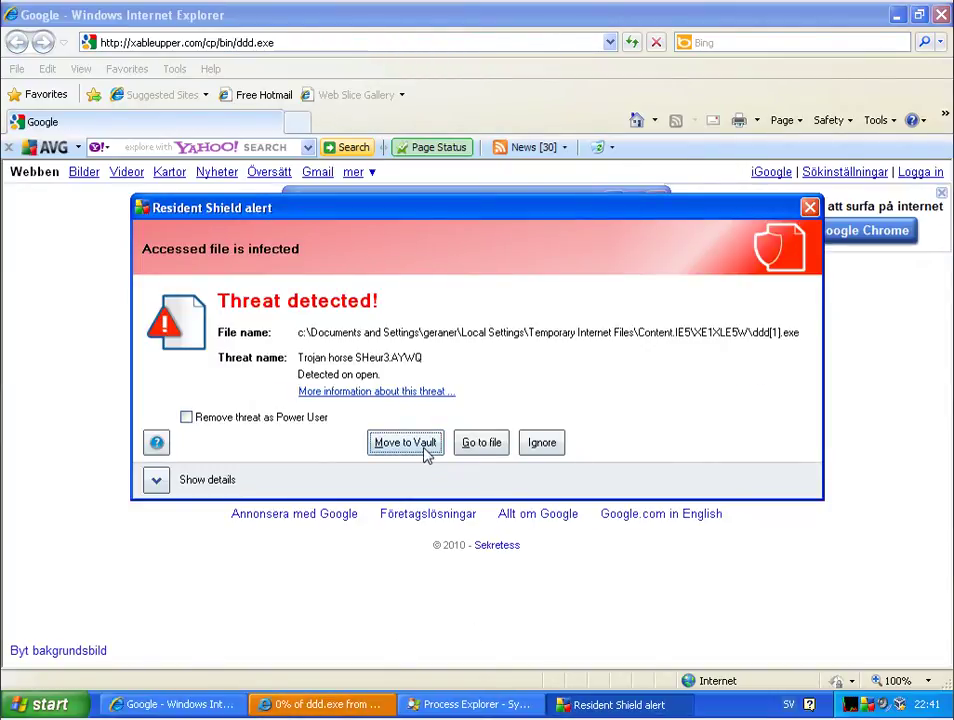
- Move the detected ddd.exe threat to the vault in the Resident Shield alert and answer the file download prompt
left_click(428, 455)
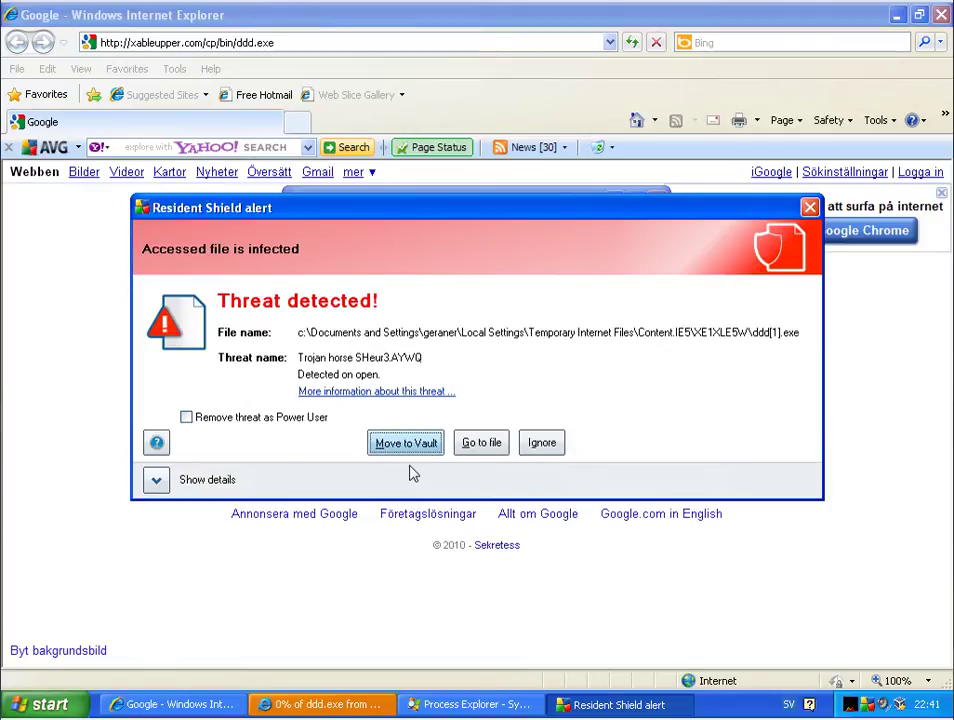
left_click(324, 704)
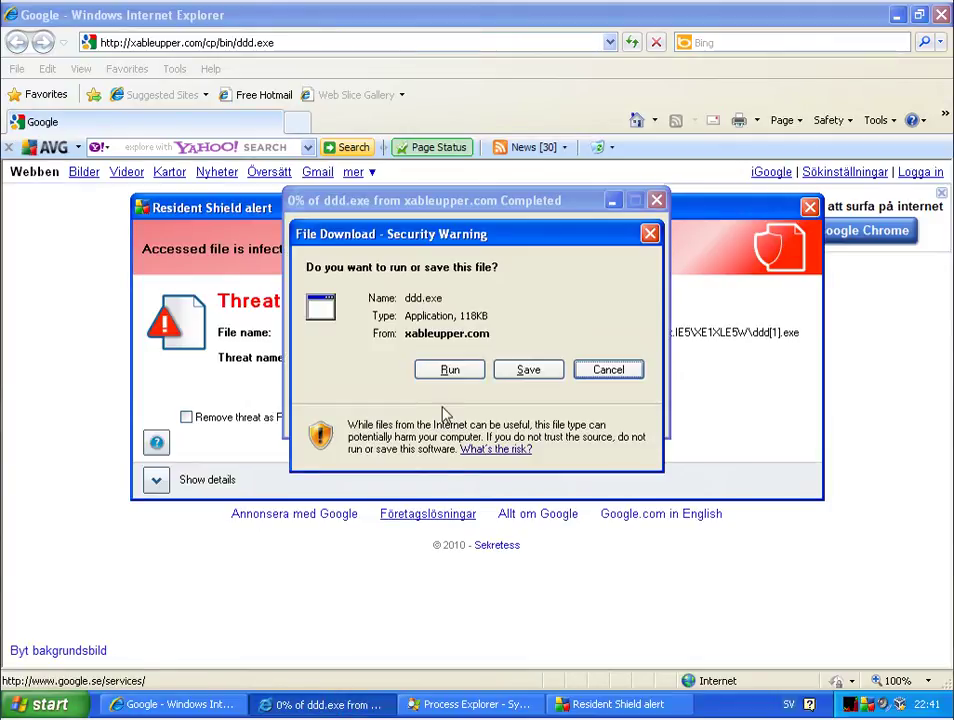
left_click(392, 368)
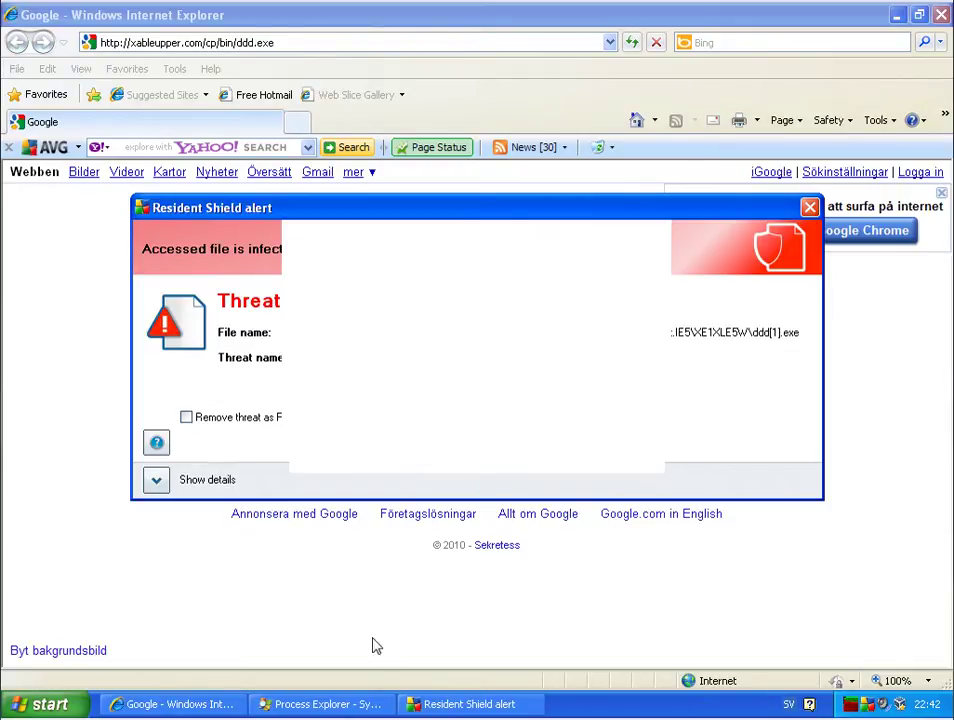
- Check the running processes in Process Explorer on Virtual One and return to the Resident Shield alert
left_click(458, 704)
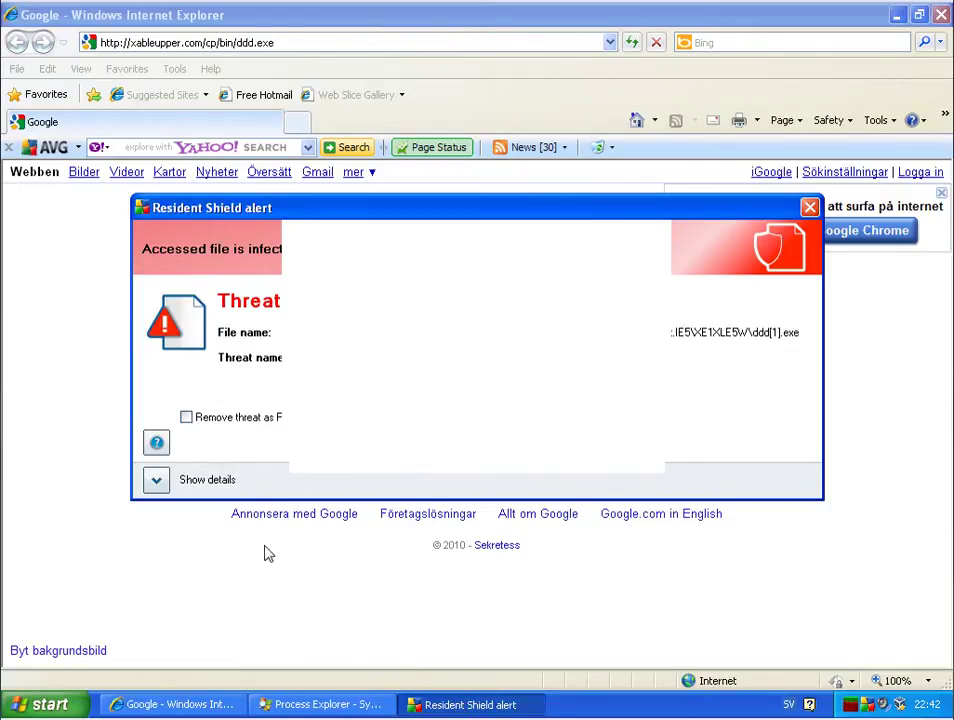
left_click(330, 705)
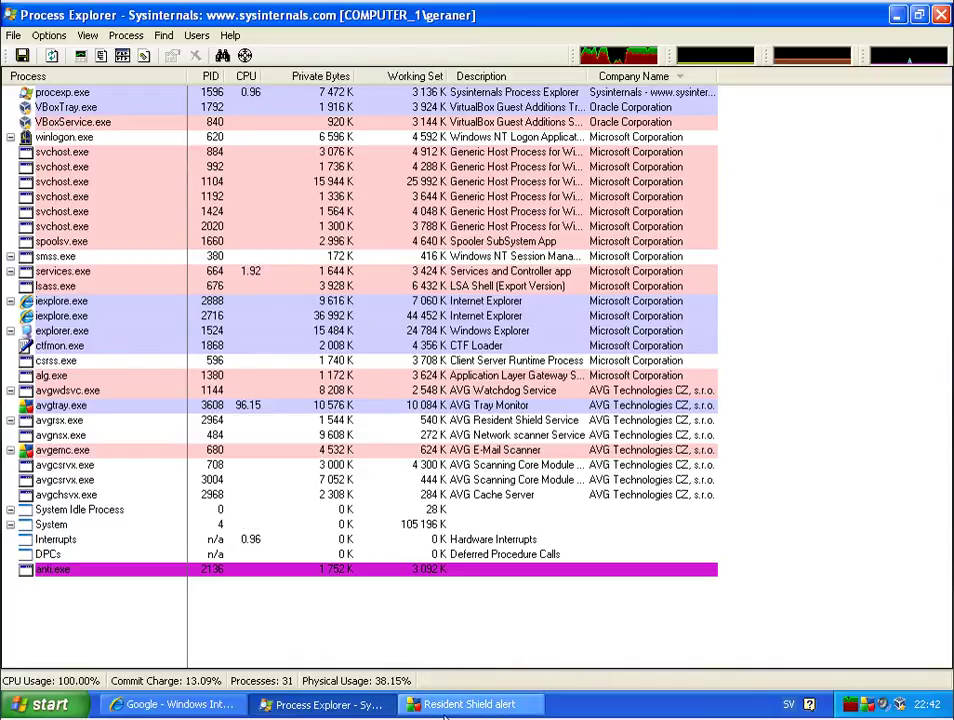
left_click(462, 704)
left_click(351, 708)
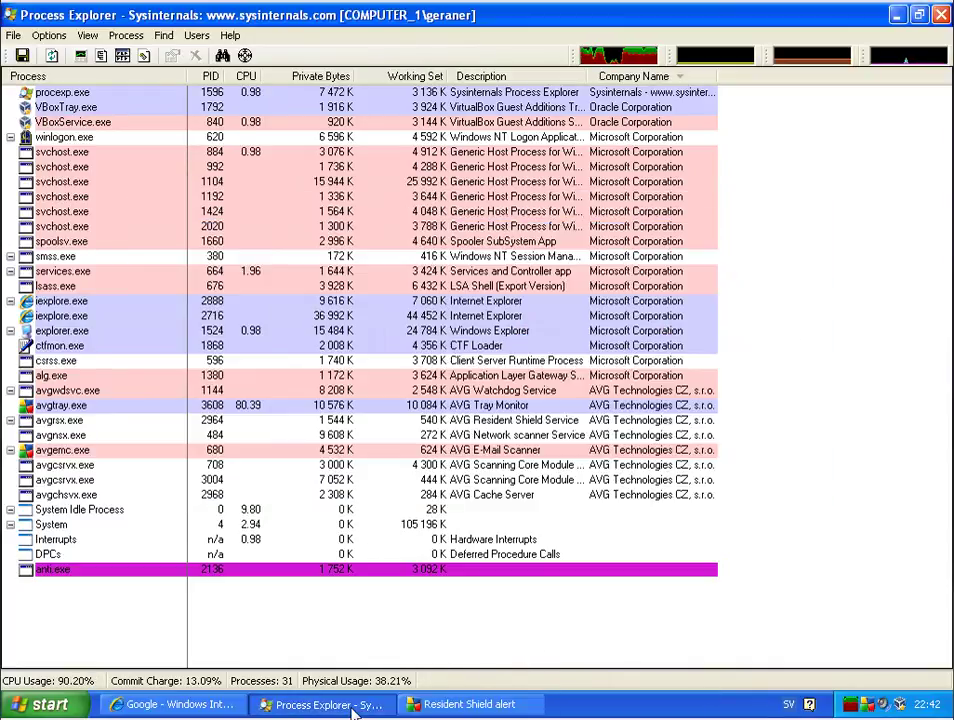
left_click(470, 708)
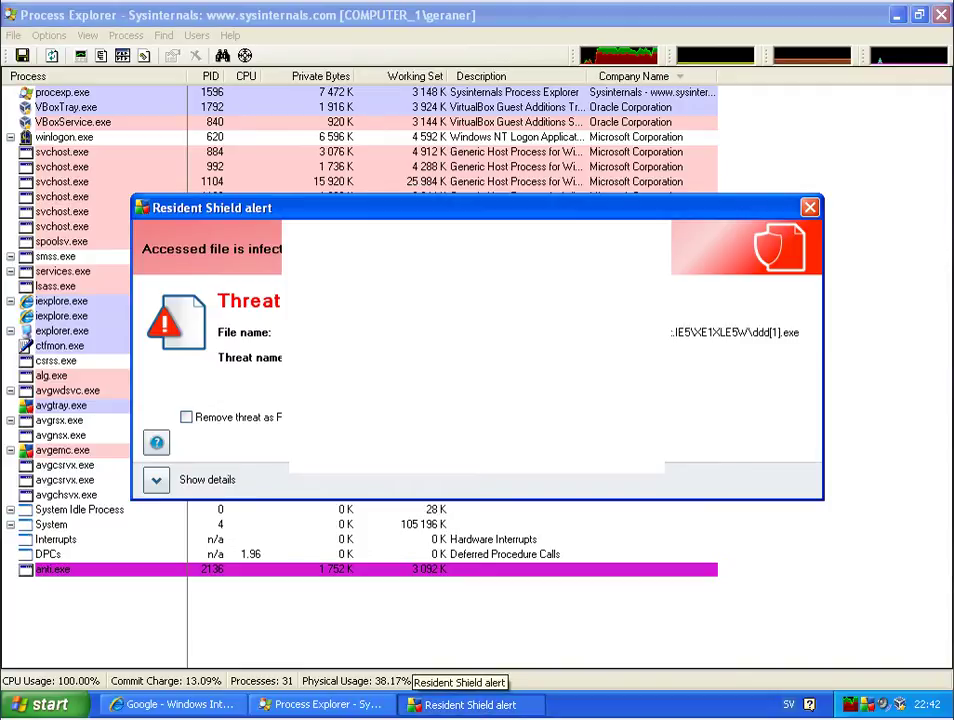
mouse_move(90, 719)
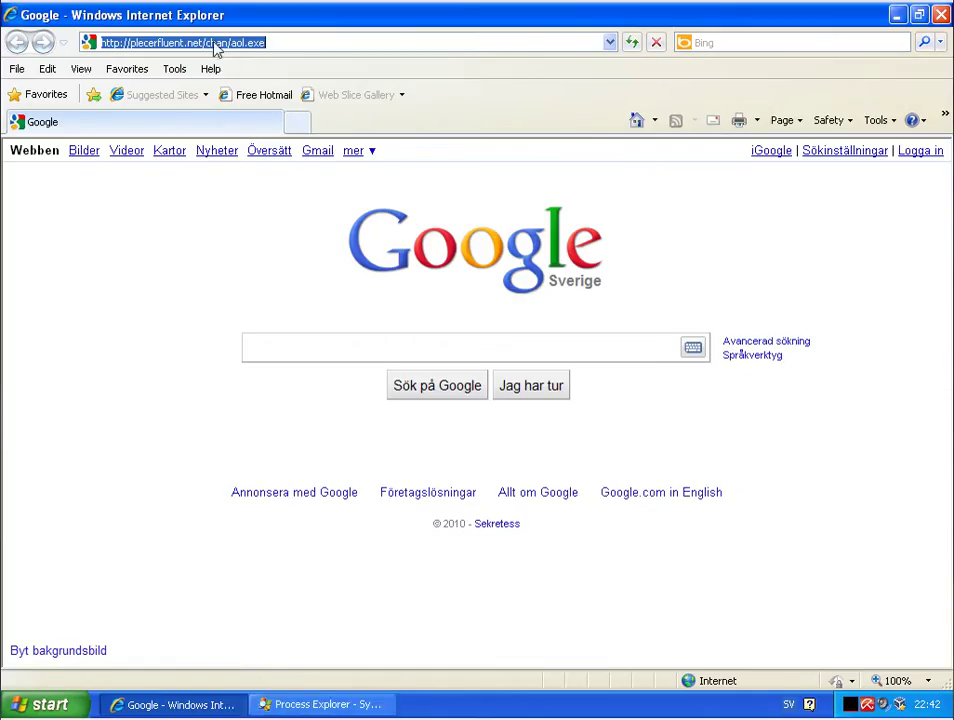
right_click(216, 47)
left_click(245, 104)
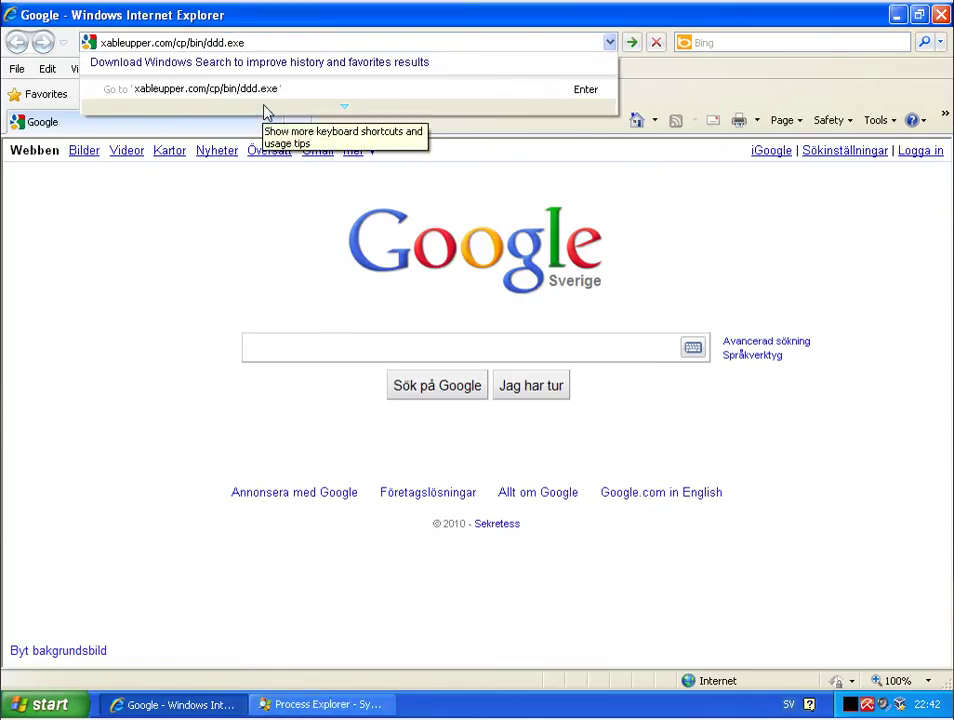
left_click(334, 697)
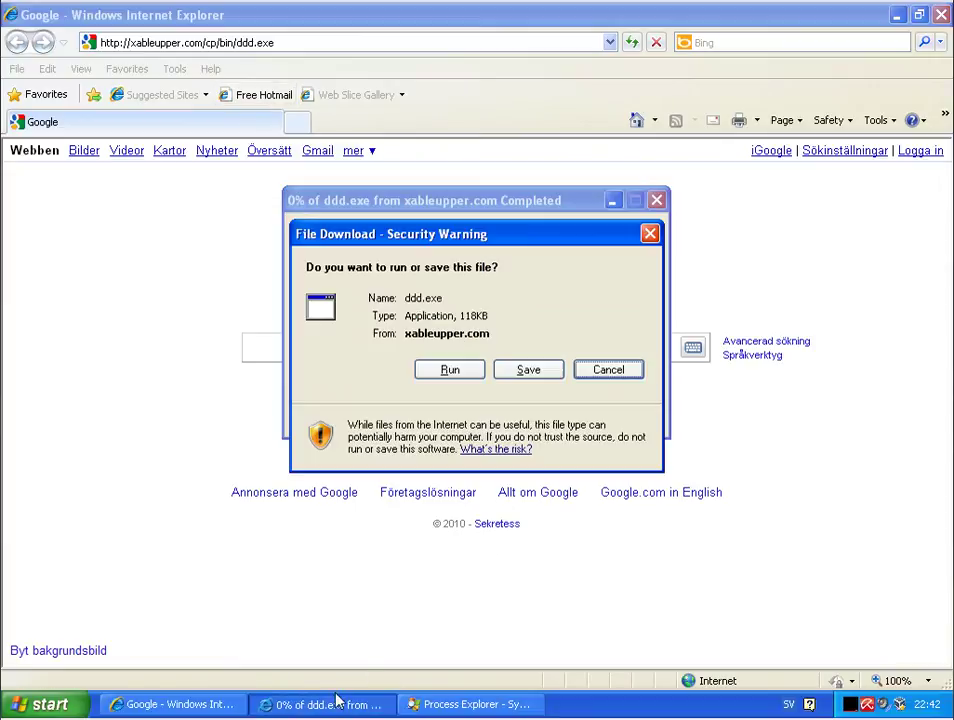
left_click(462, 372)
left_click(464, 348)
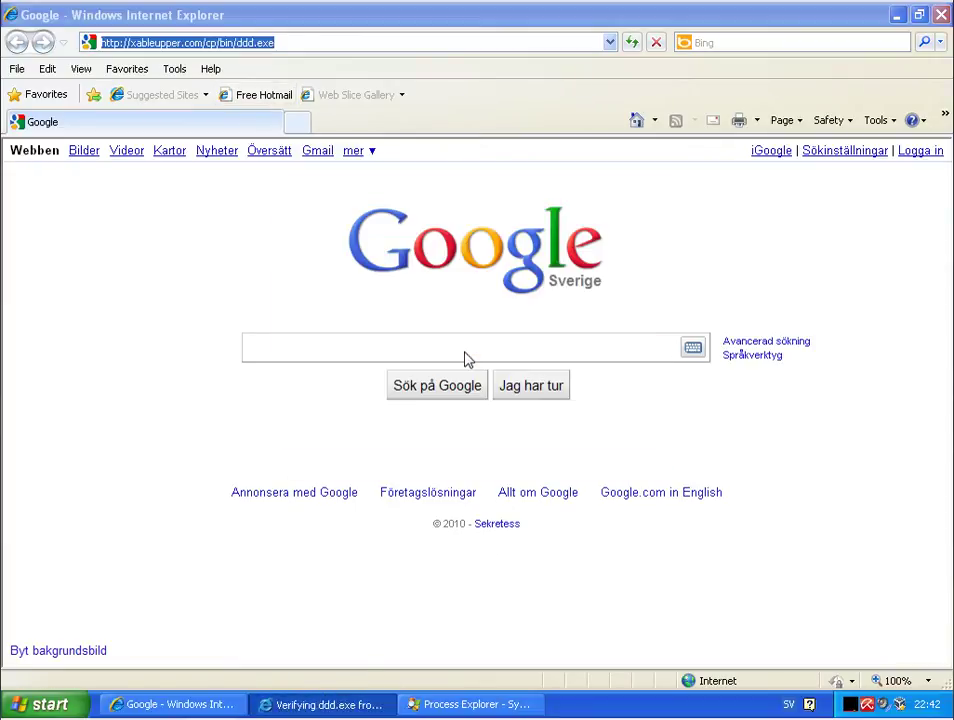
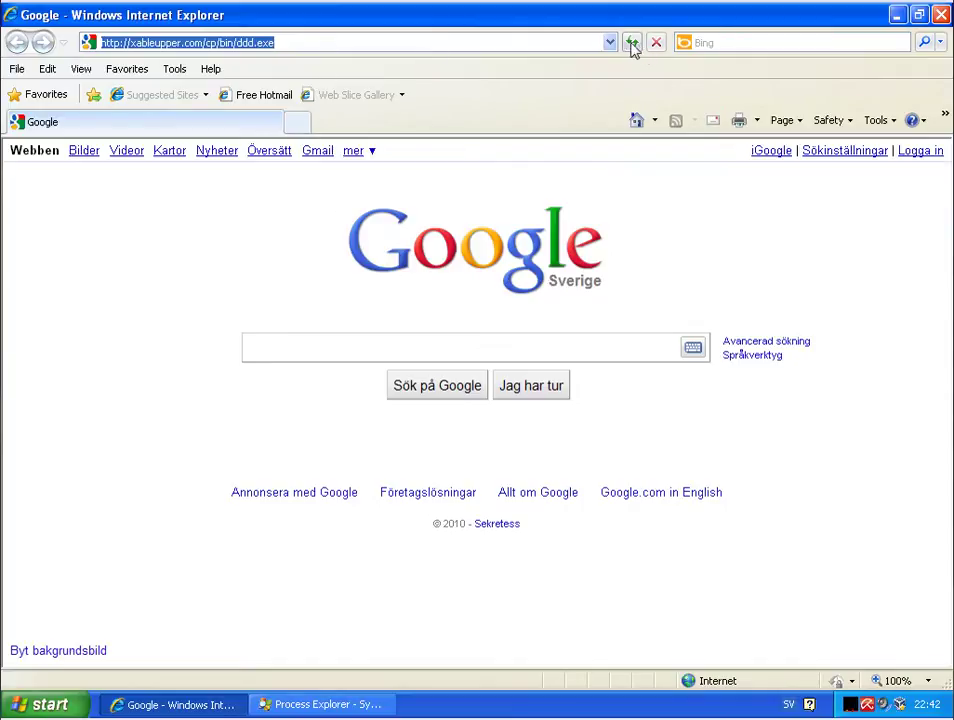
- Reload the ddd.exe address on Virtual Two and try to save the file, continuing past the unsafe download warning
key("Return")
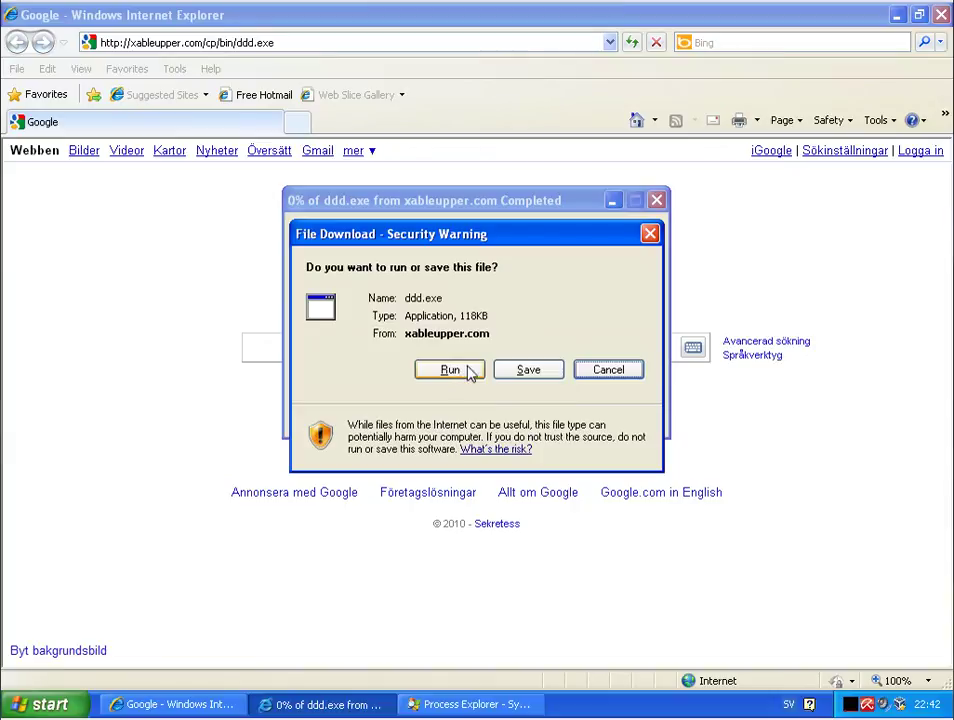
left_click(535, 372)
left_click(757, 558)
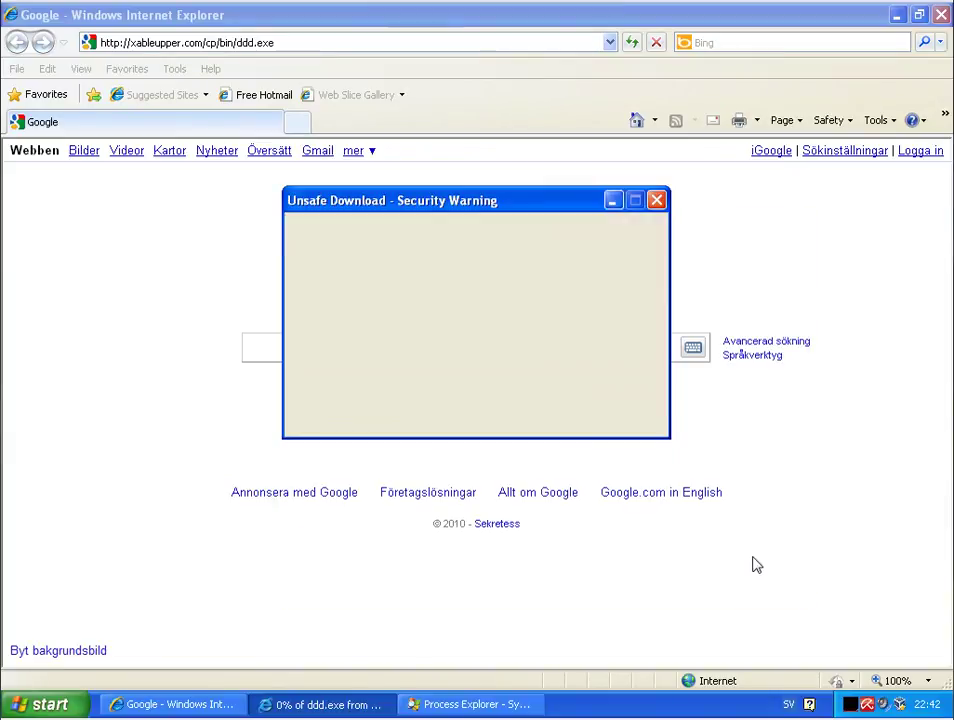
left_click(390, 350)
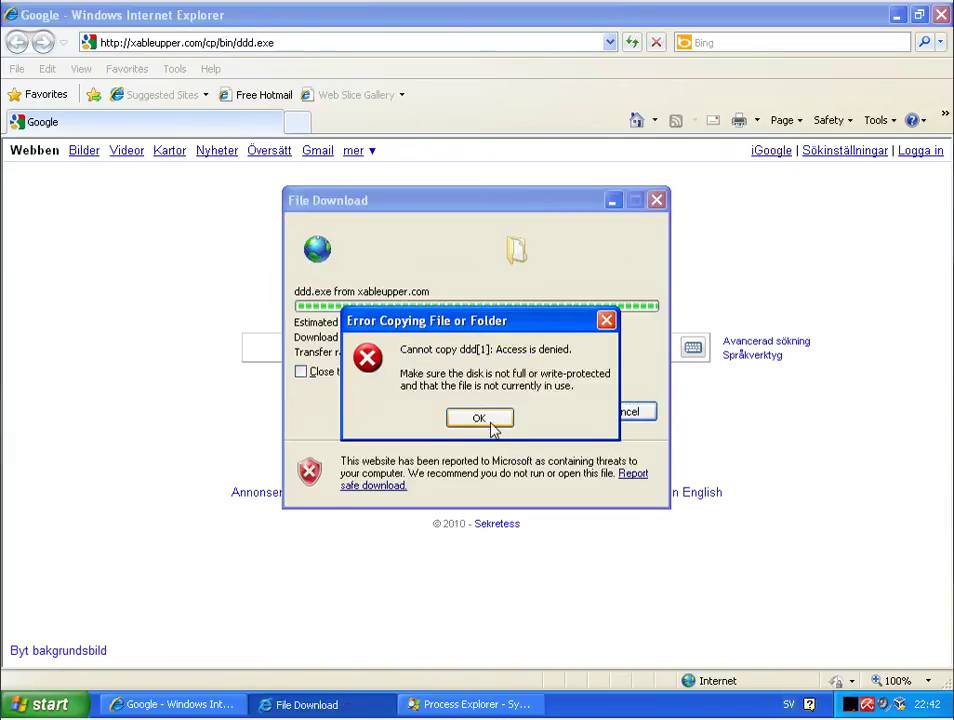
- Cancel the ddd.exe download and remove the malware reported in the Avira Guard alert
left_click(493, 422)
left_click(617, 414)
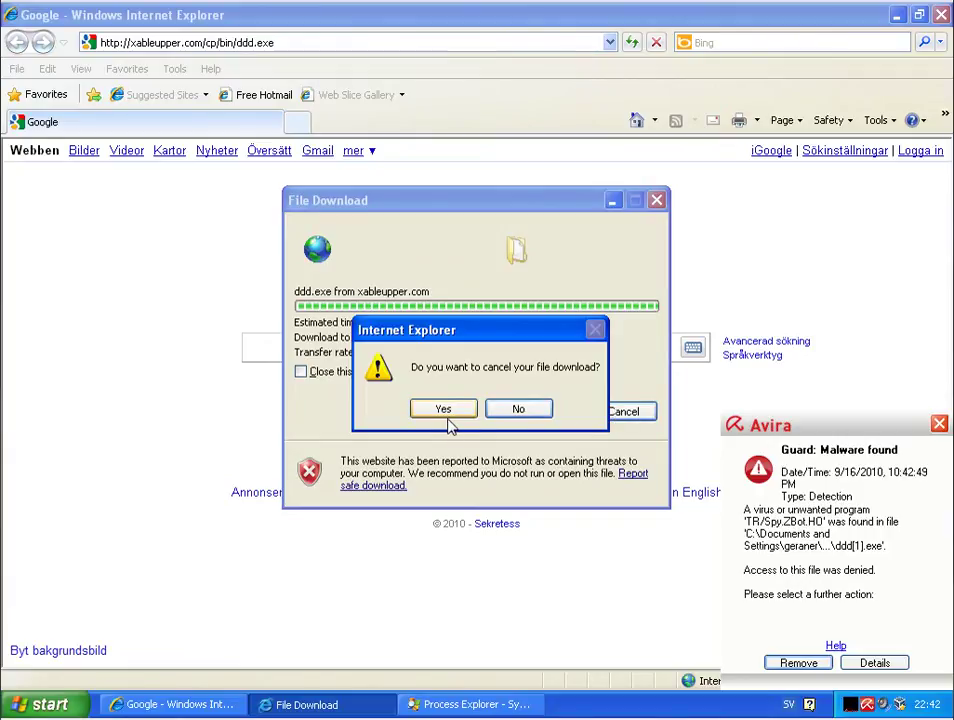
left_click(492, 411)
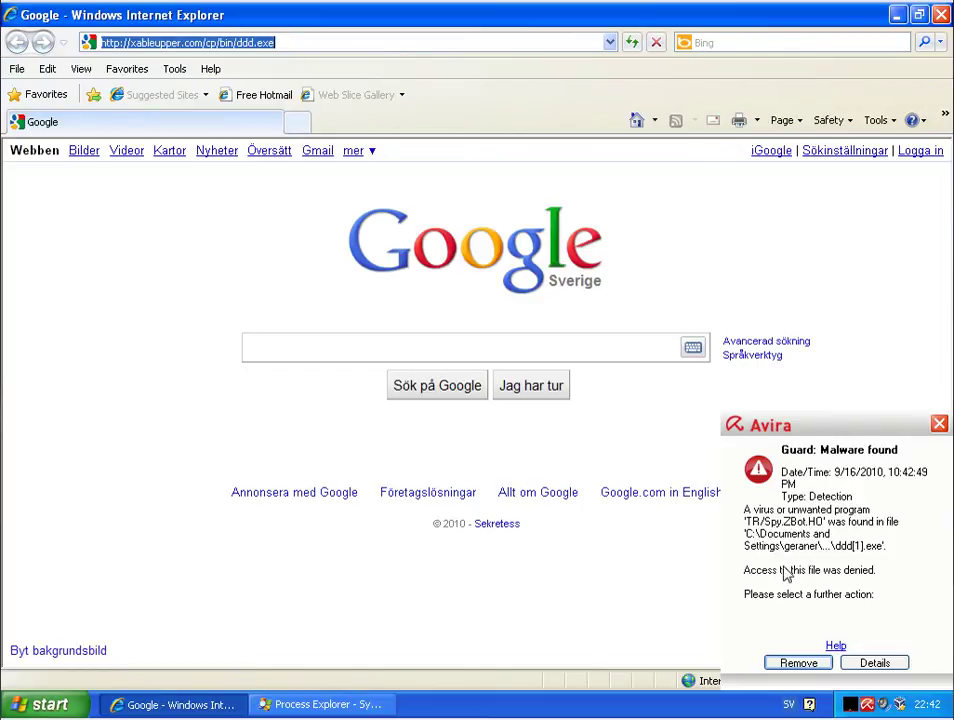
left_click(796, 663)
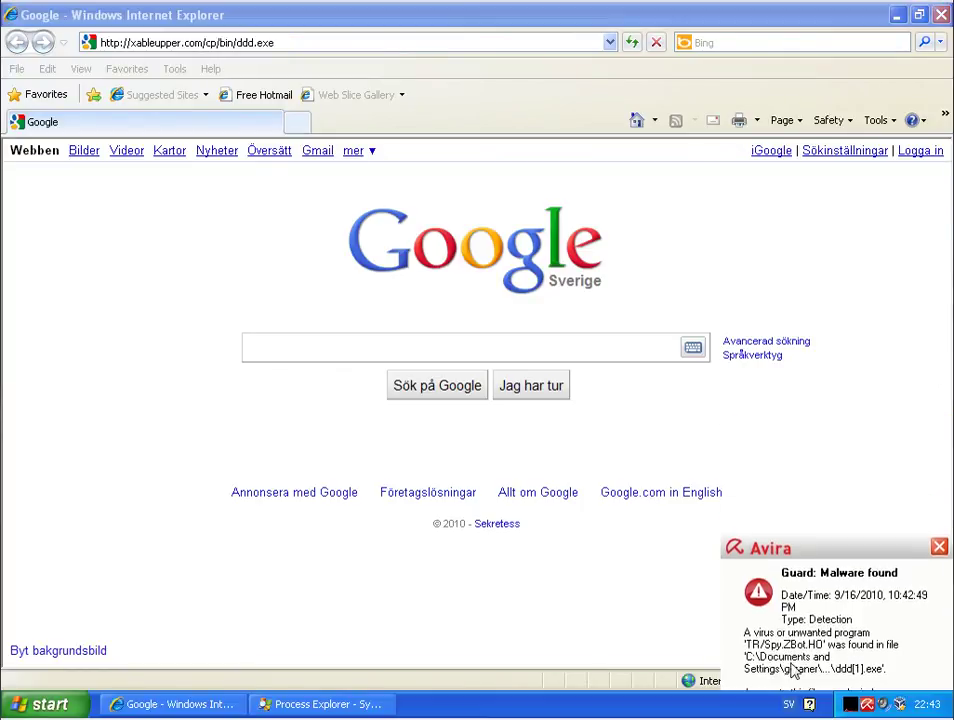
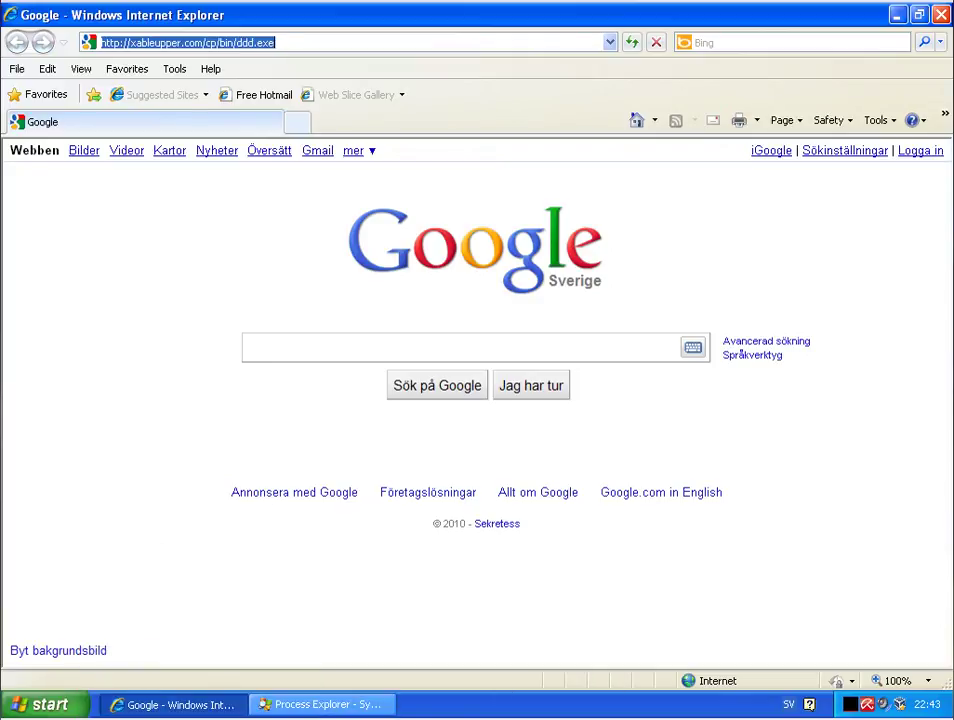
- Return to Virtual One and confirm deleting ddd[1].exe in the Resident Shield alert
left_click(38, 705)
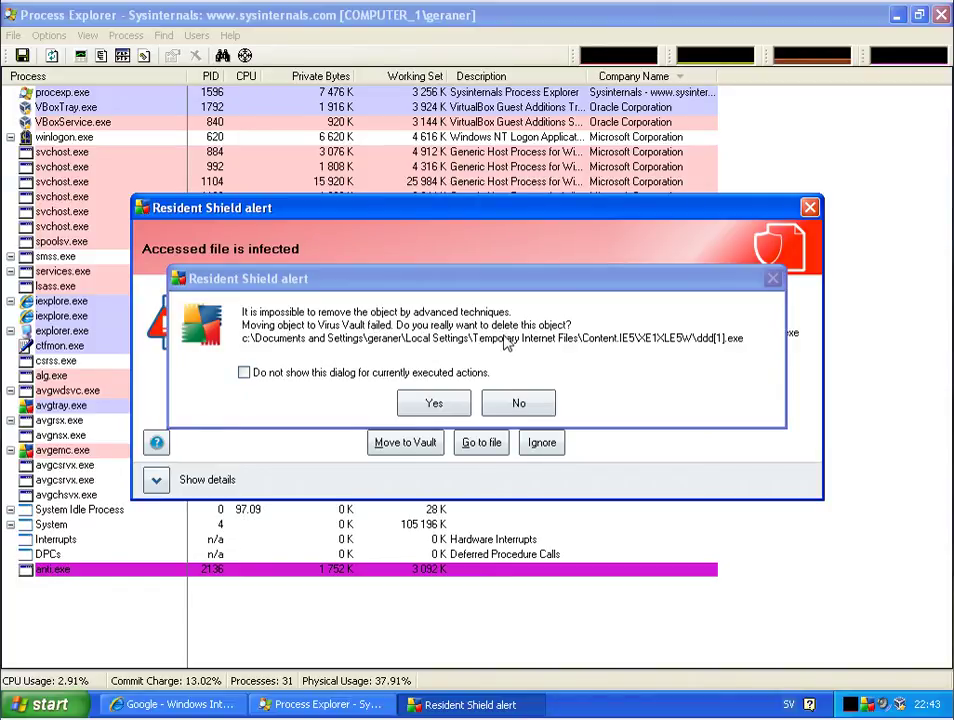
left_click(450, 412)
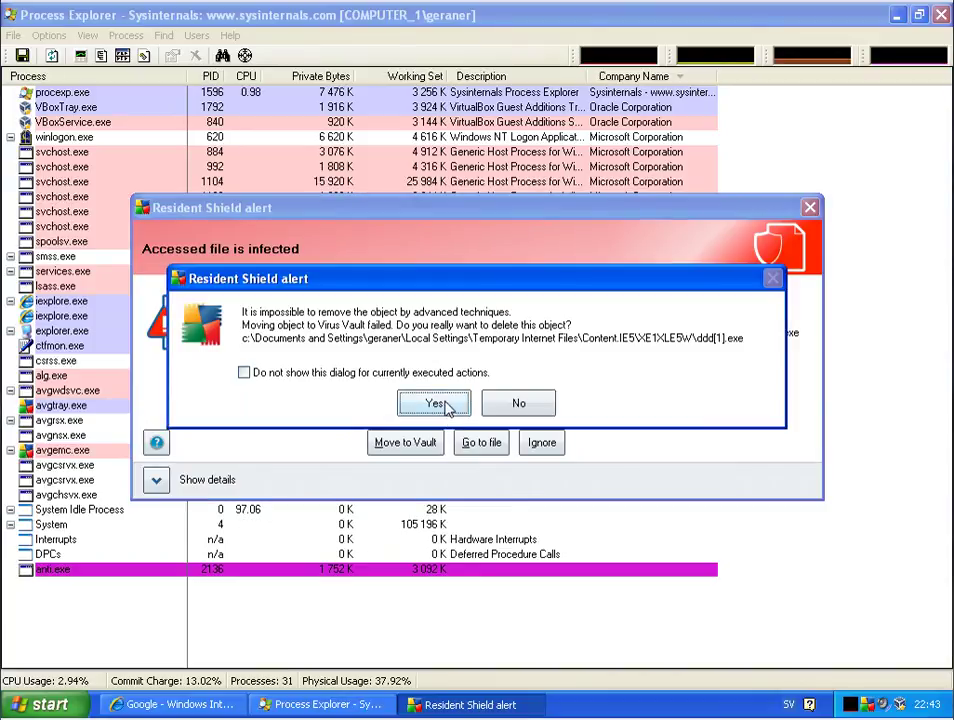
left_click(447, 407)
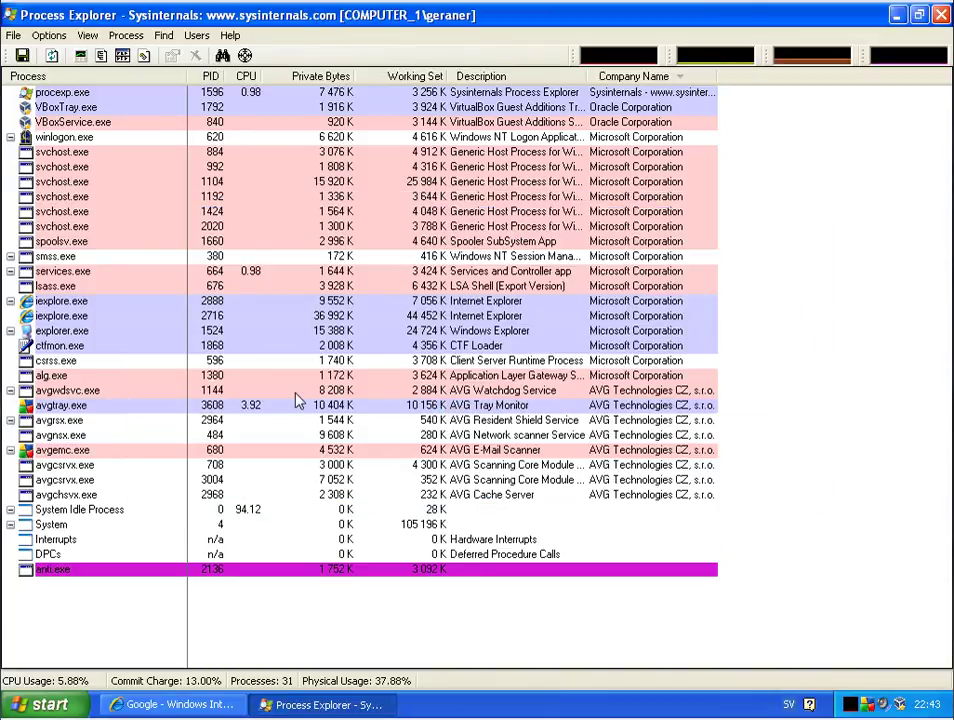
left_click(214, 711)
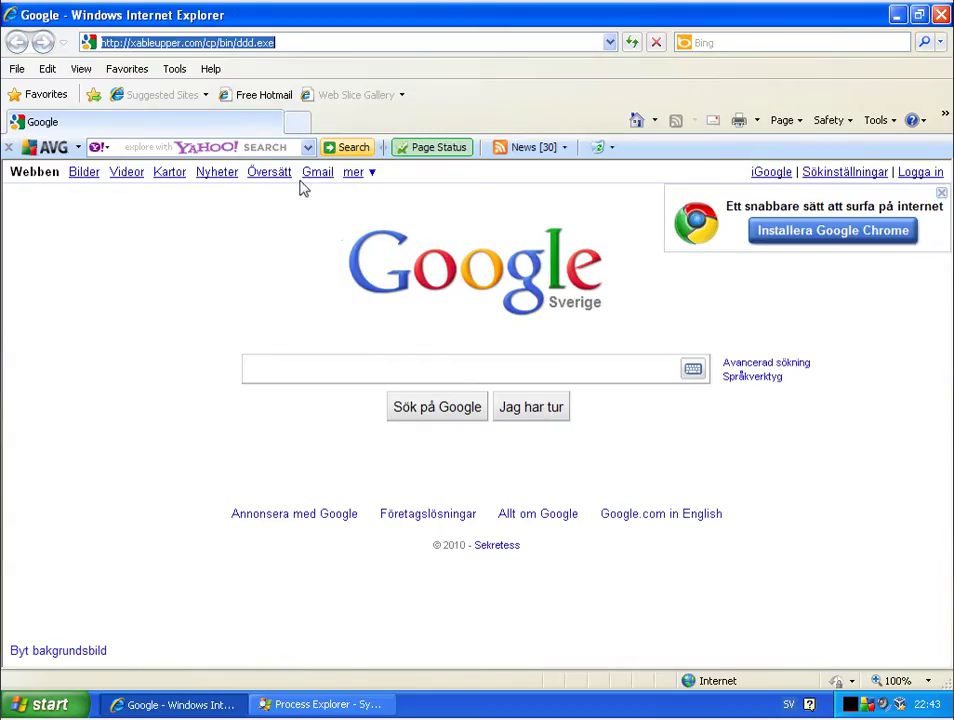
right_click(272, 50)
left_click(298, 90)
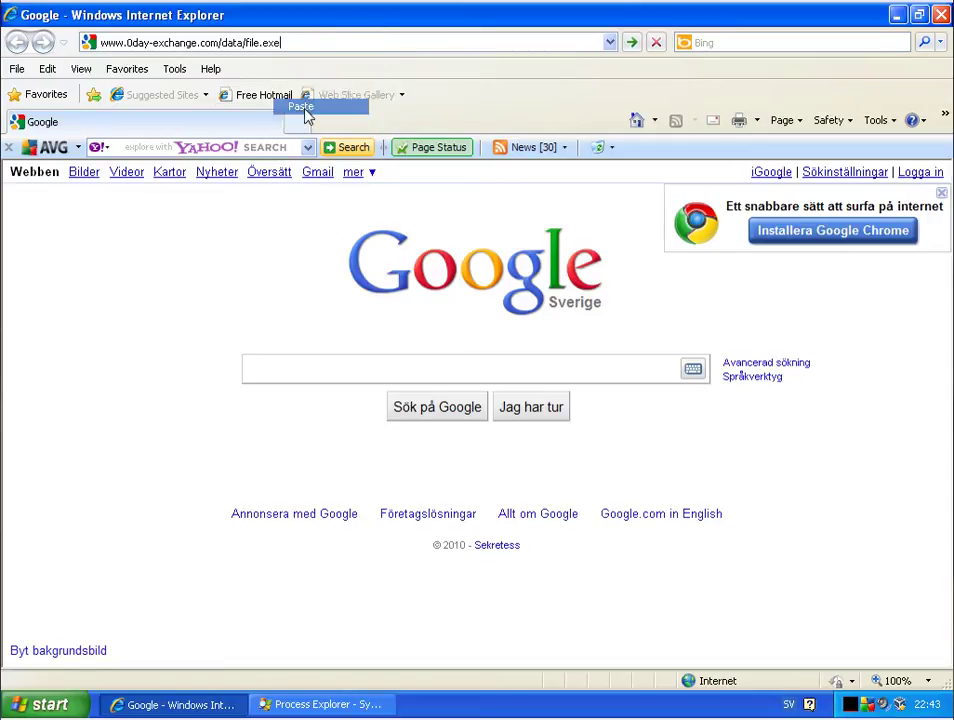
key("Return")
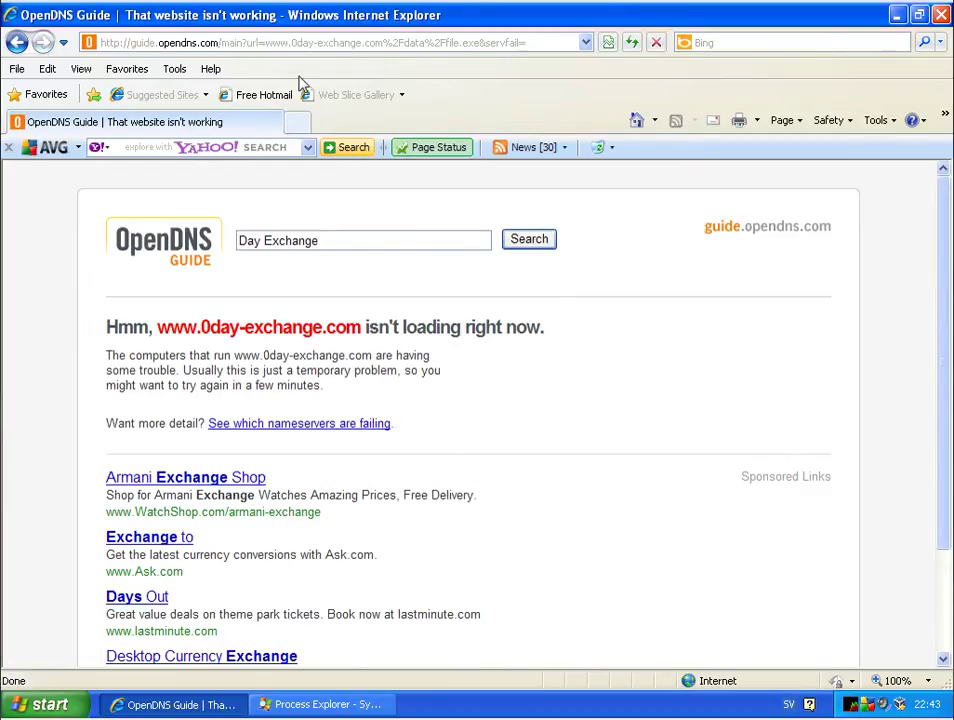
- Copy the next sample address from the host's list and select the current address in Virtual One's browser for replacement
left_click(318, 43)
right_click(316, 41)
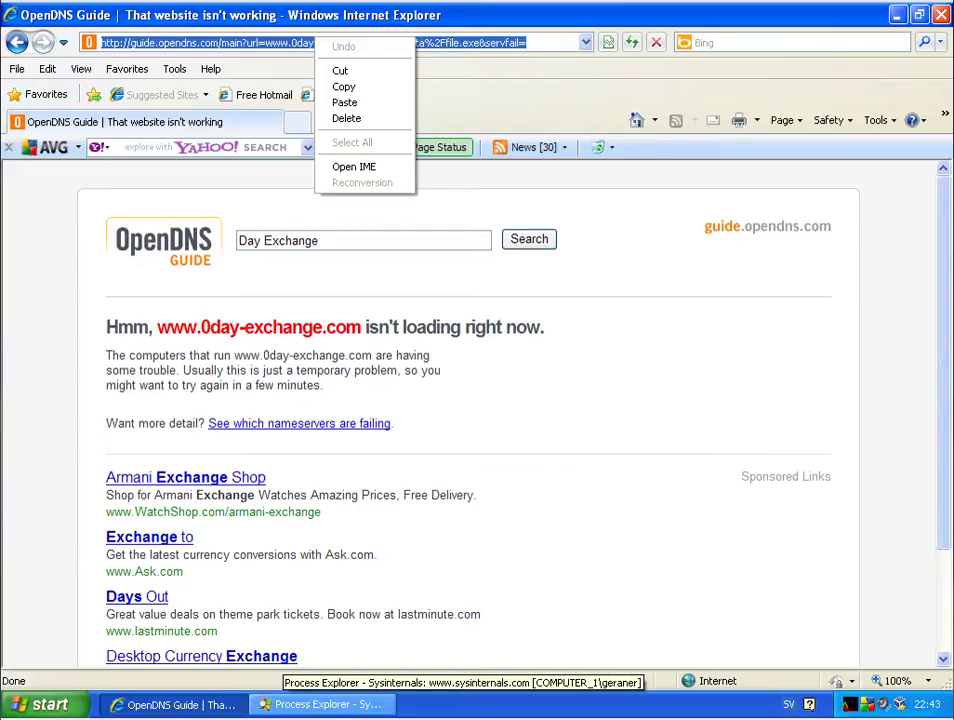
right_click(320, 717)
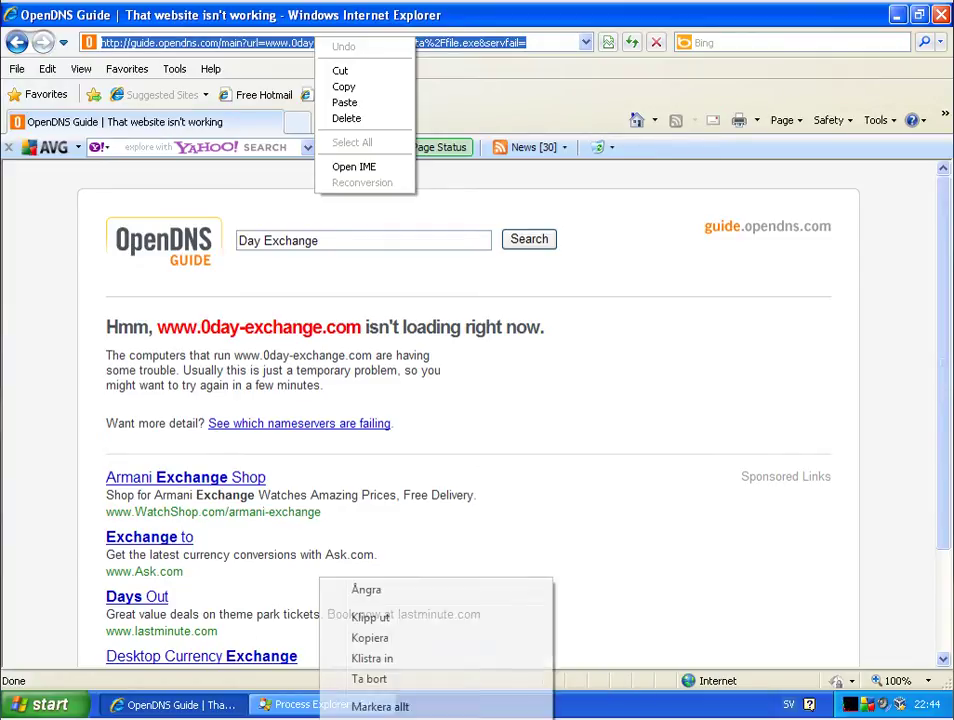
left_click(394, 639)
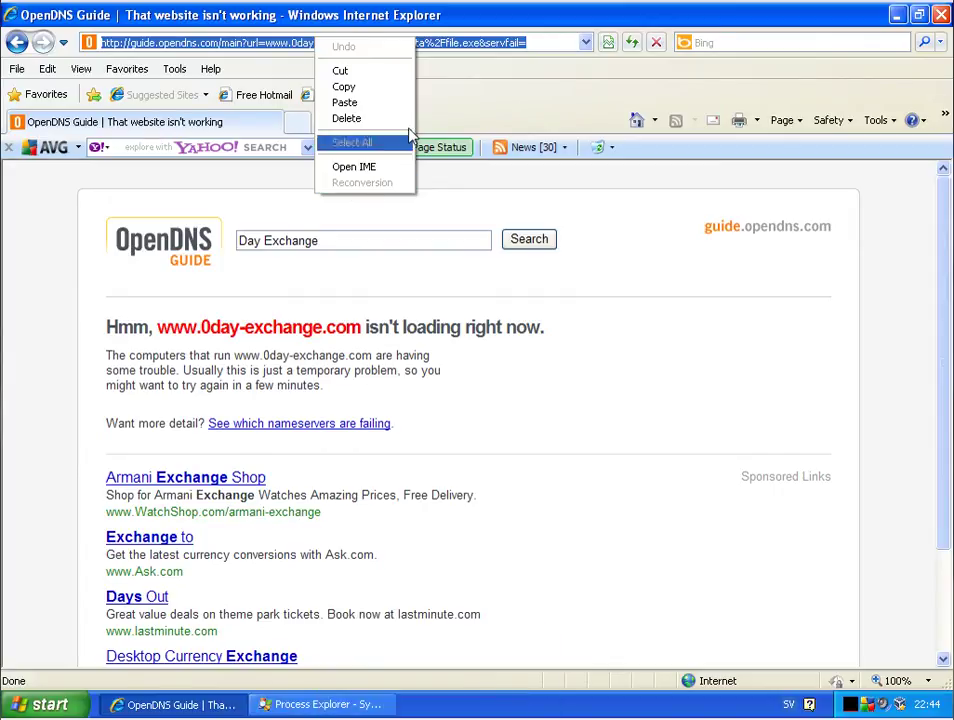
left_click(460, 45)
double_click(463, 44)
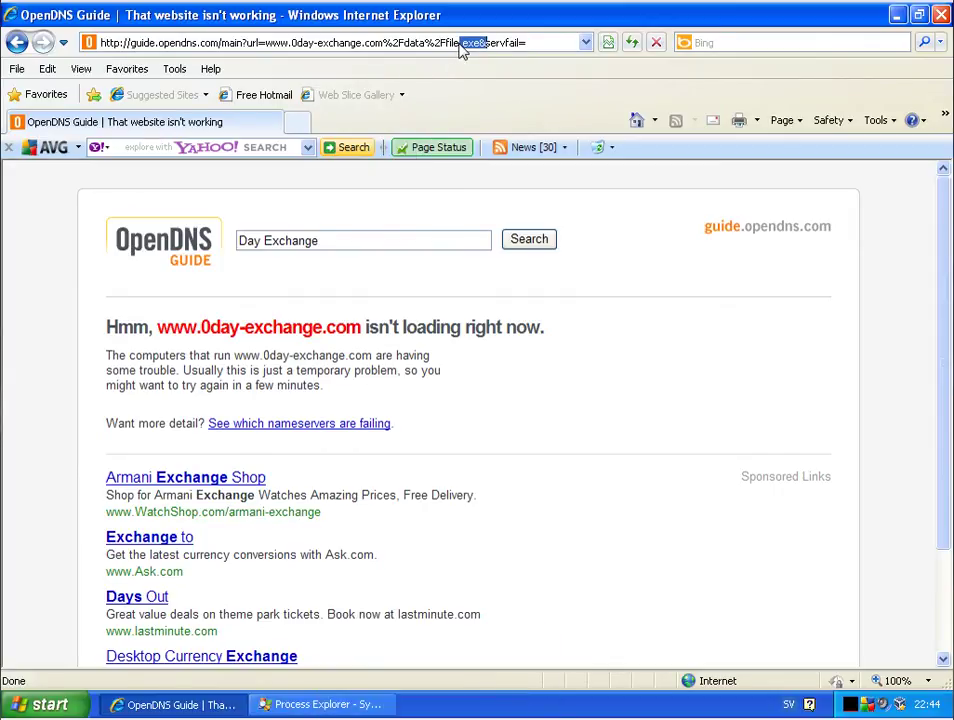
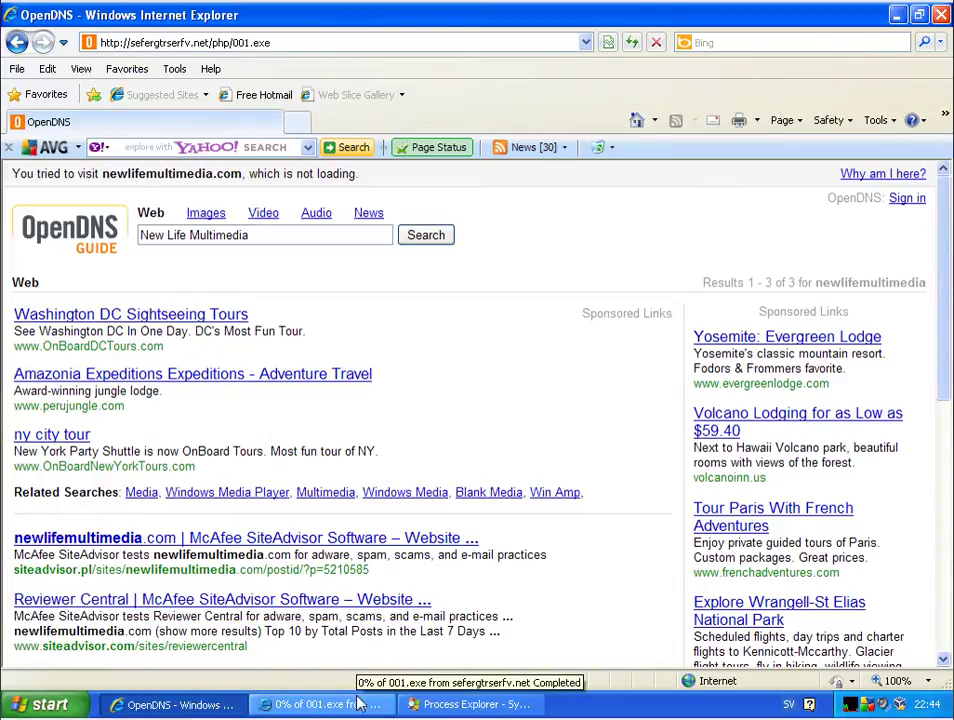
- Run 001.exe from sefergtrserfv.net on Virtual One and accept running it from an unknown publisher
left_click(447, 370)
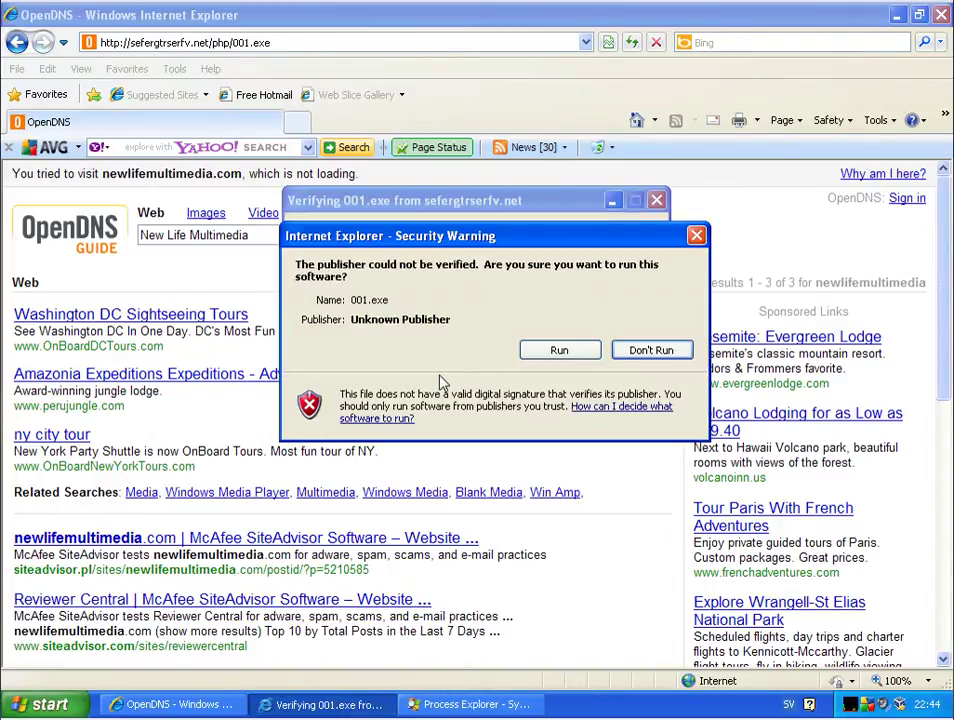
left_click(560, 345)
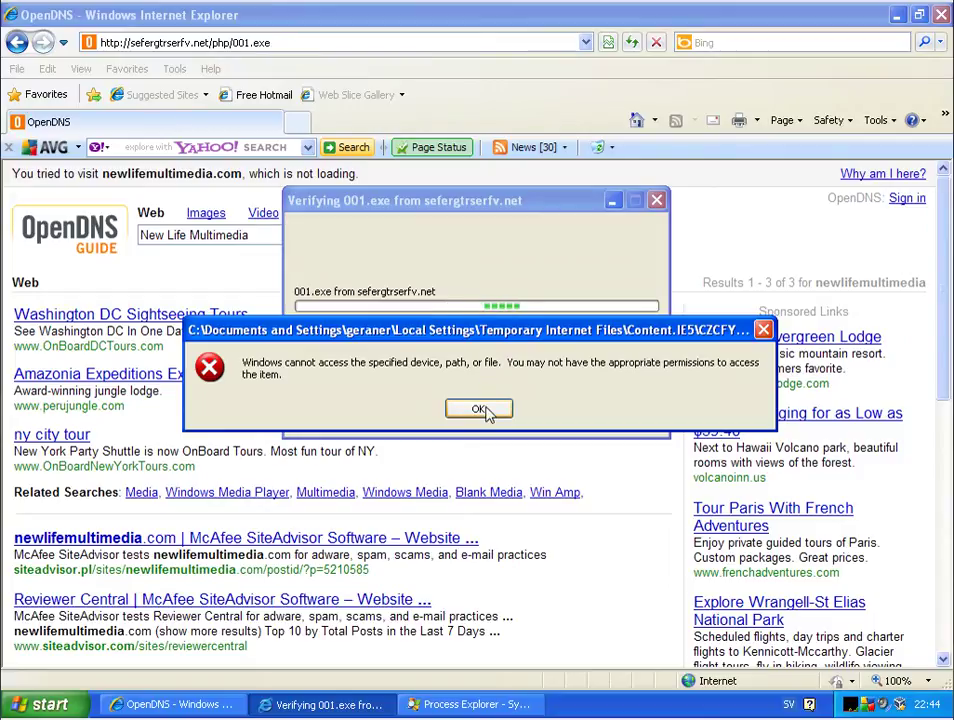
- Dismiss the access errors for 001.exe on Virtual One and move 001[1].exe to AVG's Vault with forced removal
left_click(486, 410)
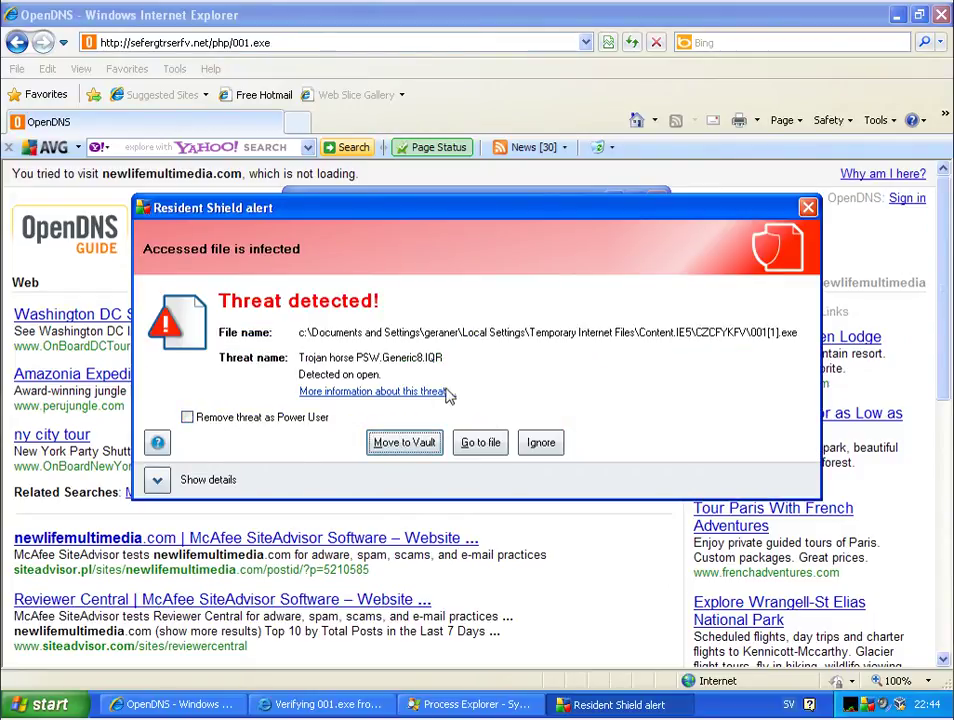
left_click(398, 447)
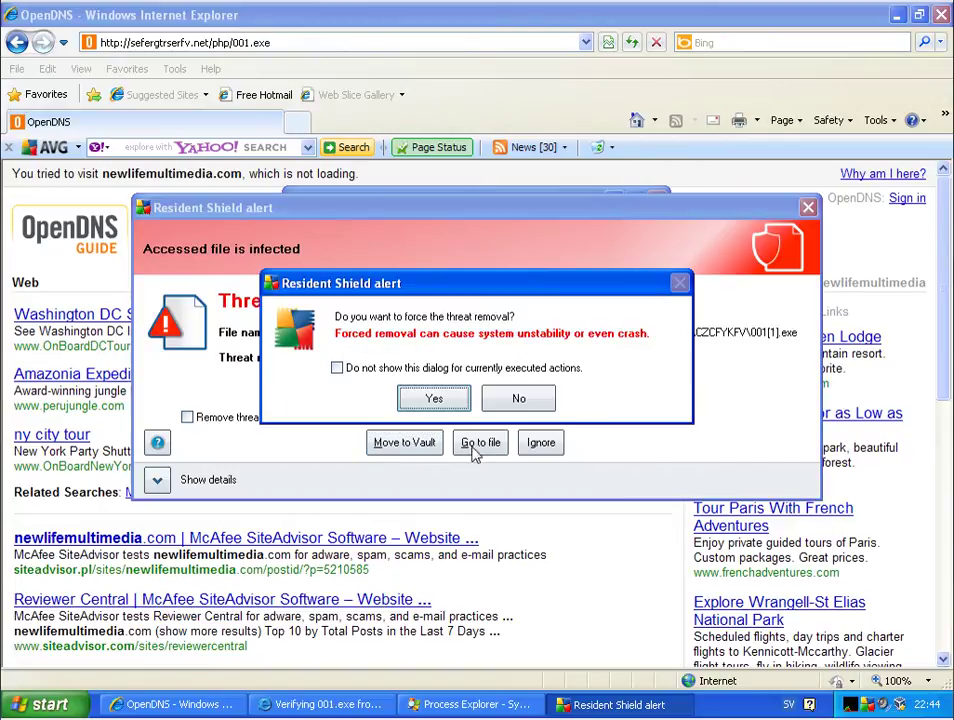
left_click(440, 399)
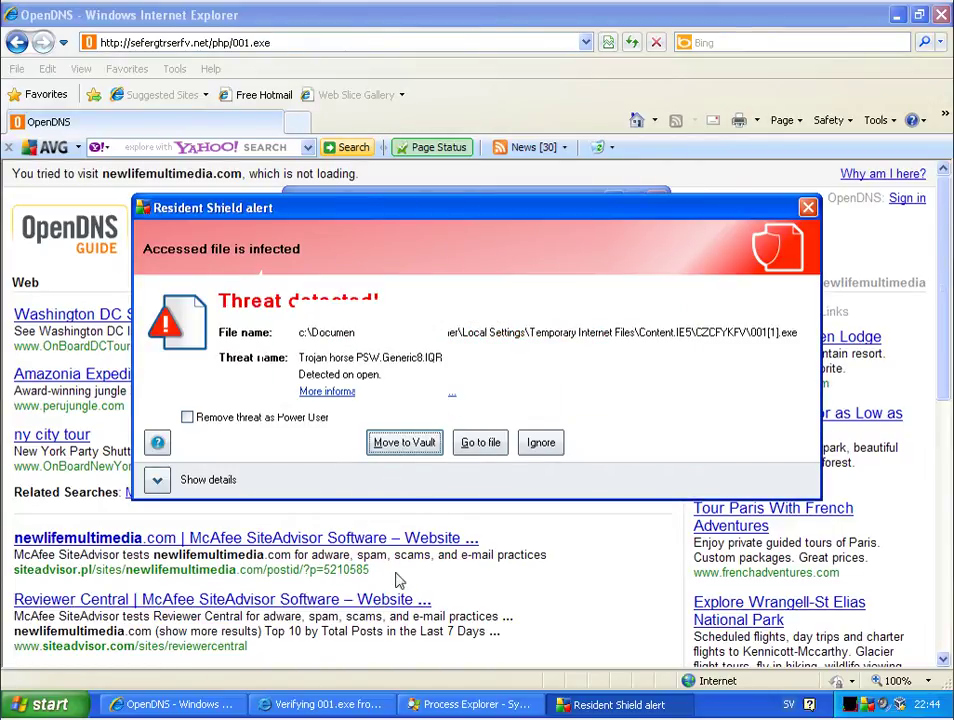
left_click(330, 704)
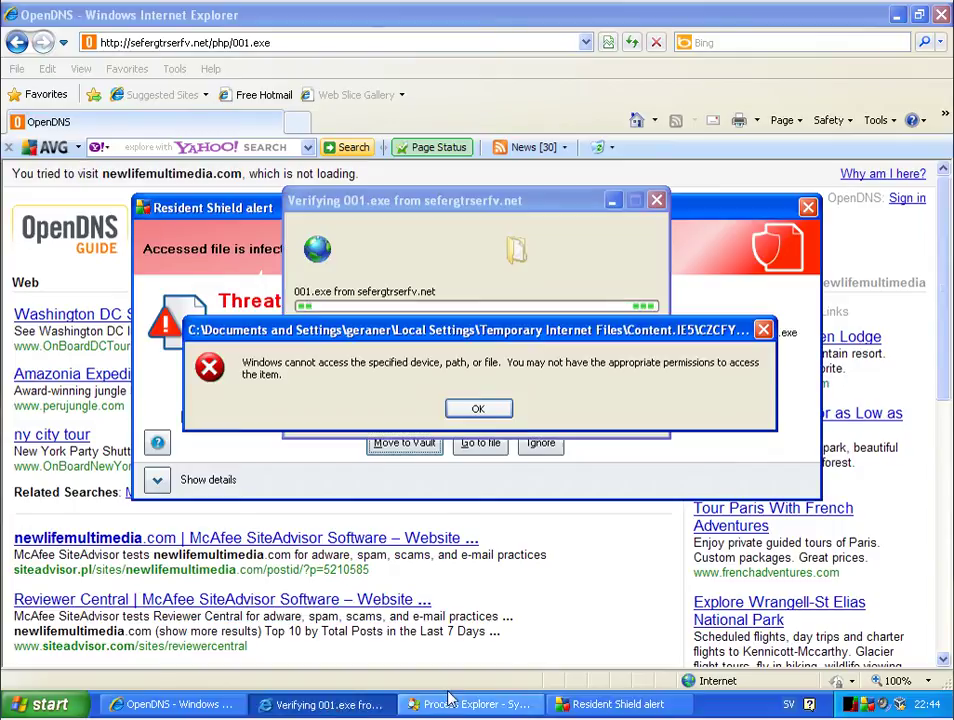
left_click(485, 407)
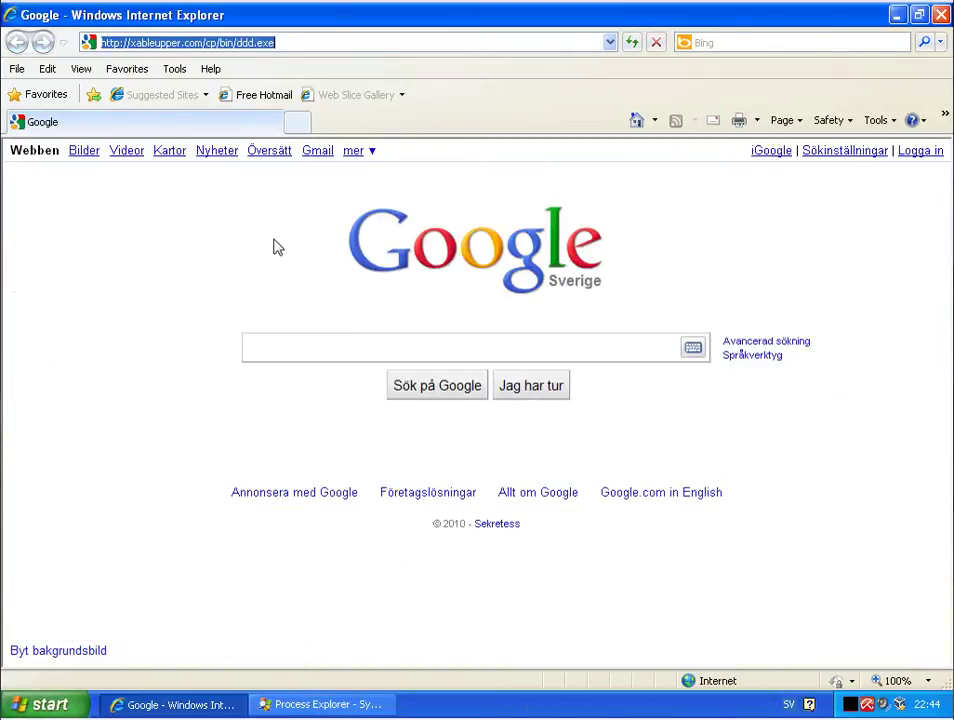
- Load sefergtrserfv.net/php/001.exe in Virtual Two's browser and remove the 001[1].exe detection with Avira
right_click(195, 52)
left_click(252, 110)
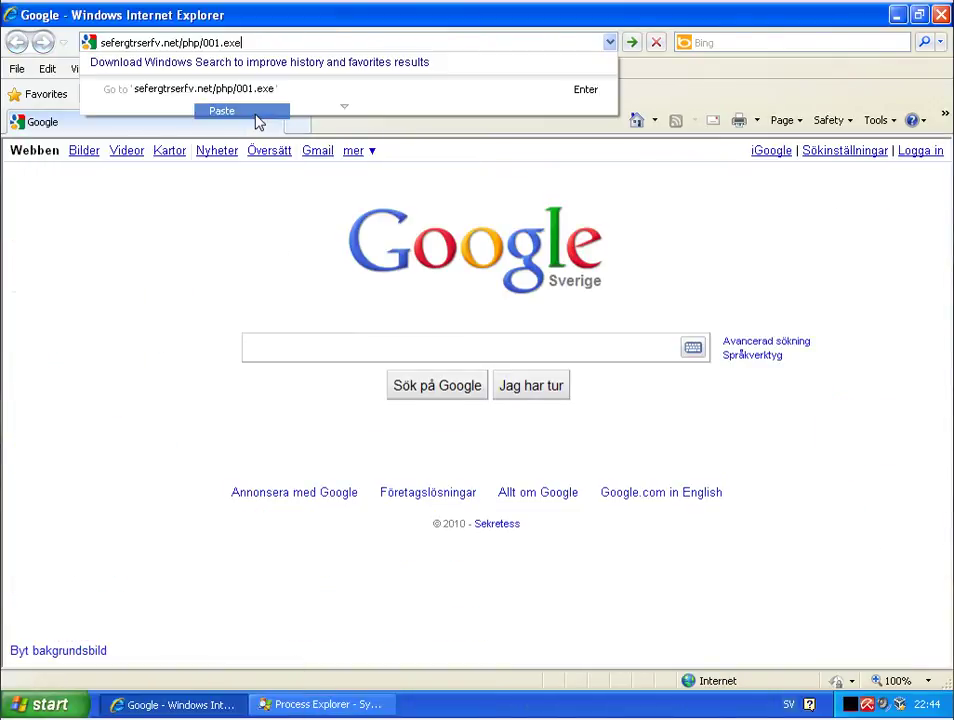
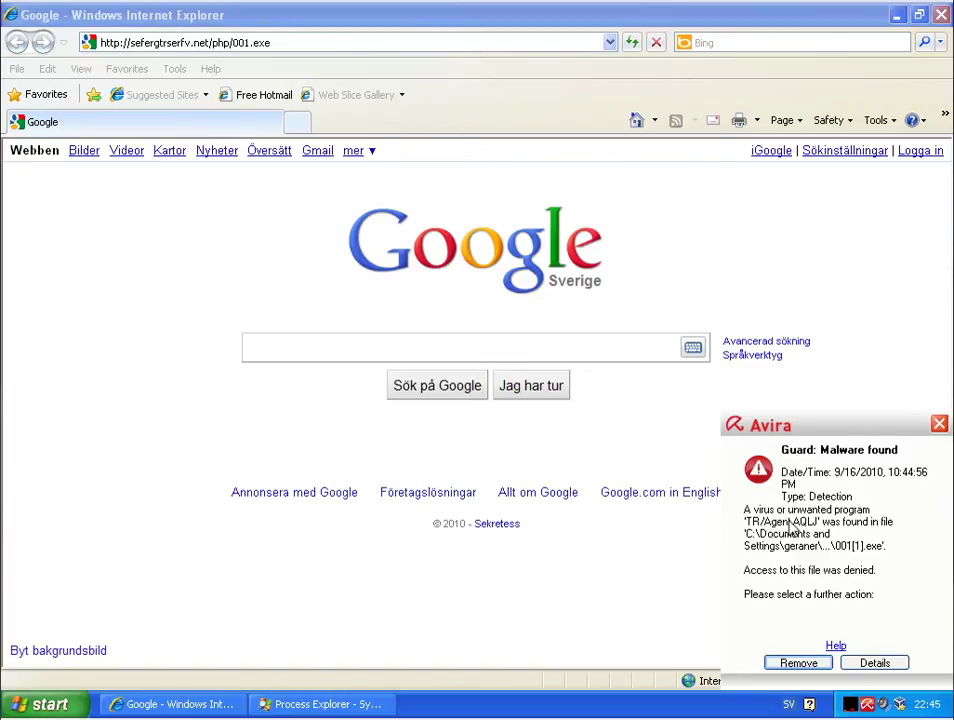
left_click(790, 664)
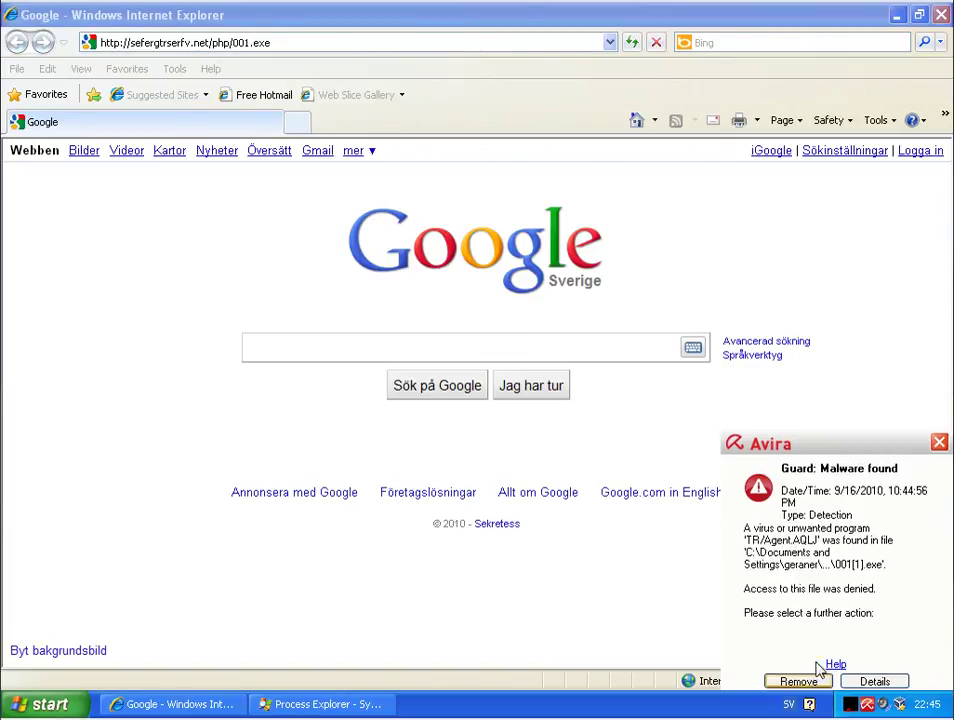
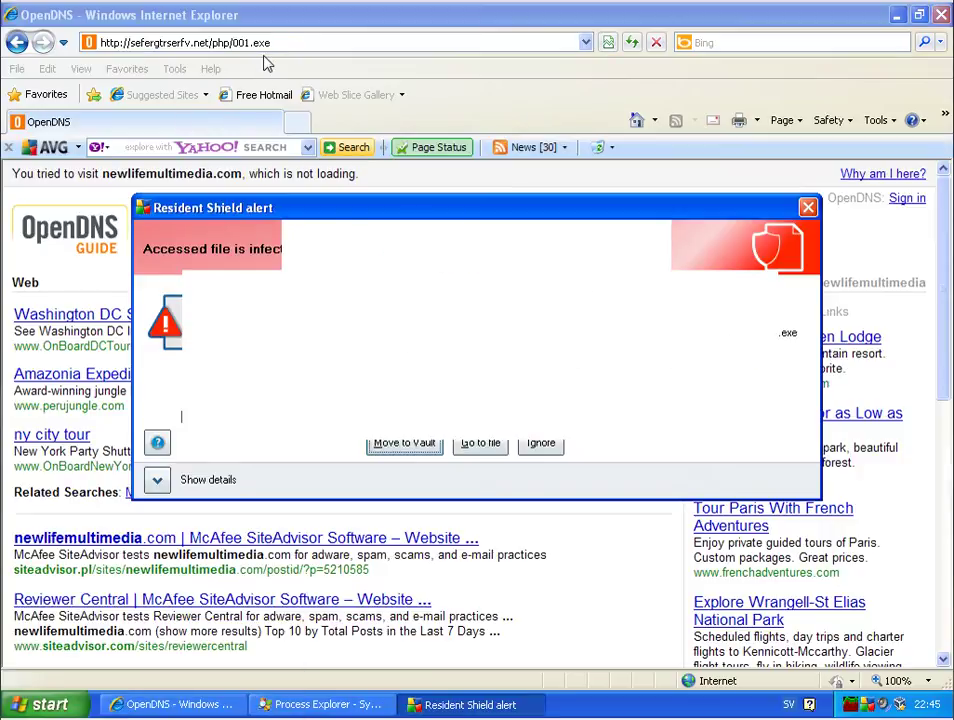
left_click(264, 55)
right_click(279, 35)
right_click(188, 43)
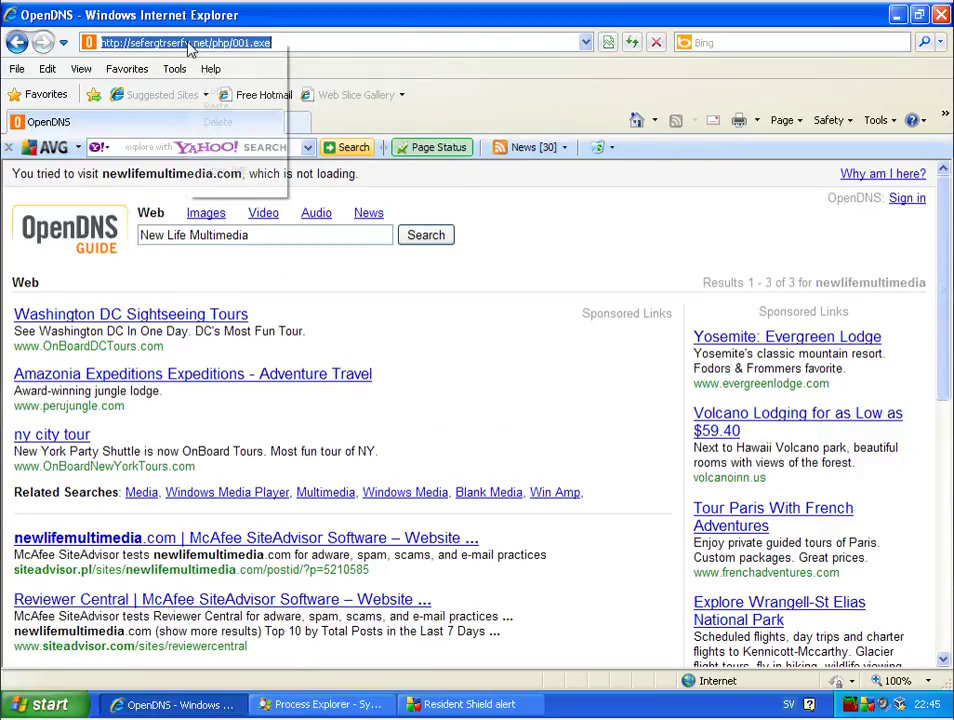
left_click(272, 103)
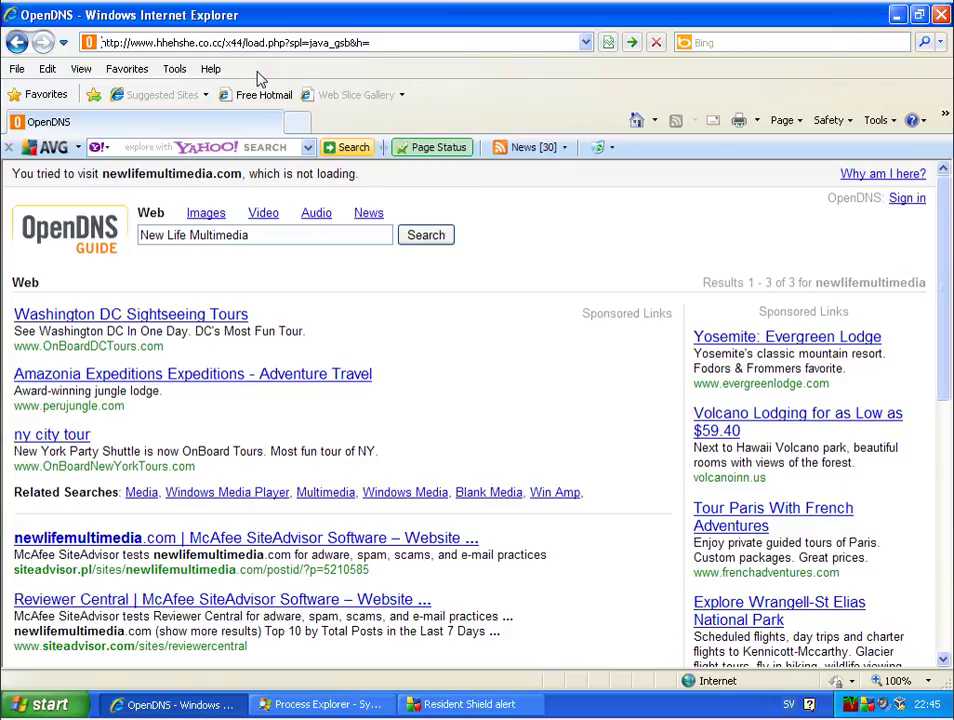
key("Return")
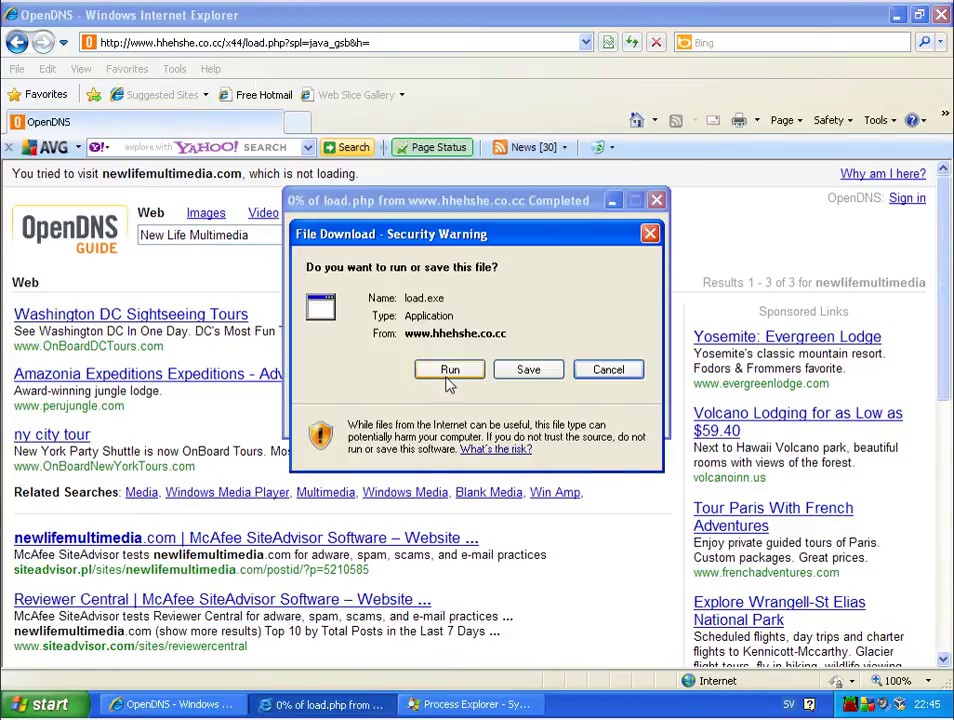
left_click(447, 376)
left_click(551, 350)
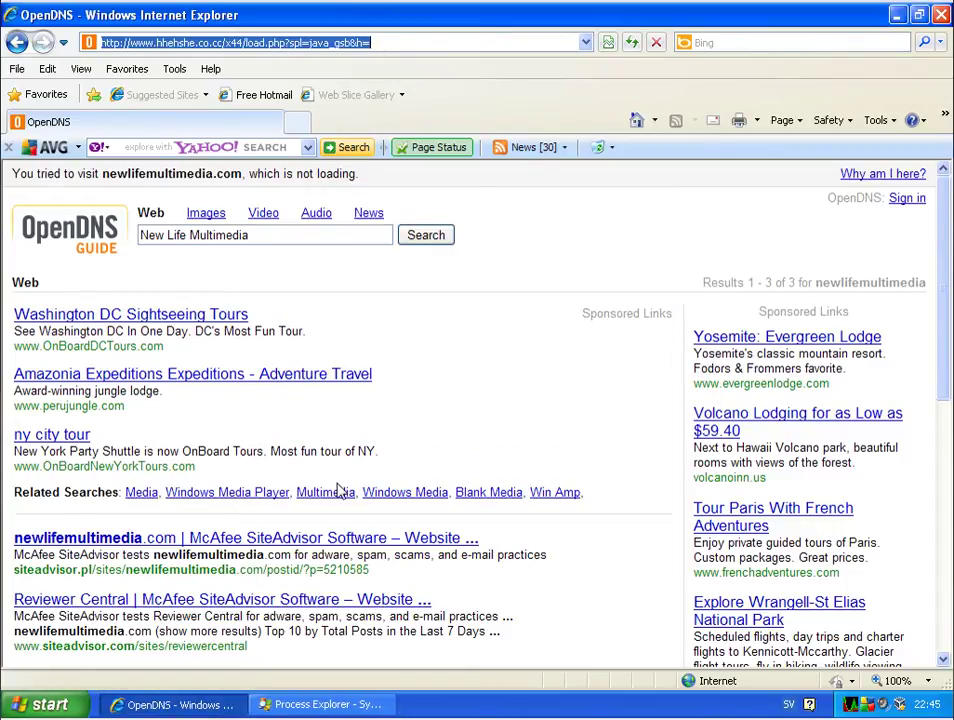
- Examine the running processes in Process Explorer on Virtual One as a process tree, and return to the browser
left_click(329, 705)
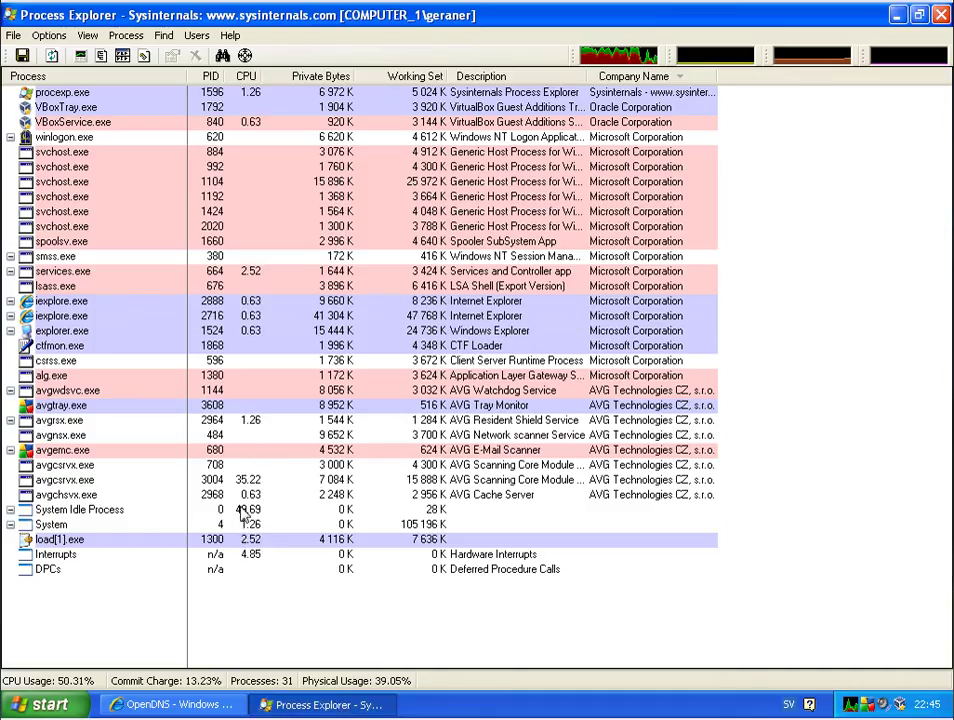
left_click(58, 76)
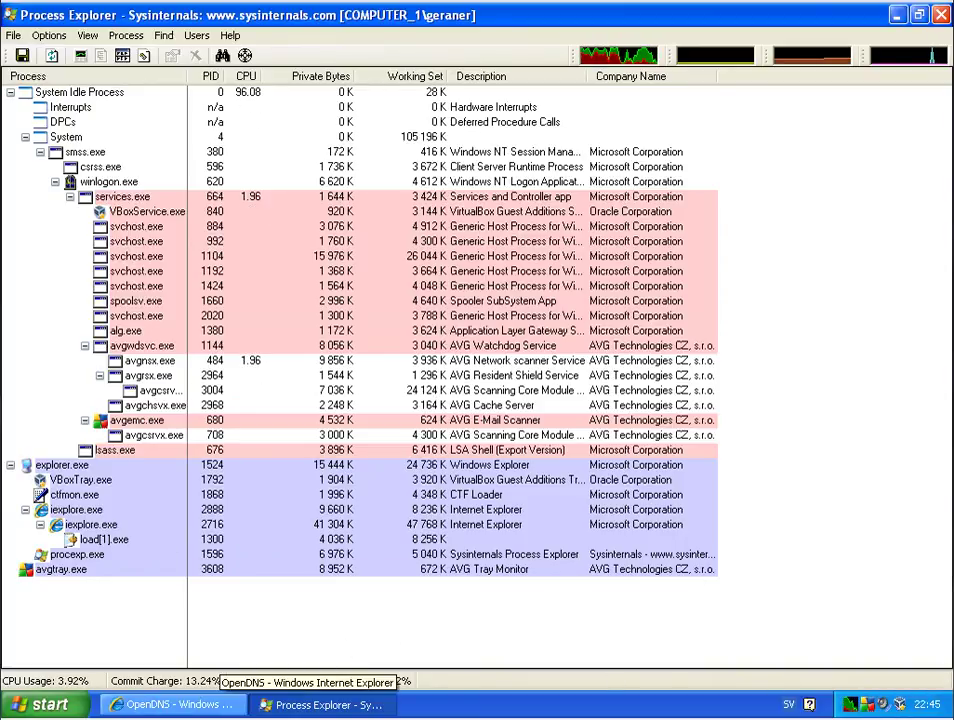
left_click(218, 703)
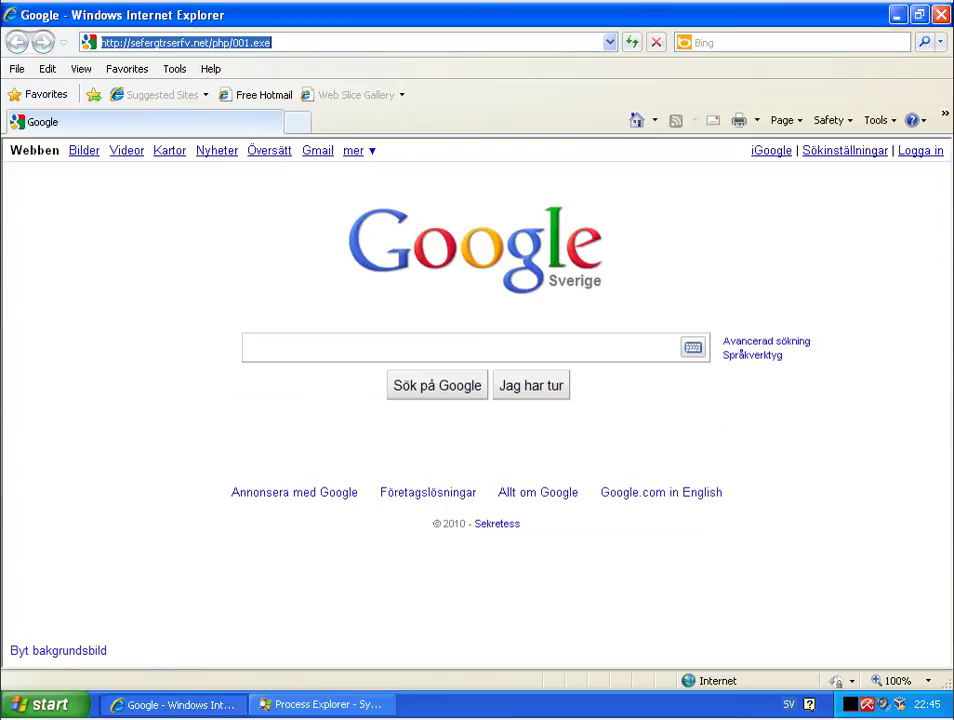
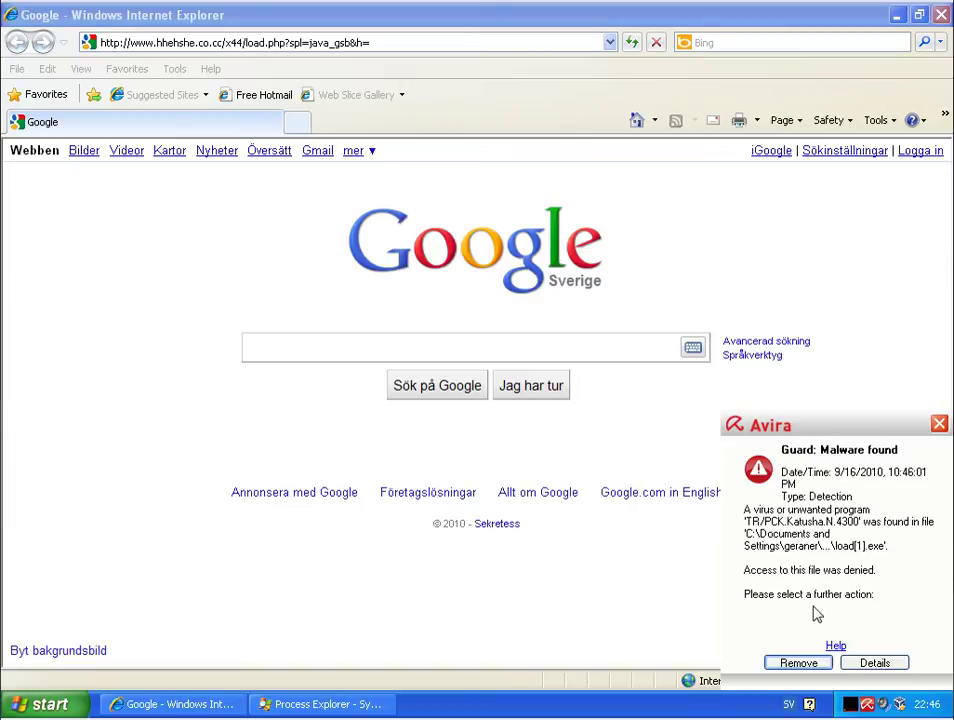
- Remove the load[1].exe detection with Avira on Virtual Two, check its process tree in Process Explorer and minimize it
left_click(795, 663)
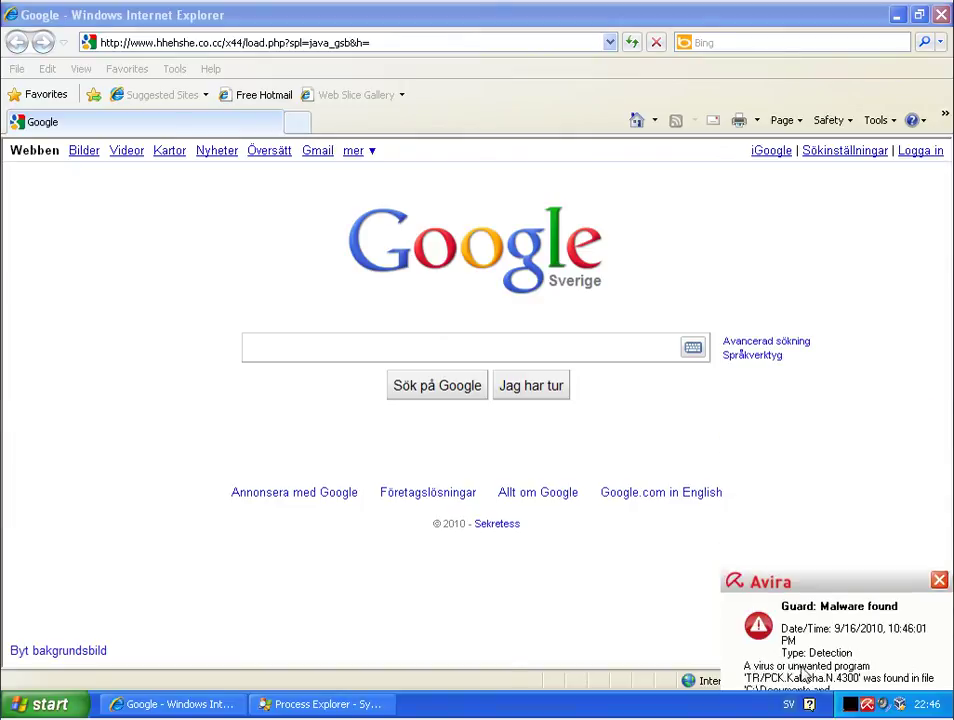
left_click(328, 706)
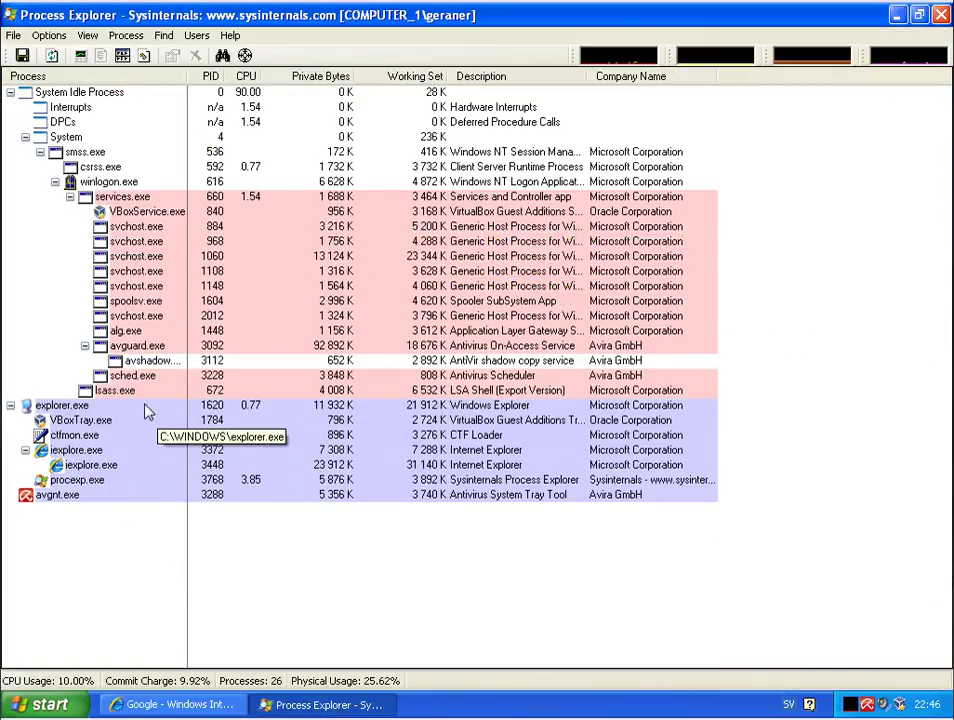
left_click(895, 27)
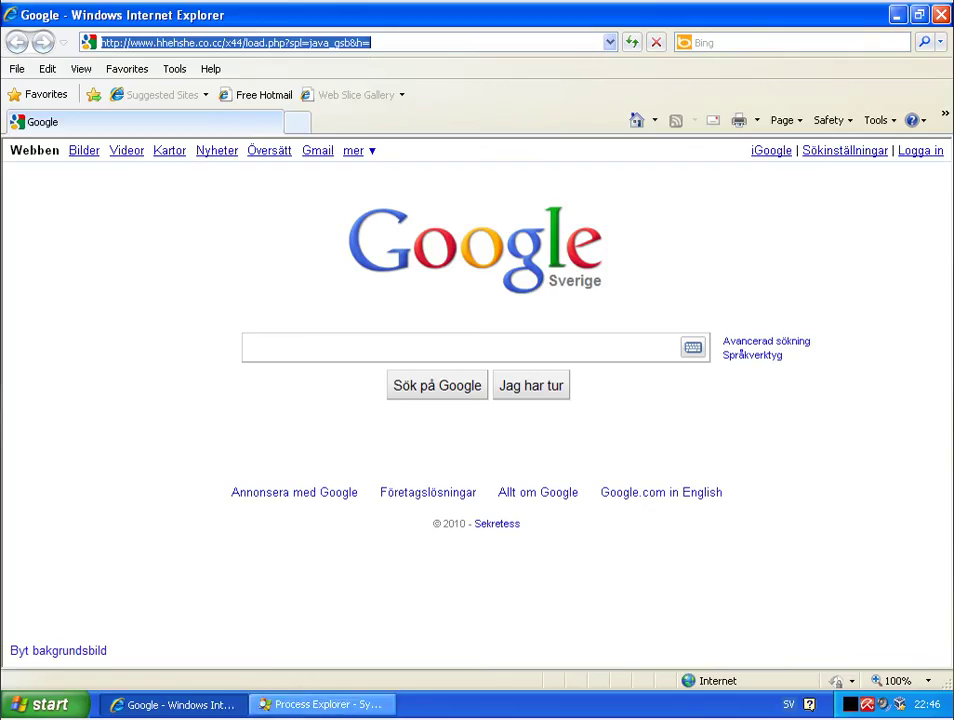
- Copy the next sample address from the host's list and bring up Process Explorer on Virtual One
right_click(32, 598)
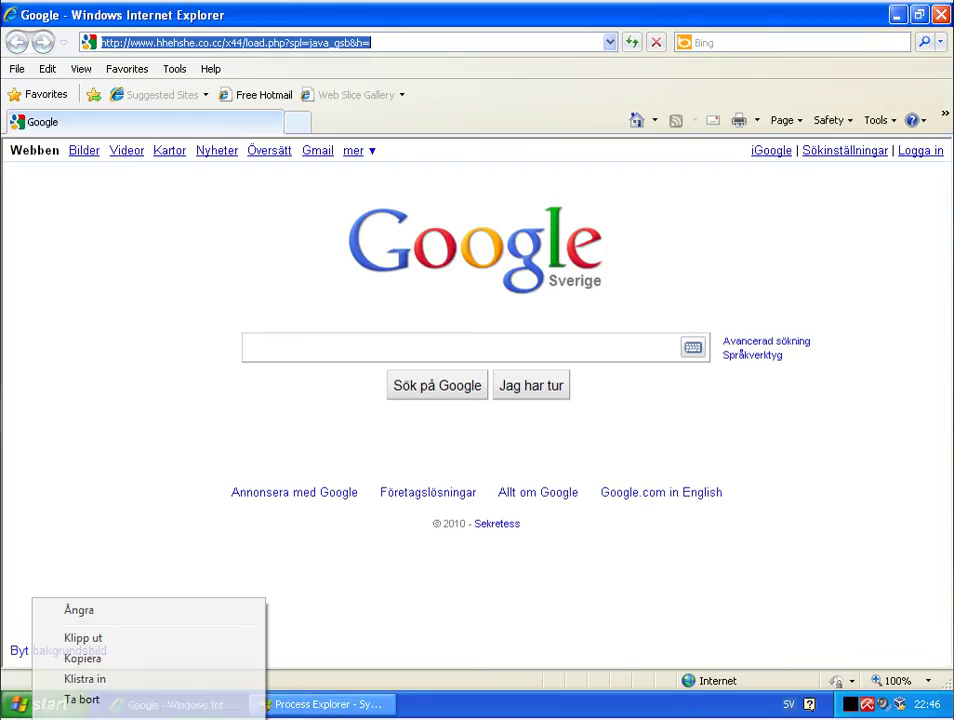
left_click(100, 660)
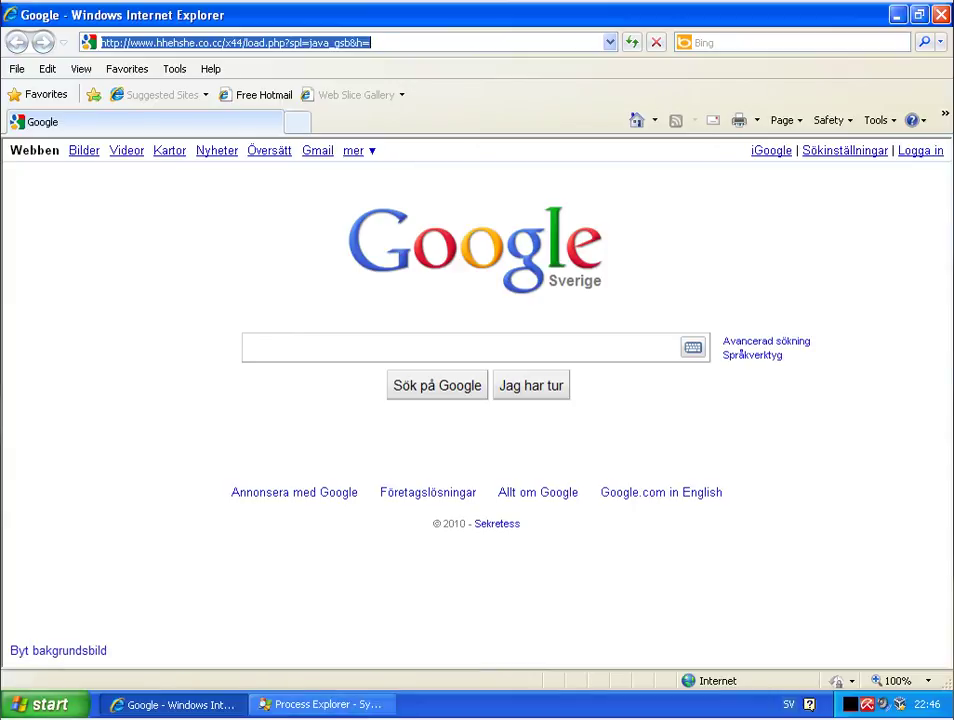
left_click(325, 704)
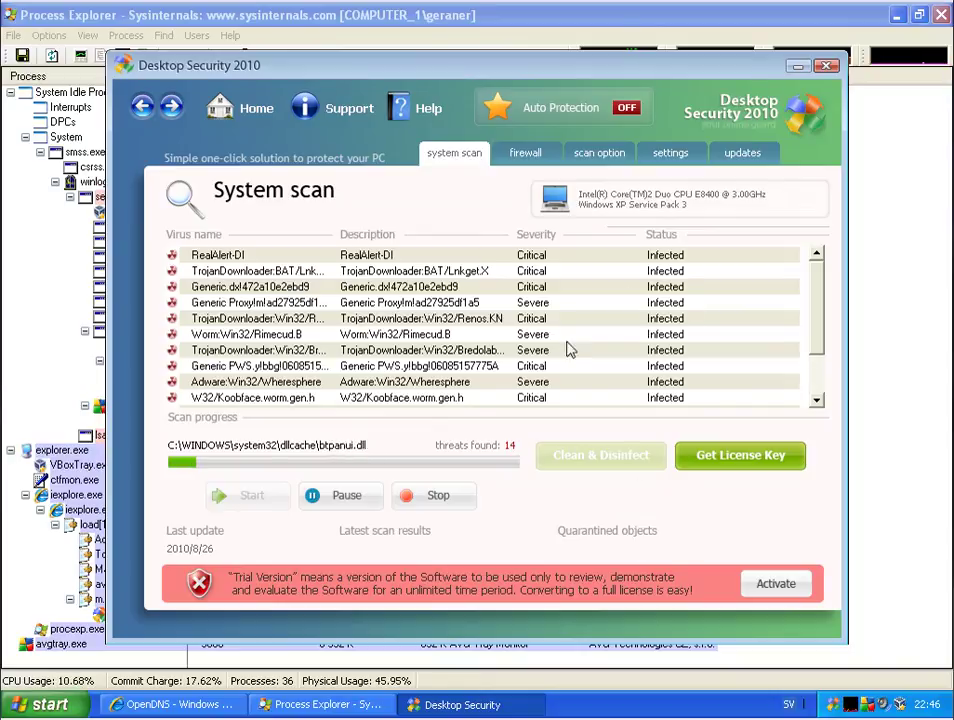
- Minimize the Desktop Security 2010 window, dismiss its tray notice, and minimize Process Explorer after checking the processes
left_click(797, 67)
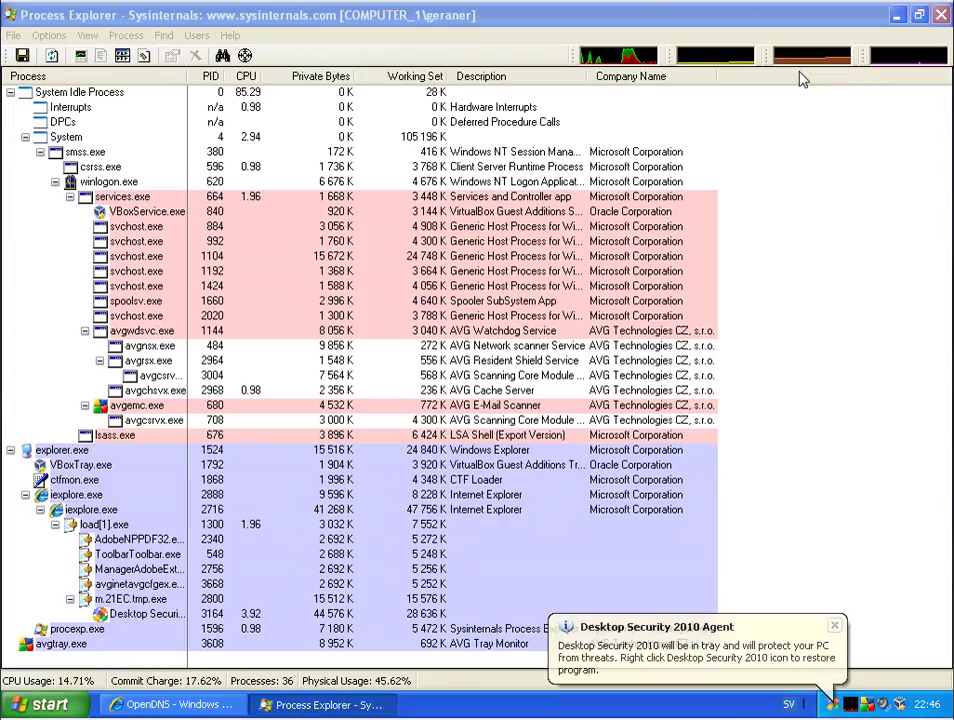
left_click(834, 625)
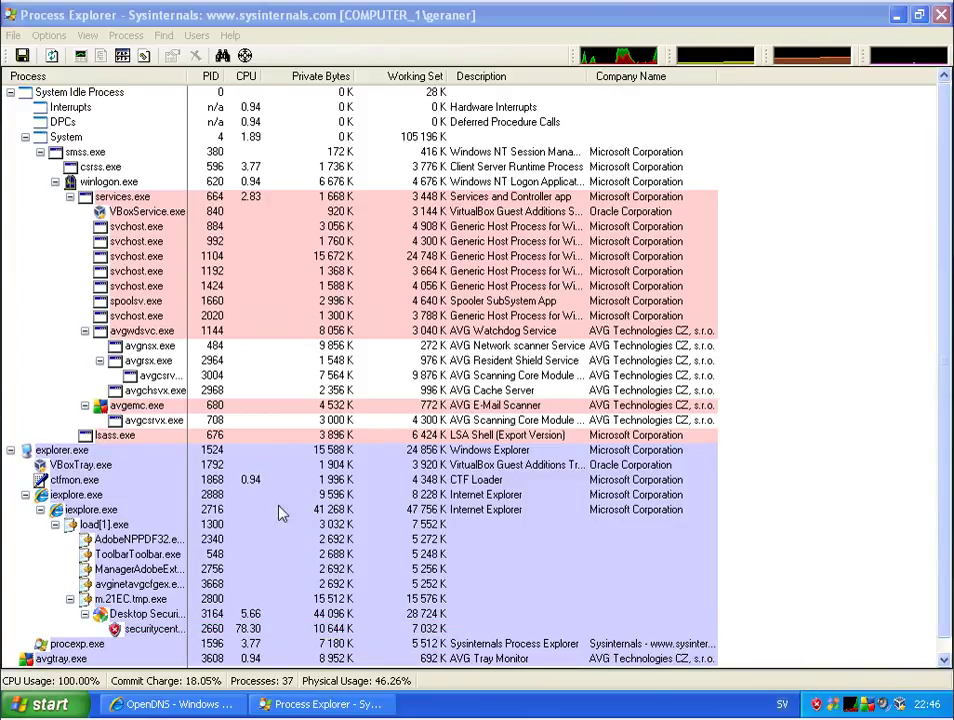
left_click(898, 17)
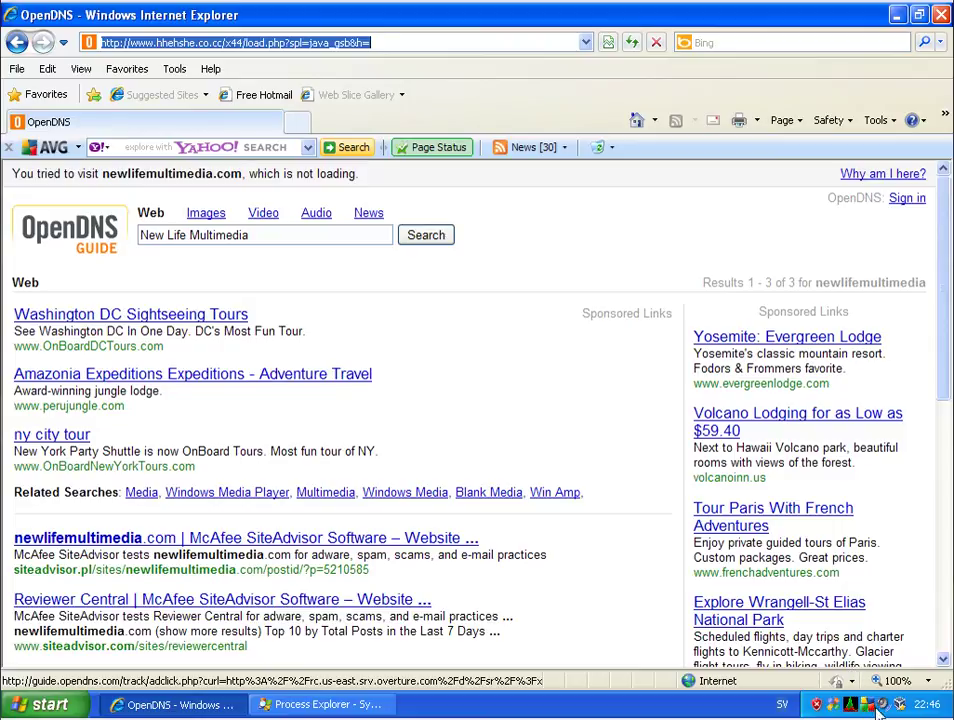
- Mute all audio on Virtual One in the volume control and close it
right_click(883, 706)
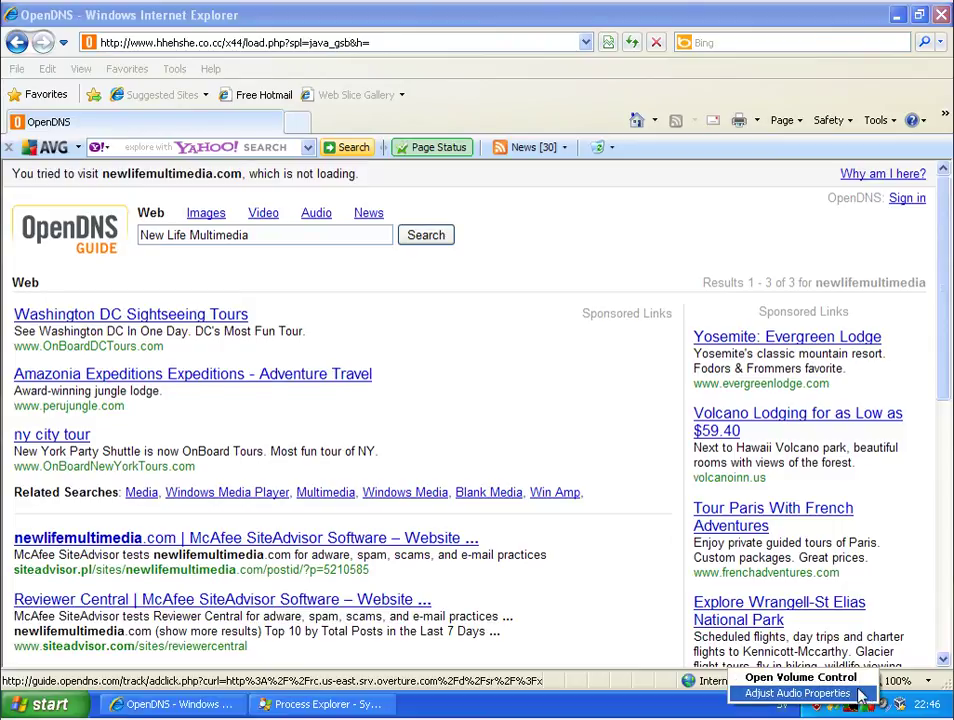
left_click(848, 680)
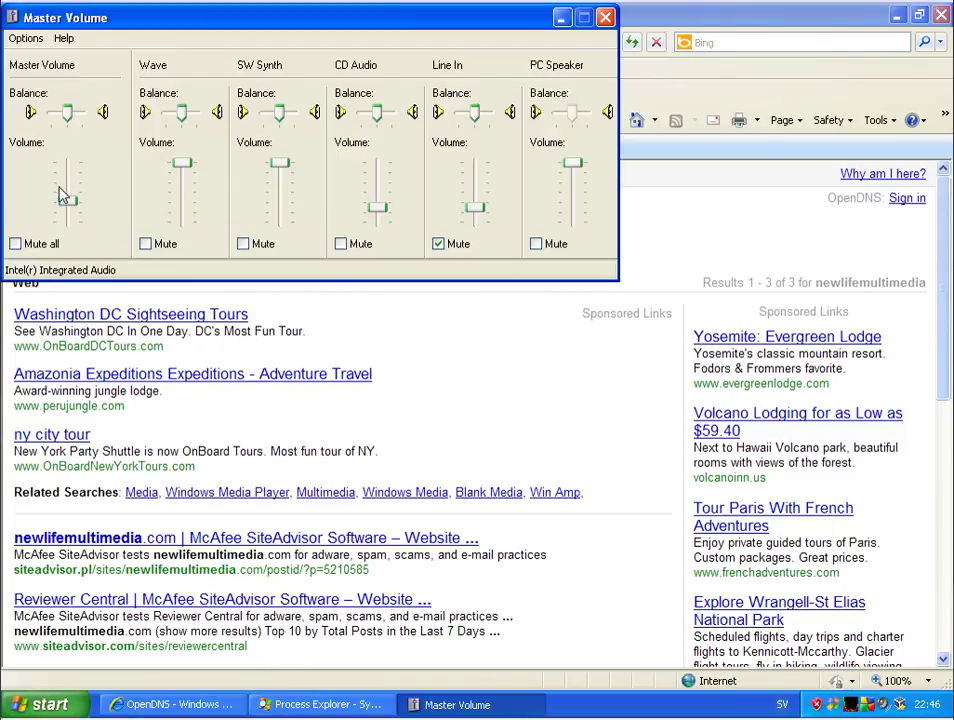
left_click(605, 17)
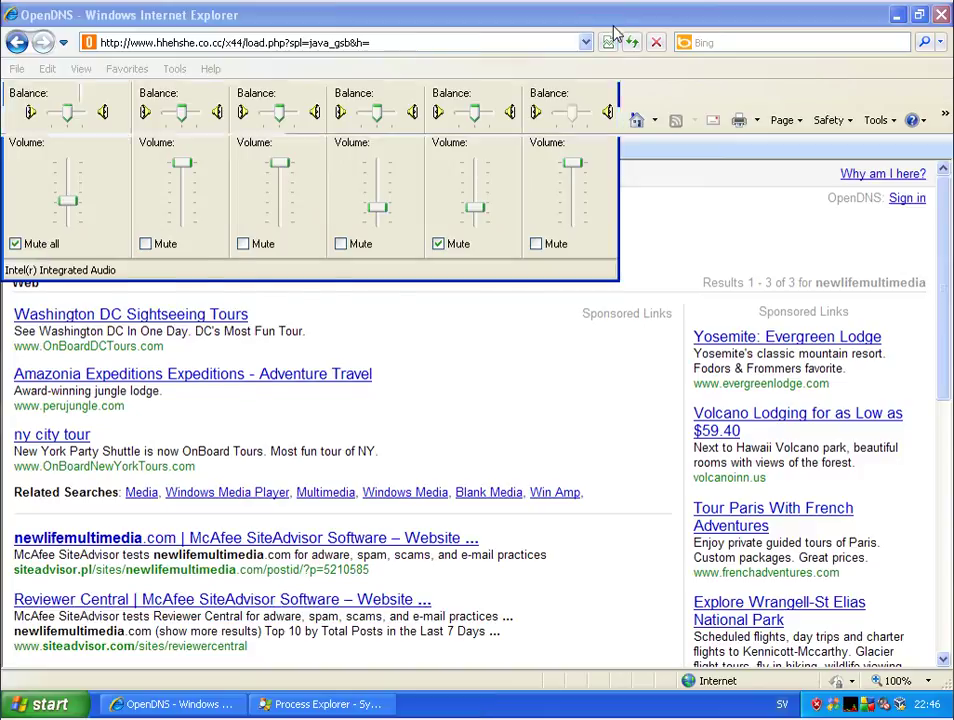
- Replace the address in Virtual One's browser with gotgoodmovies.com/video-plugin.0.exe and load it
left_click(244, 43)
right_click(243, 41)
triple_click(221, 42)
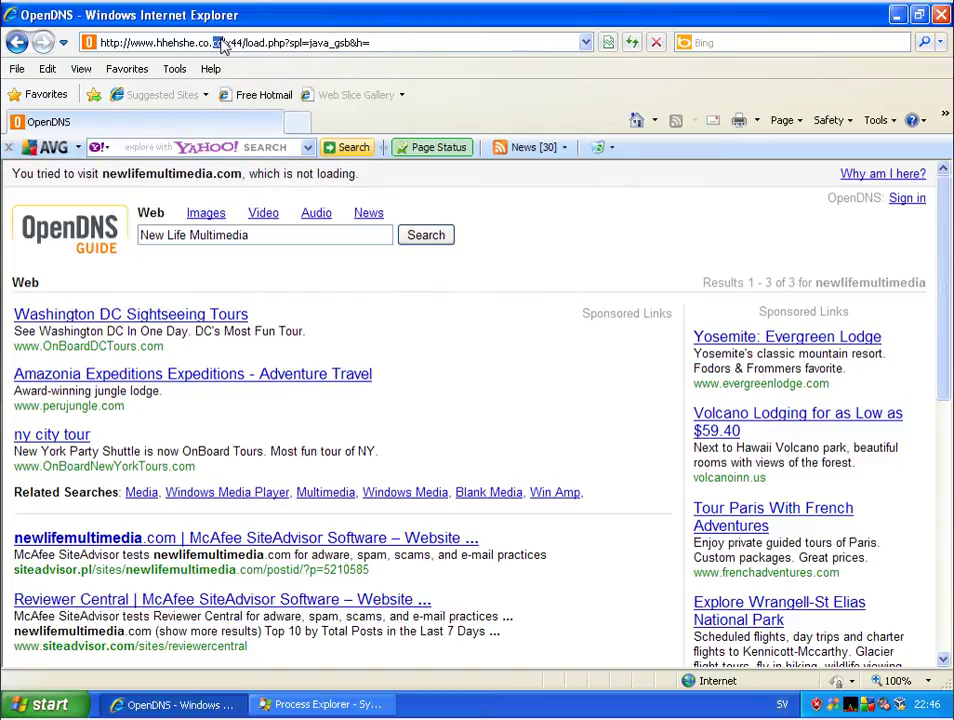
right_click(226, 44)
left_click(251, 100)
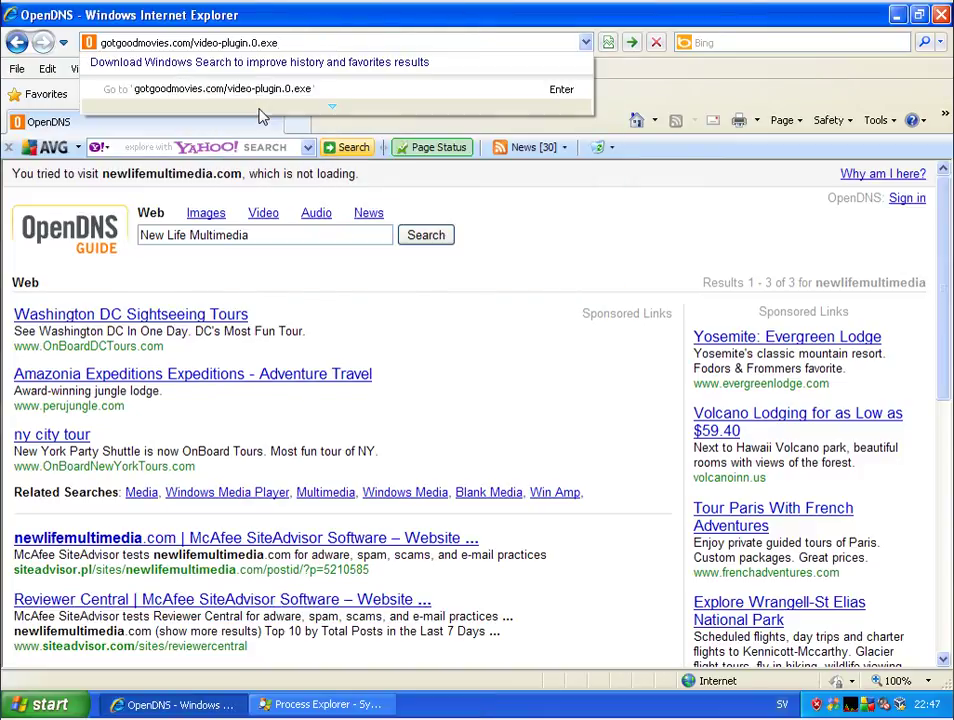
key("Return")
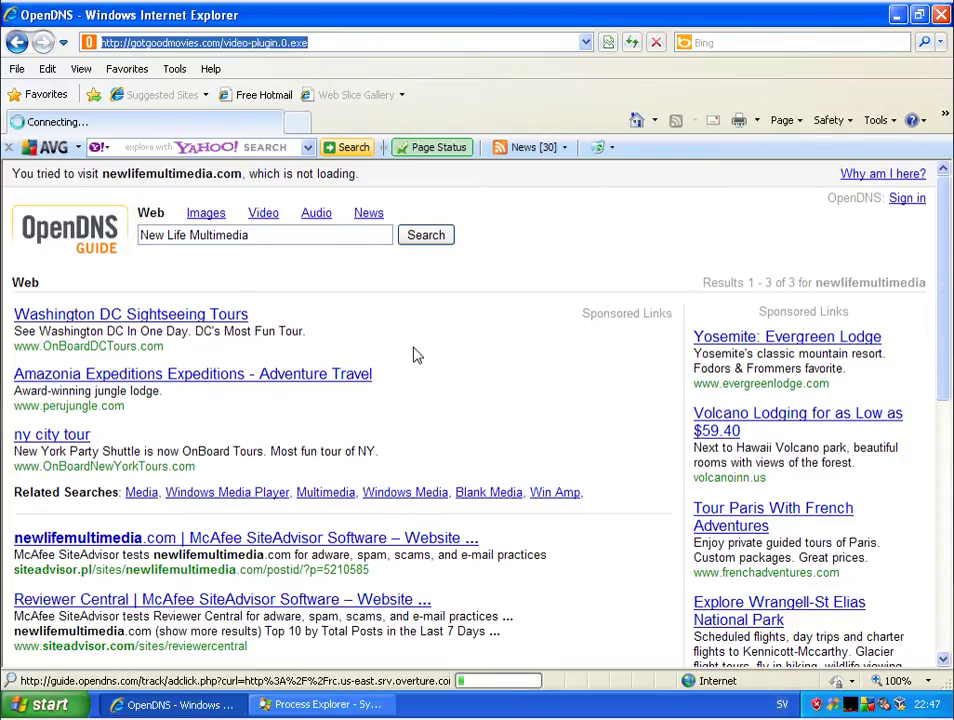
- View the Desktop Security 2010 scan window, close it, and reload gotgoodmovies.com/video-plugin.0.exe in the browser
left_click(819, 705)
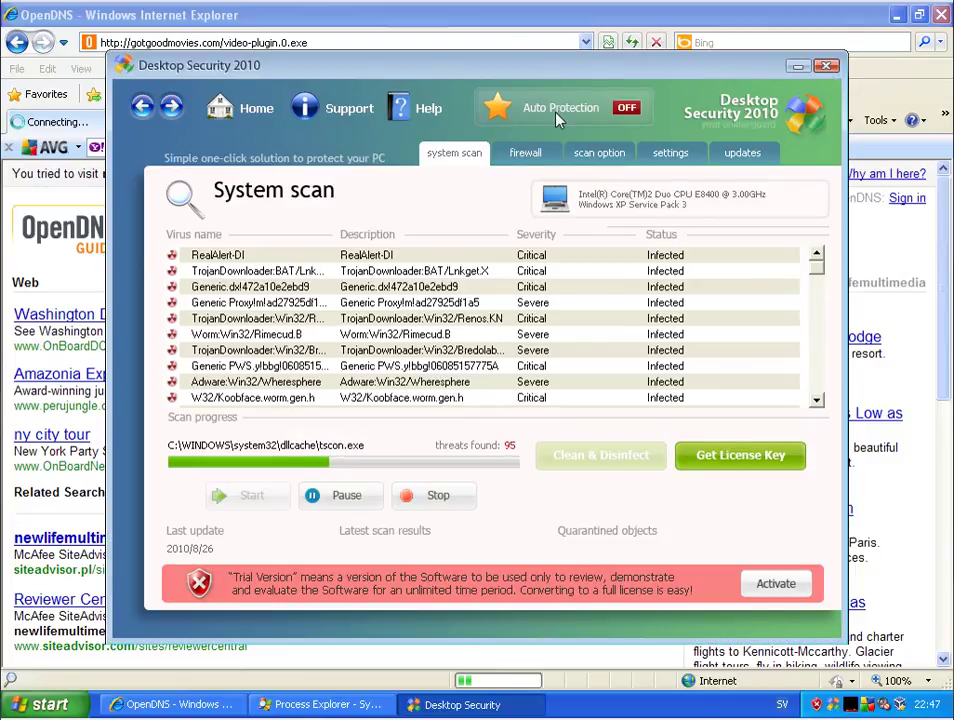
left_click(826, 65)
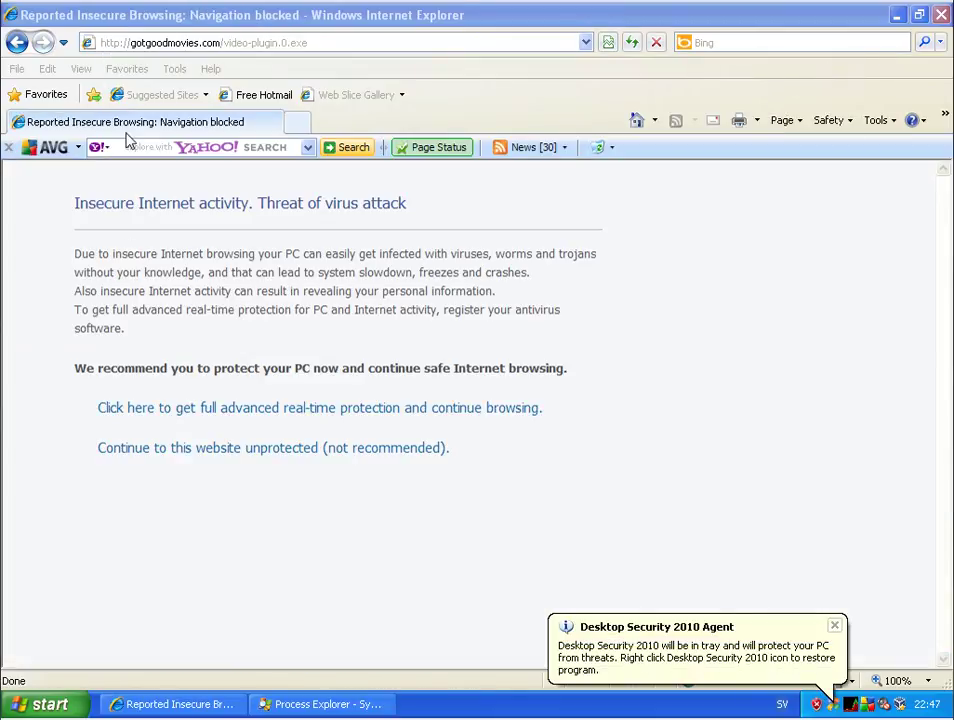
left_click(364, 44)
left_click(366, 44)
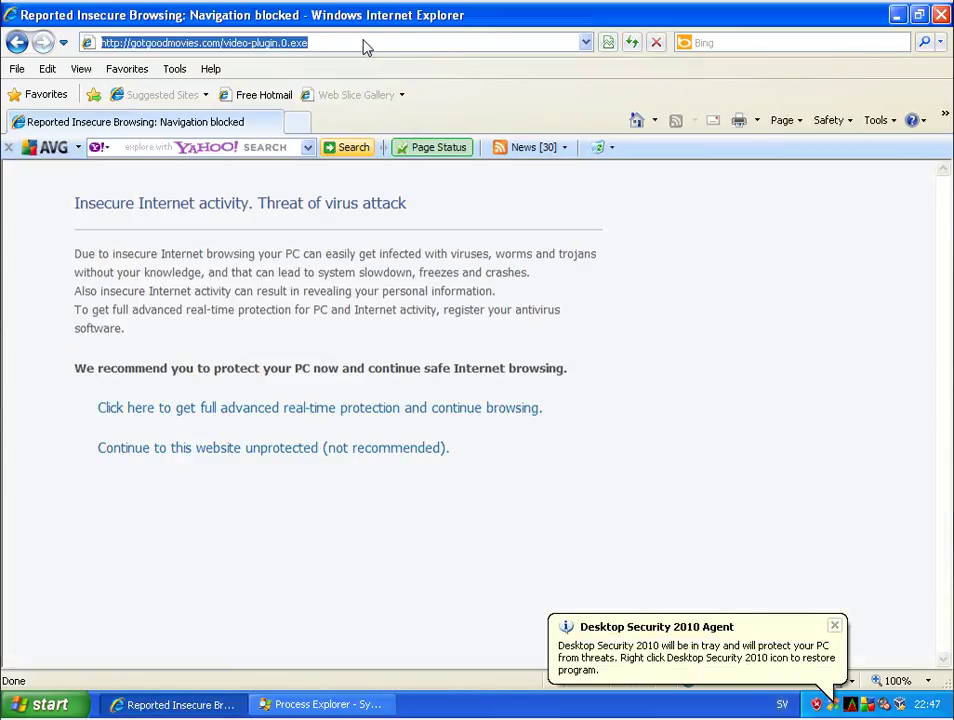
key("Return")
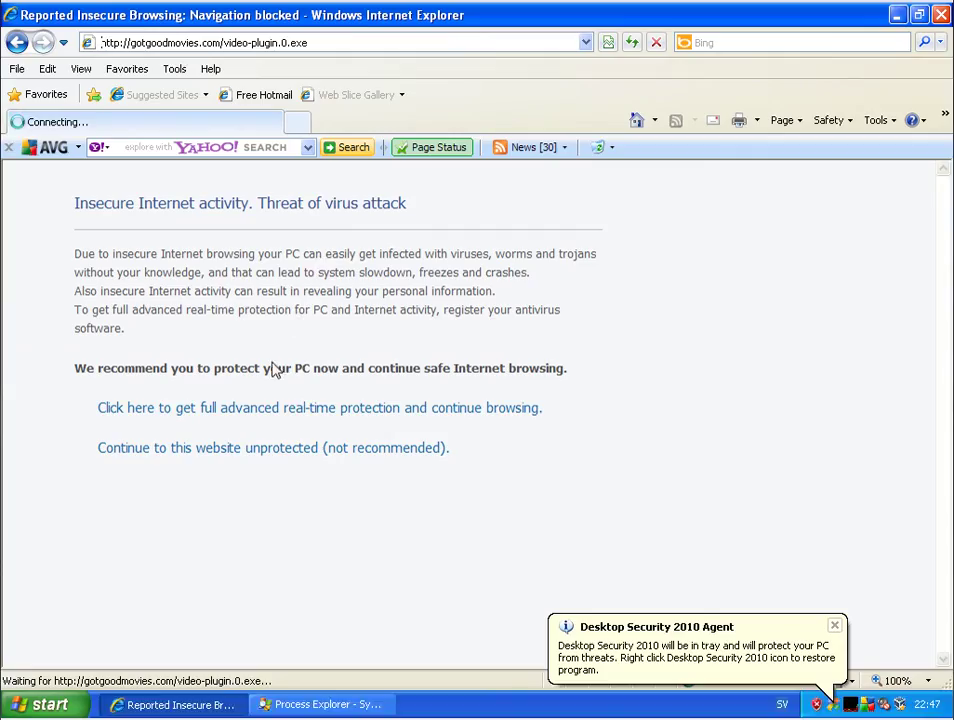
- Choose to continue unprotected, accept the real-time protection offer, and look through the Desktop Security 2010 purchase page, dismissing tray warnings
left_click(232, 452)
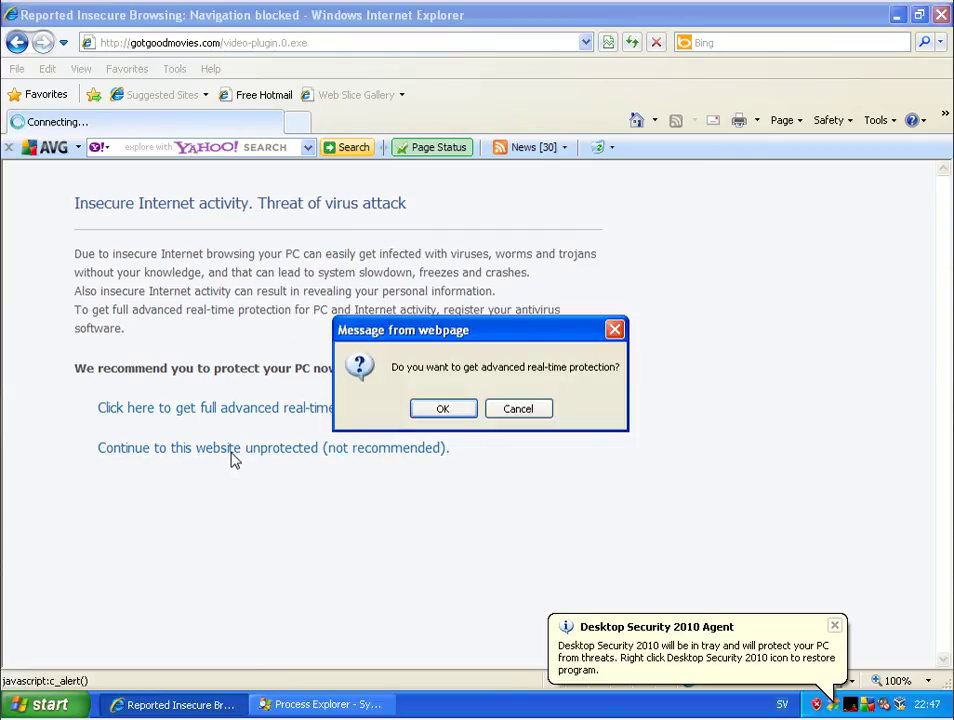
left_click(438, 410)
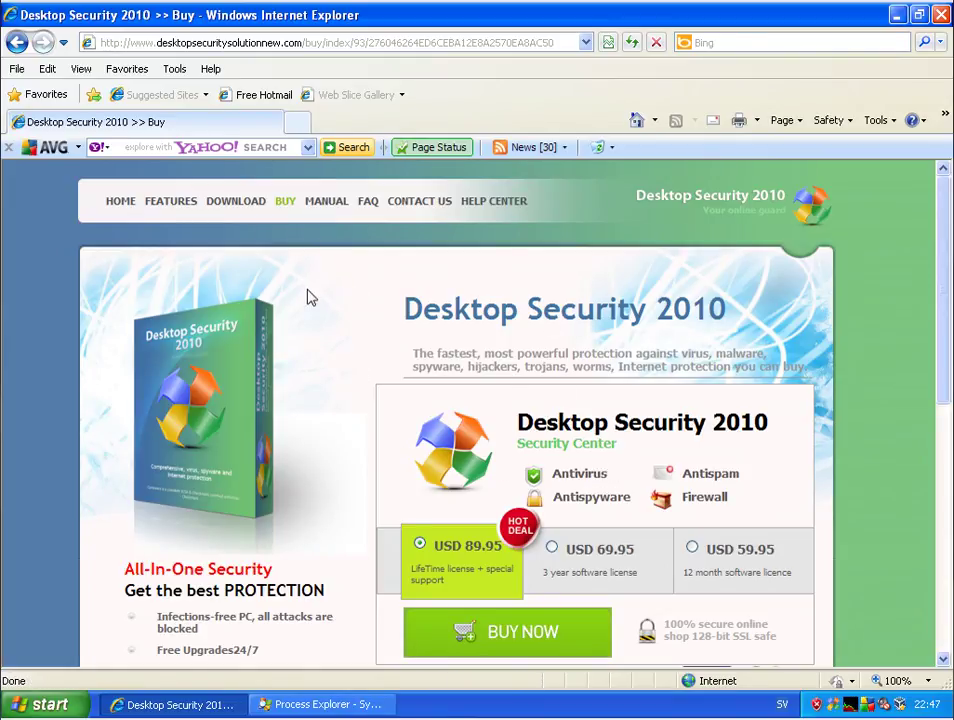
scroll(845, 360, "down", 8)
scroll(815, 403, "down", 1)
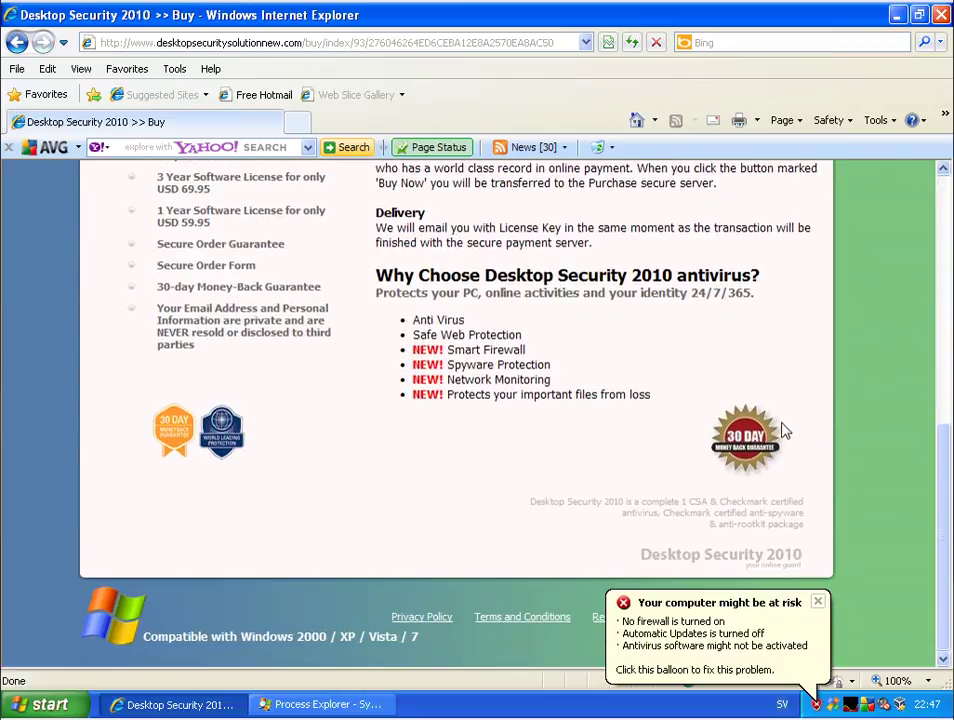
scroll(779, 432, "up", 4)
left_click(818, 602)
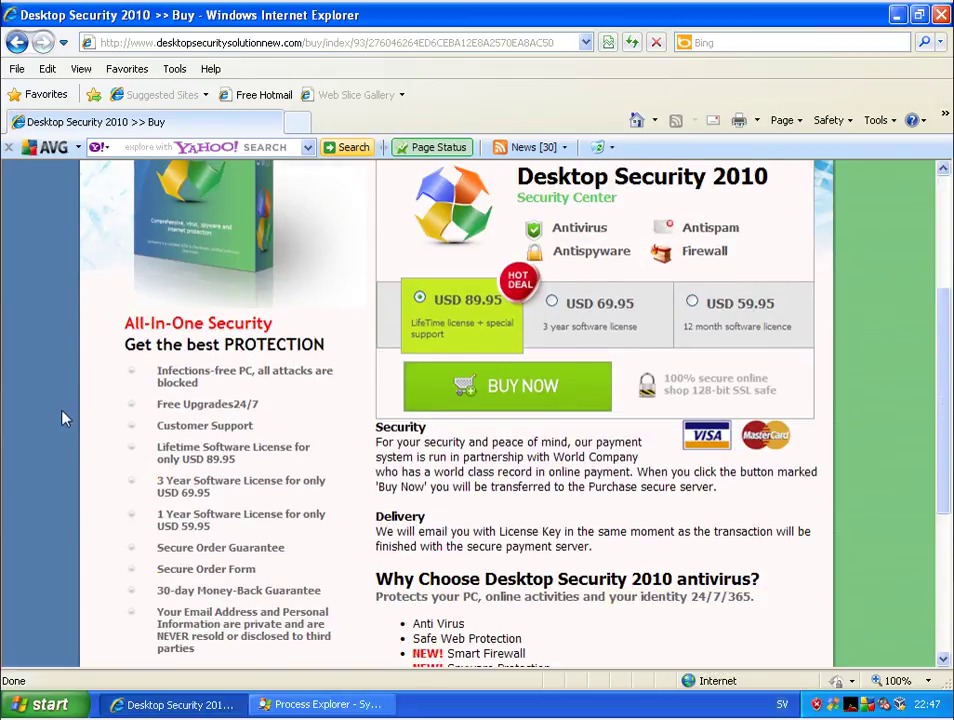
scroll(85, 420, "up", 3)
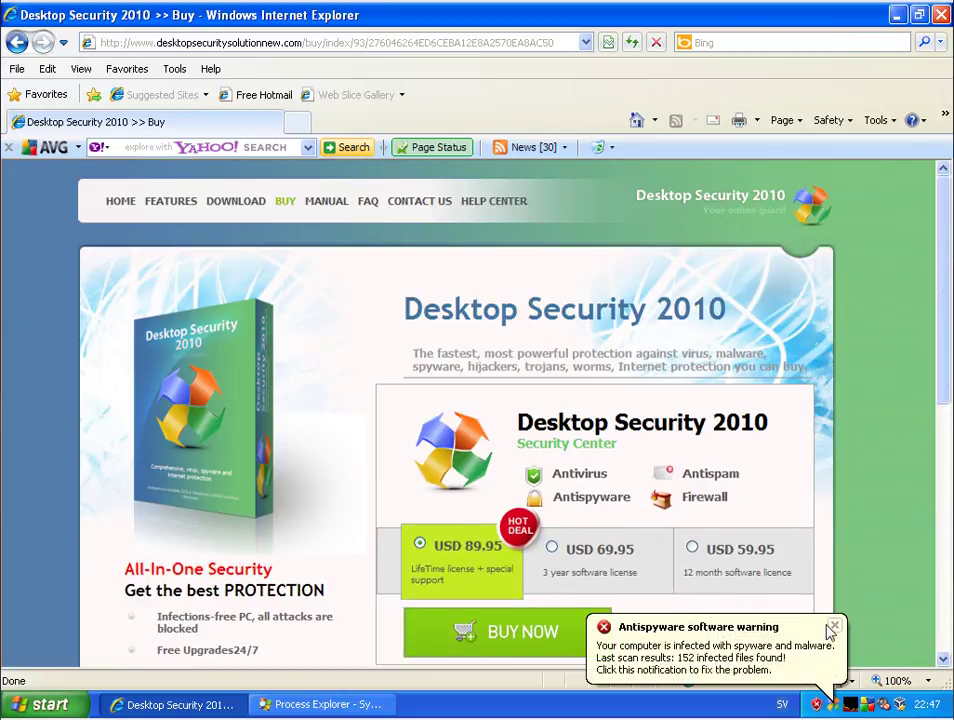
left_click(834, 626)
left_click(330, 44)
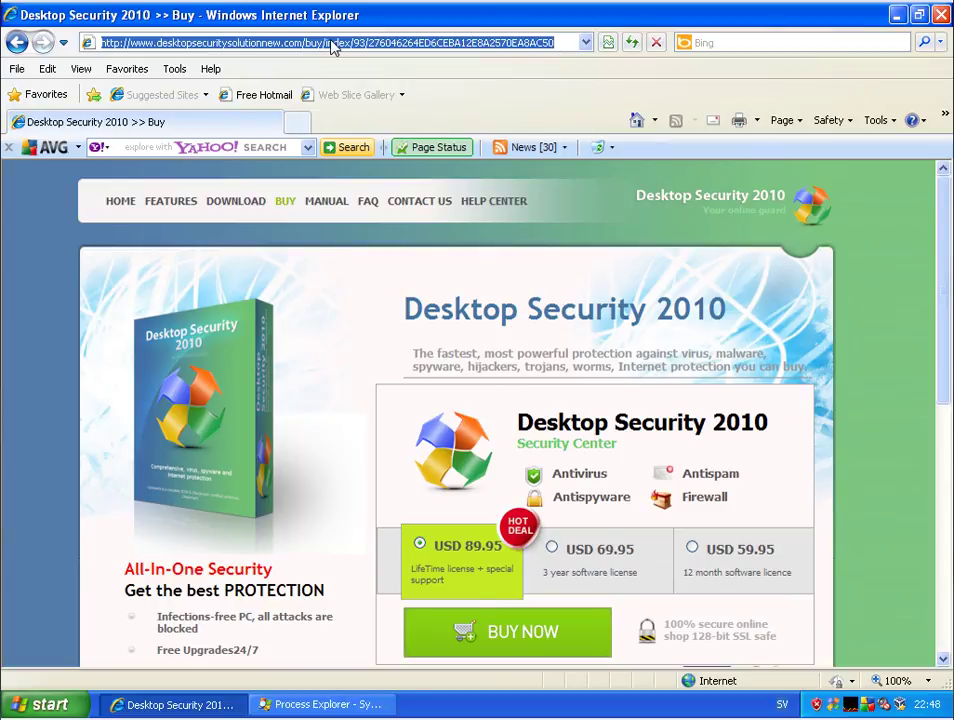
type("www.")
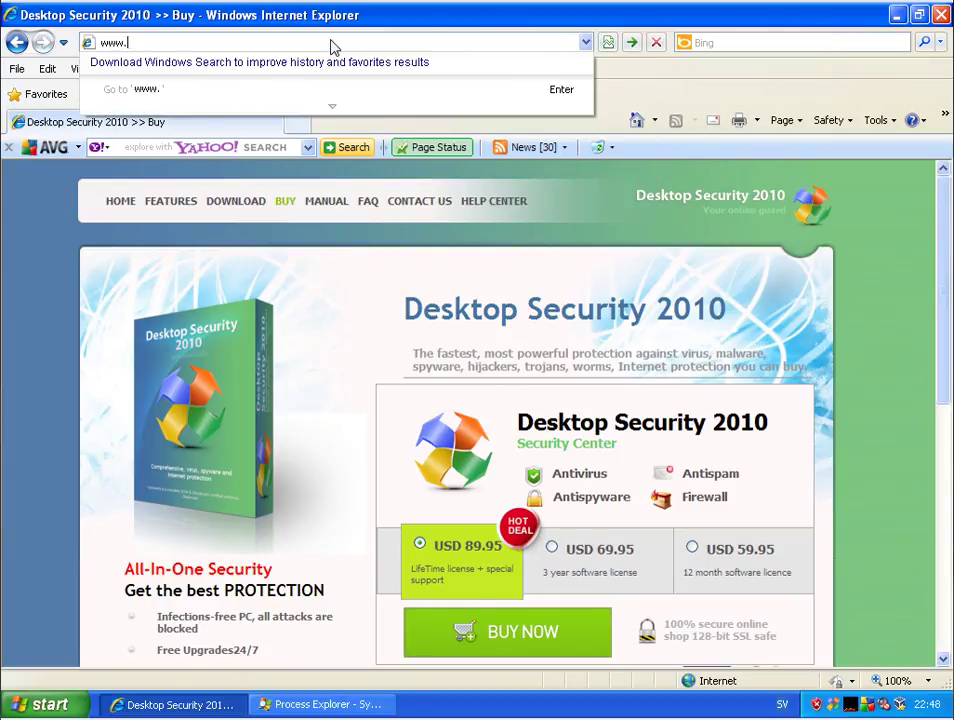
type("google.se")
key("Return")
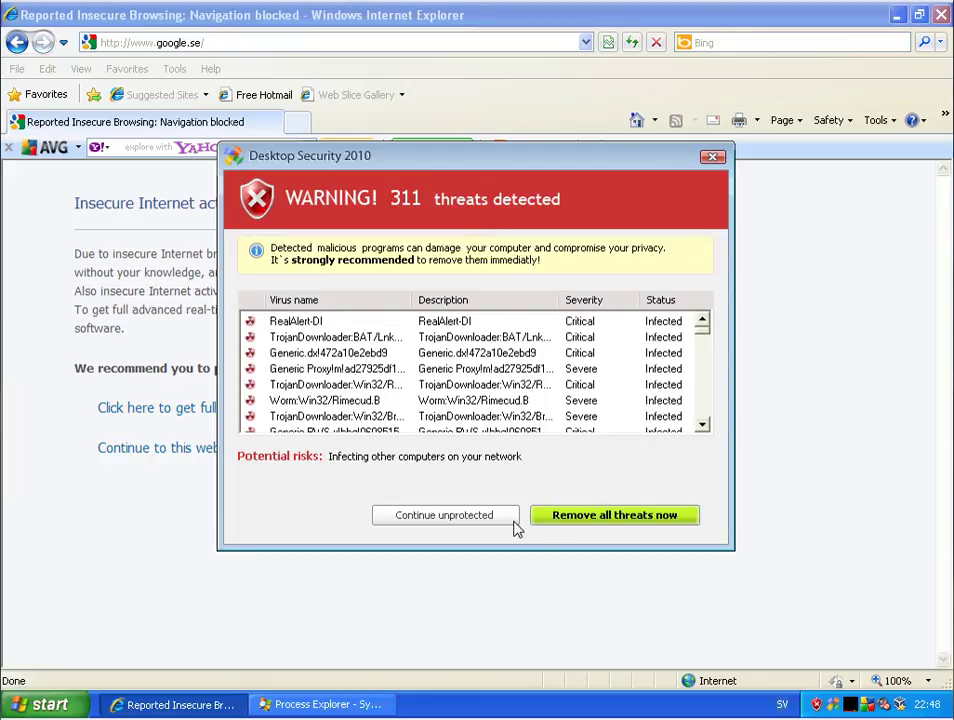
left_click(462, 521)
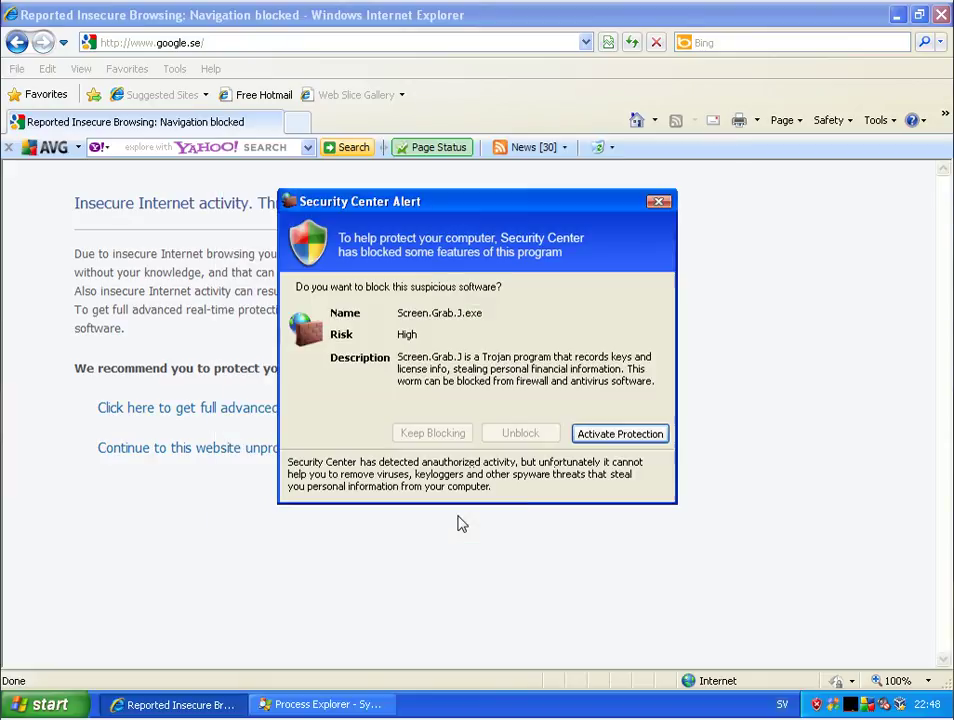
left_click(620, 434)
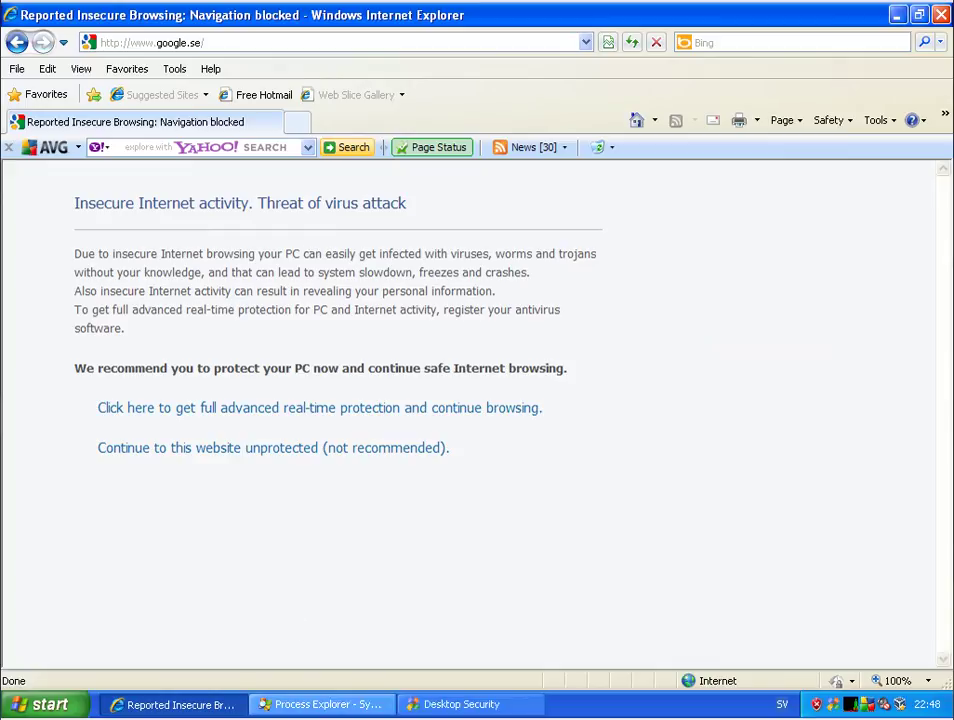
- Check the running processes in Process Explorer and close both it and the browser
left_click(390, 704)
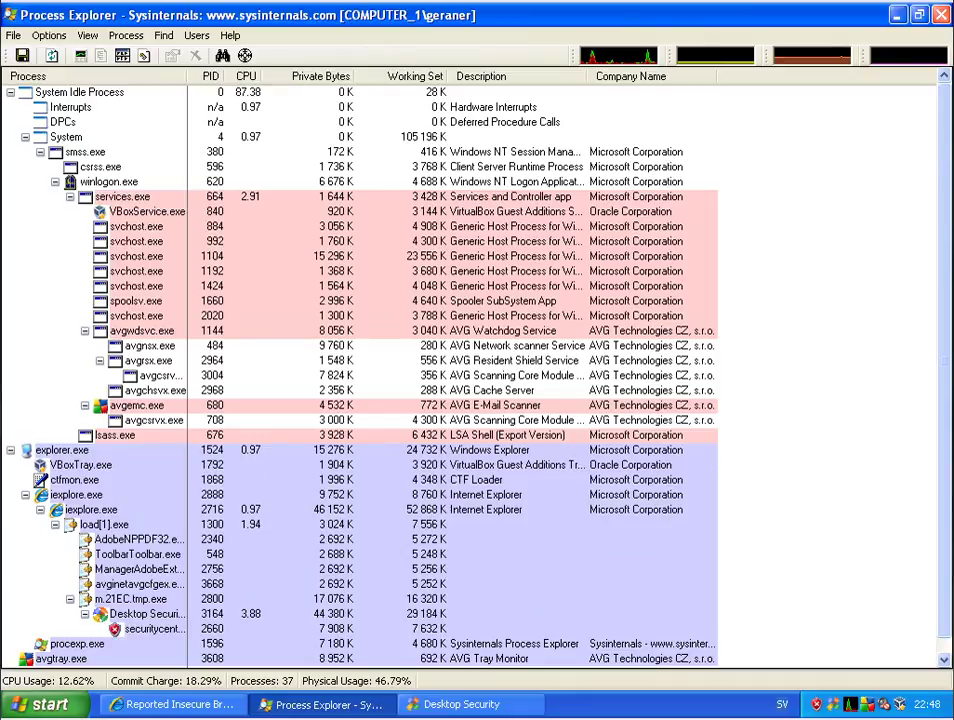
left_click(941, 15)
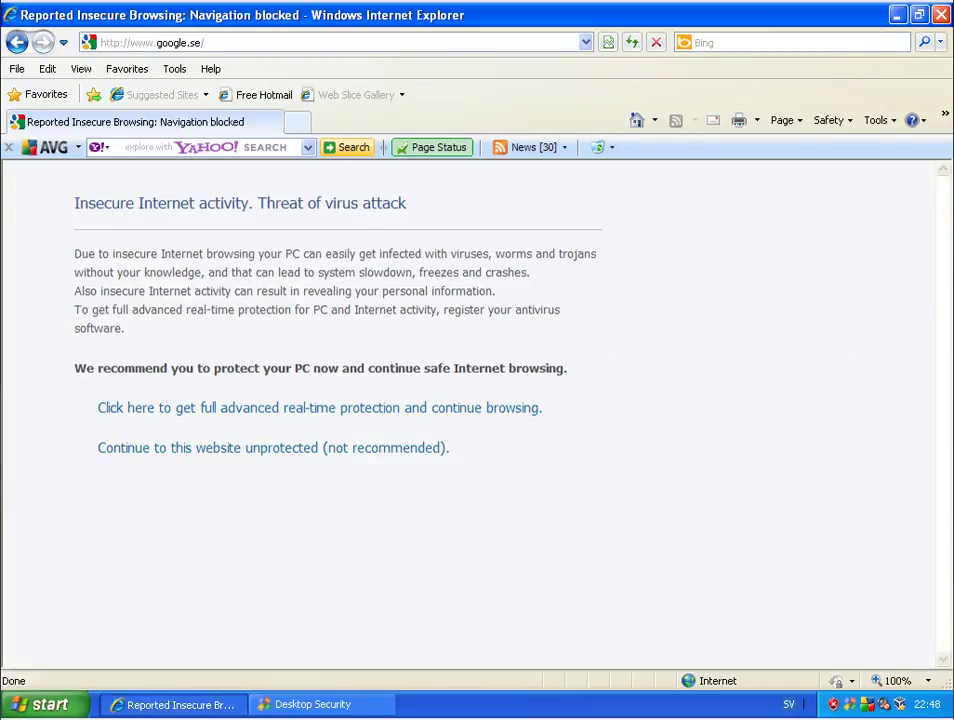
left_click(941, 15)
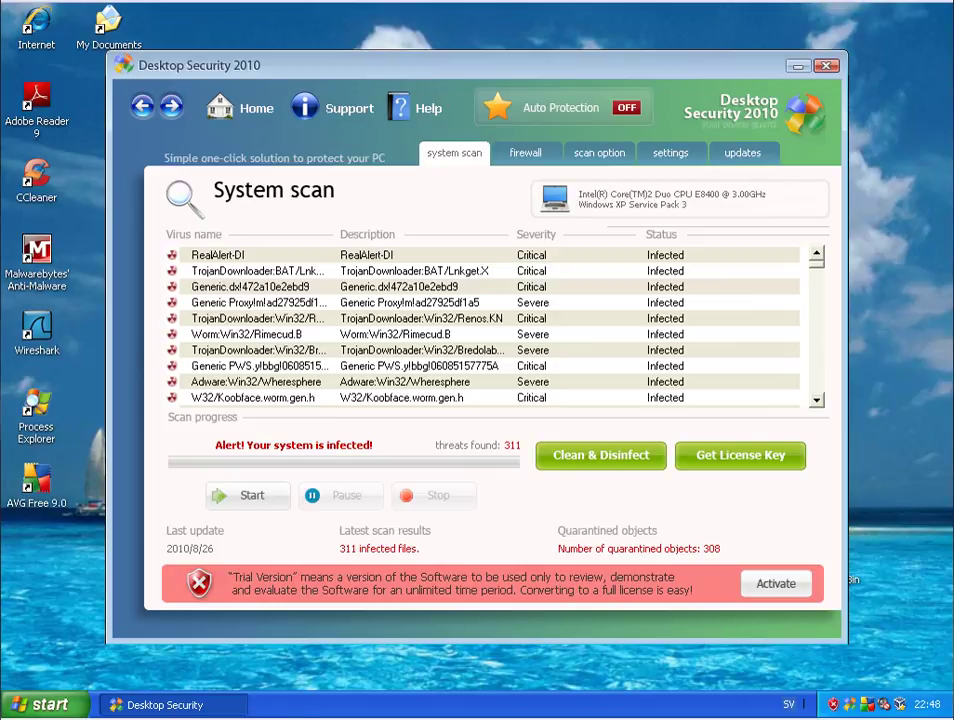
- On the Avira virtual machine, load gotgoodmovies.com/video-plugin.0.exe in the browser and close the browser after the attempt
left_click(40, 700)
right_click(255, 49)
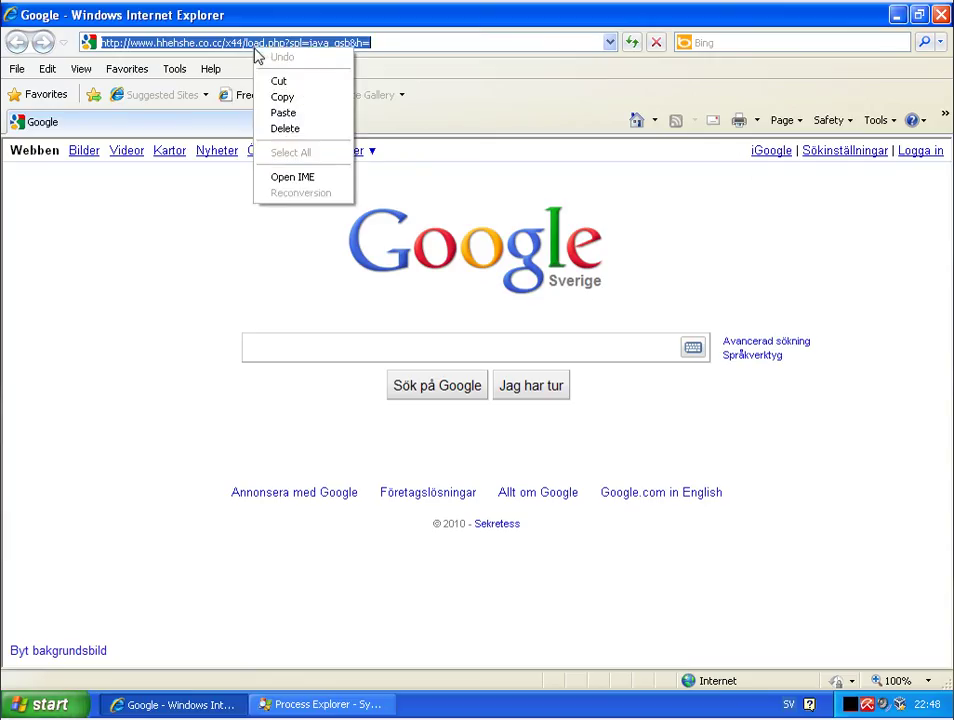
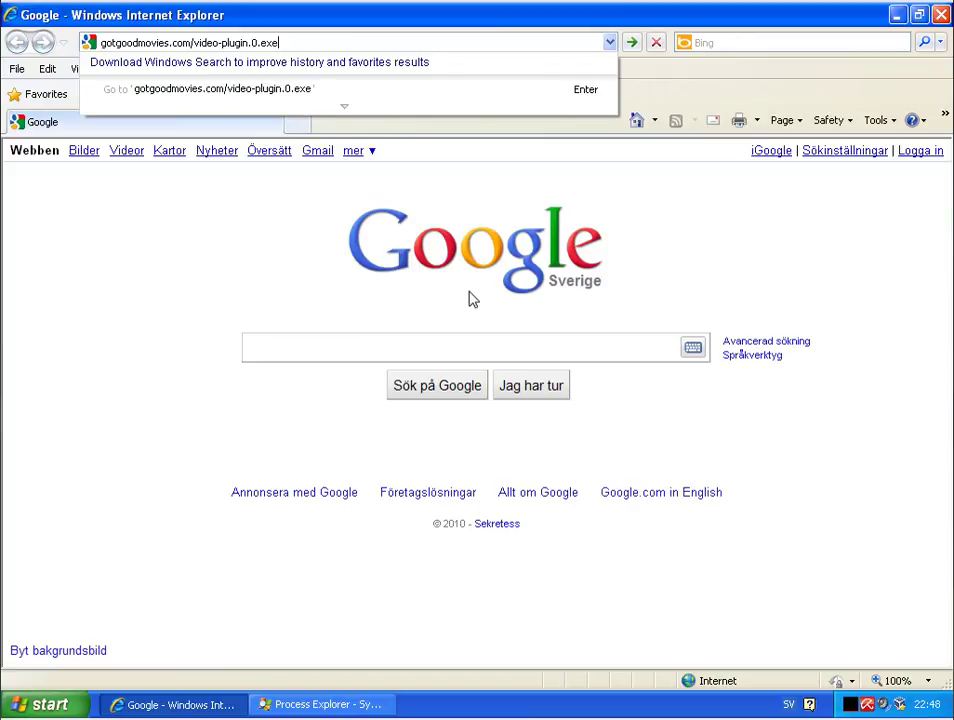
key("Return")
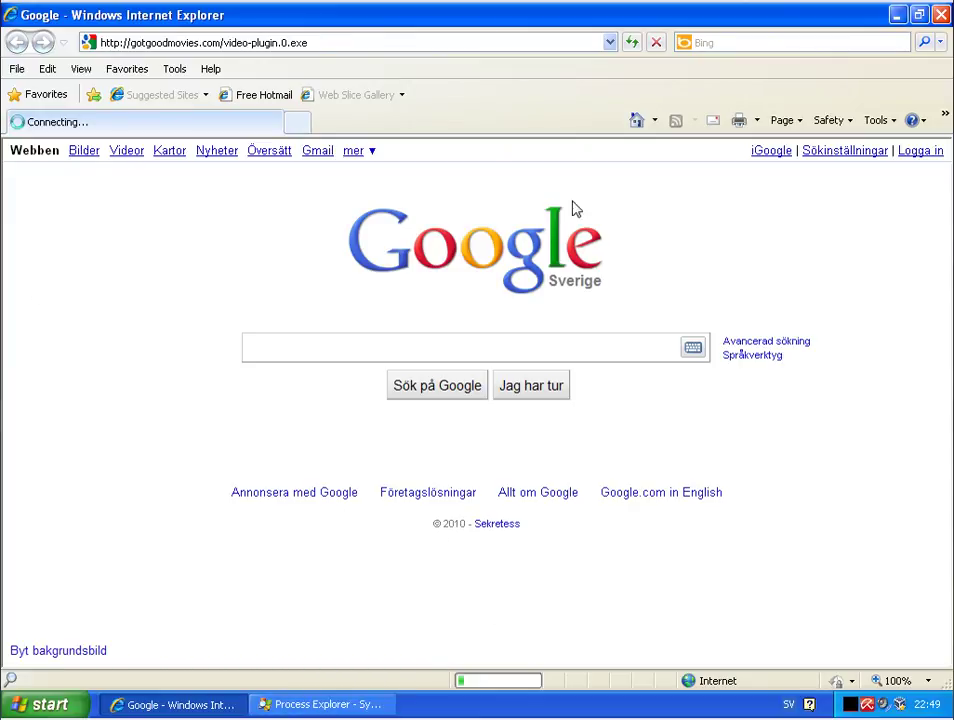
left_click(940, 14)
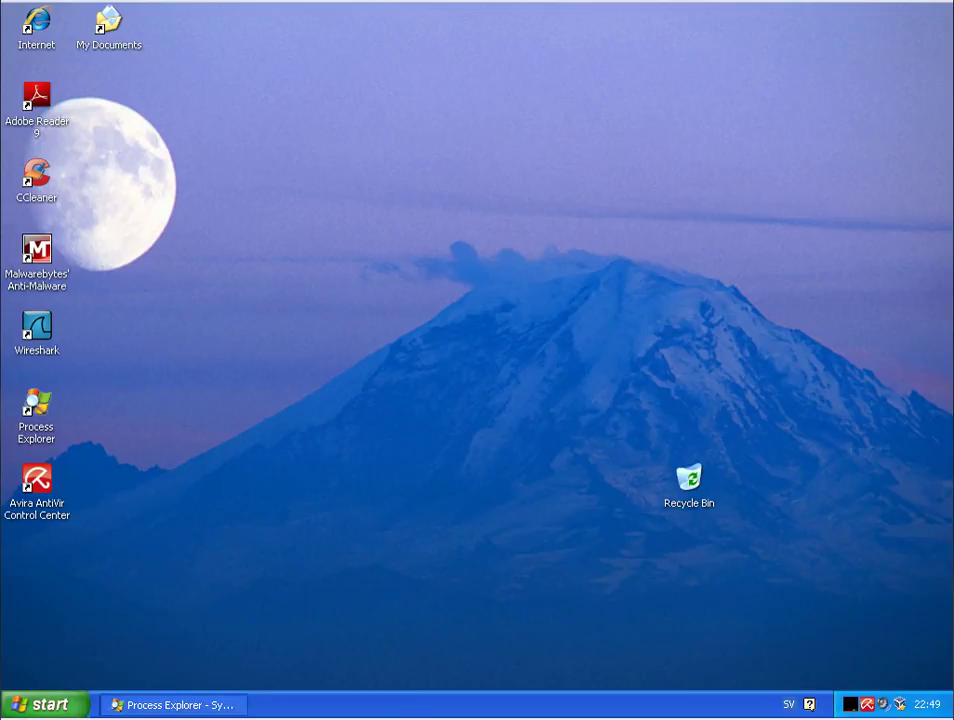
- Back on the AVG virtual machine, close Desktop Security 2010 and reopen Process Explorer to check the running processes, closing it when done
mouse_move(80, 716)
left_click(40, 700)
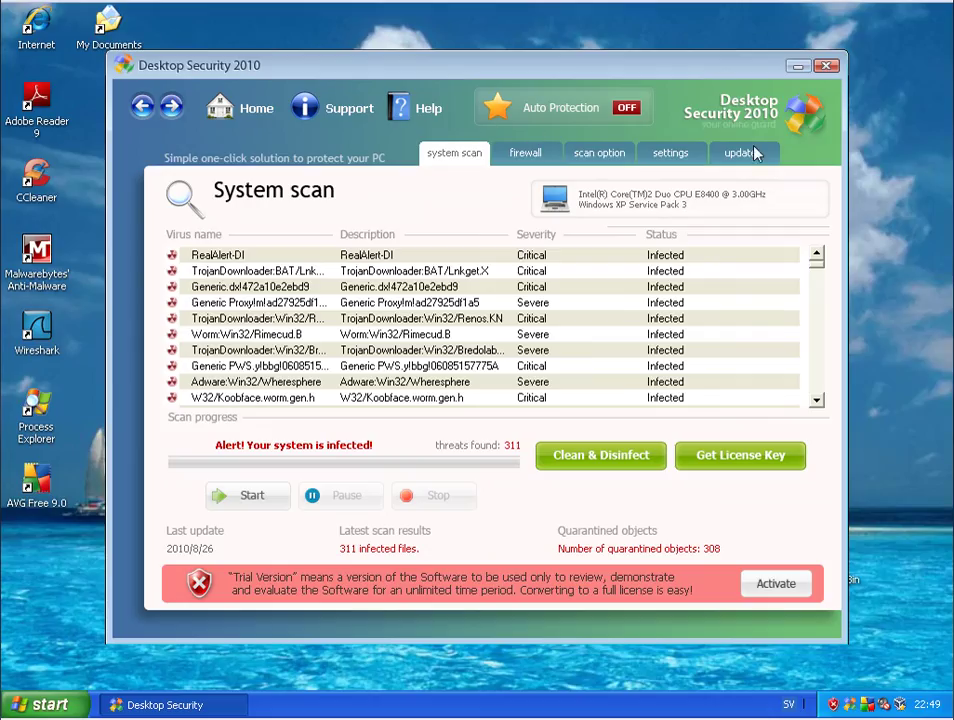
left_click(826, 65)
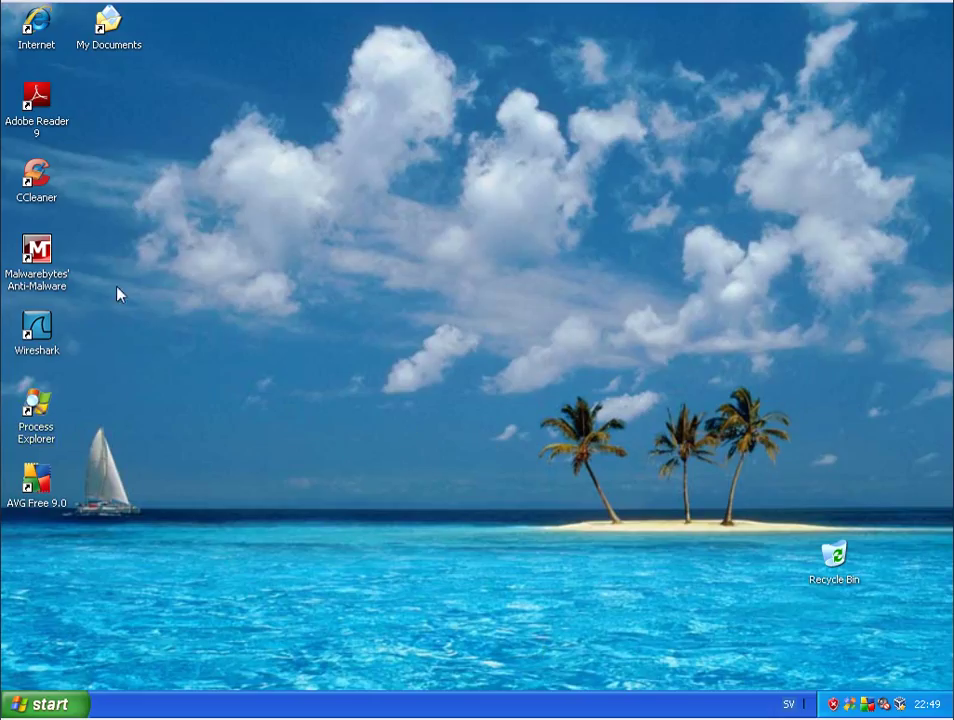
double_click(40, 420)
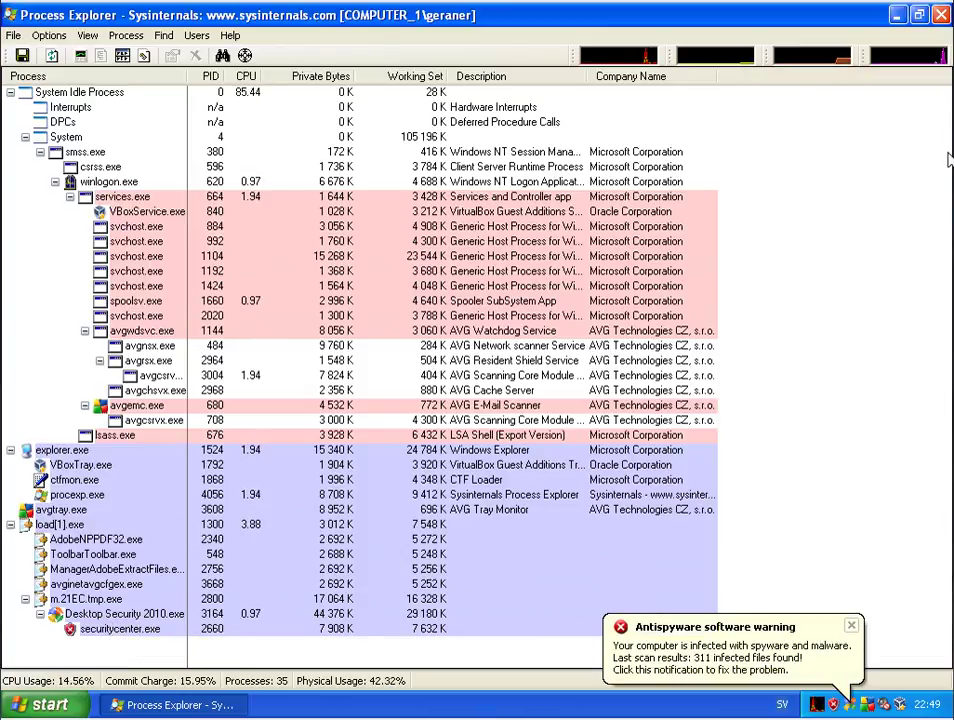
left_click(941, 17)
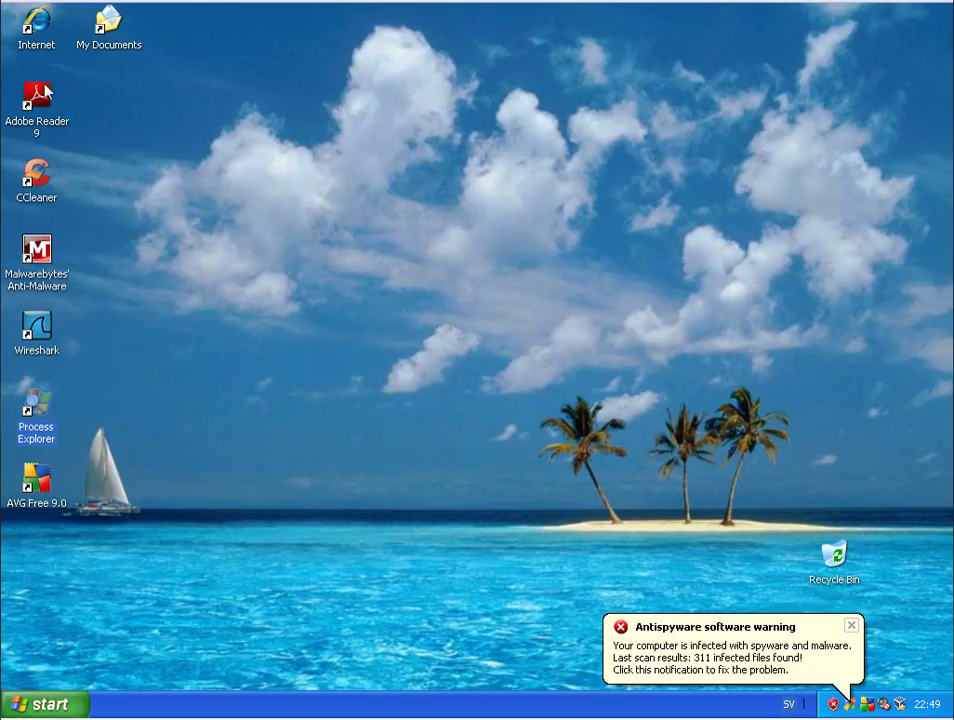
- Open the Malware archive from the Virus folder in My Documents
double_click(103, 37)
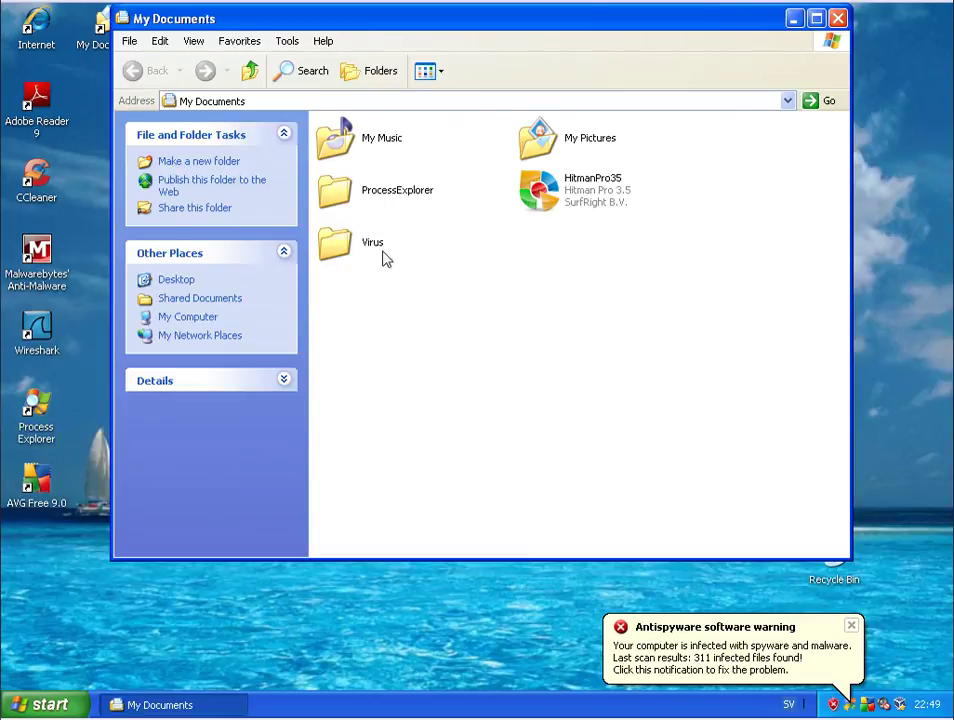
double_click(373, 248)
left_click(377, 145)
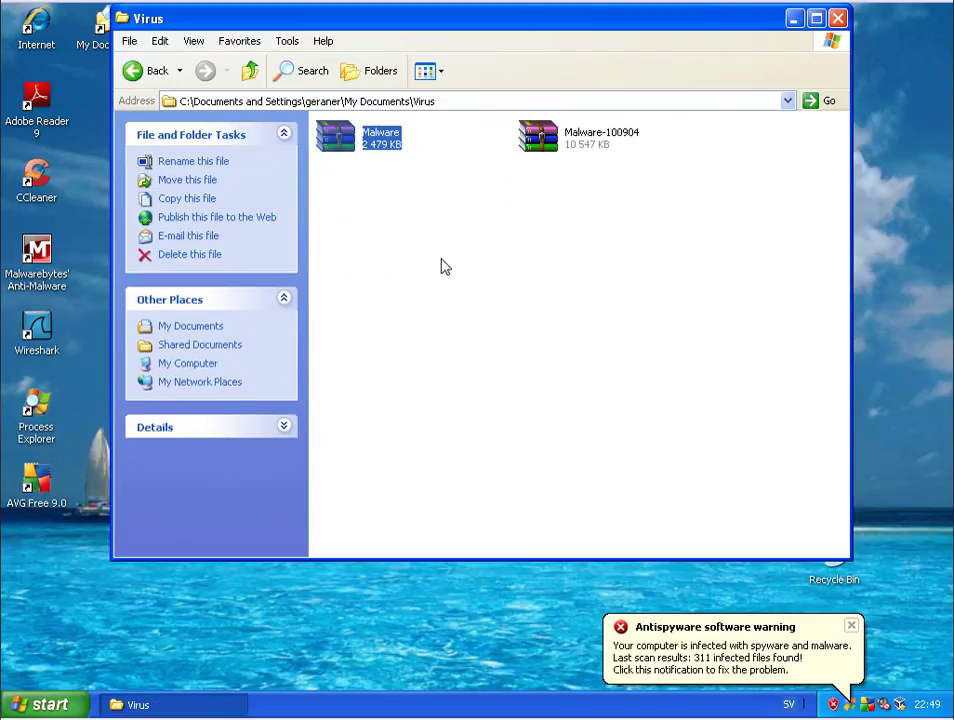
key("Return")
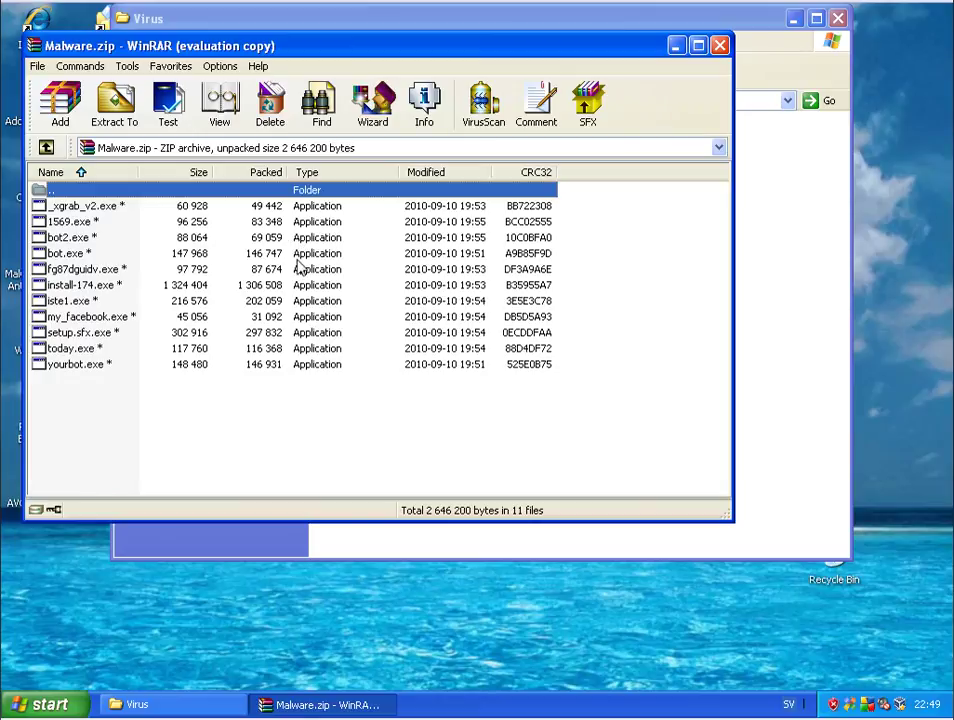